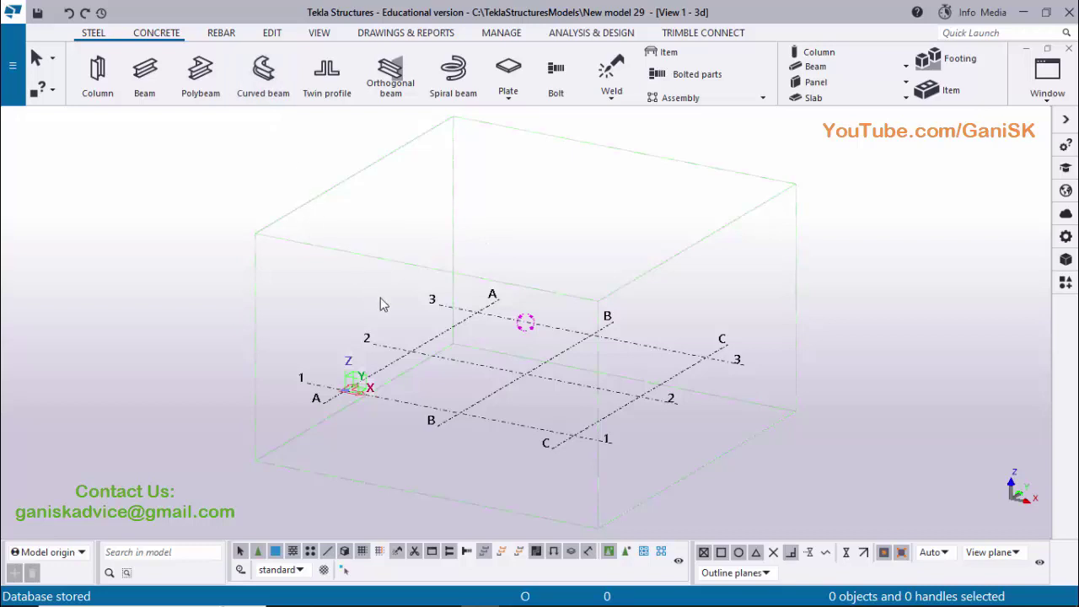
Start creating views along the grid lines and change the rectangular grid's ZY and XZ view name prefixes to ELEVATION ON GRID @
{"action": "left_click", "coordinate": [494, 393]}
{"action": "right_click", "coordinate": [493, 393]}
{"action": "mouse_move", "coordinate": [552, 317]}
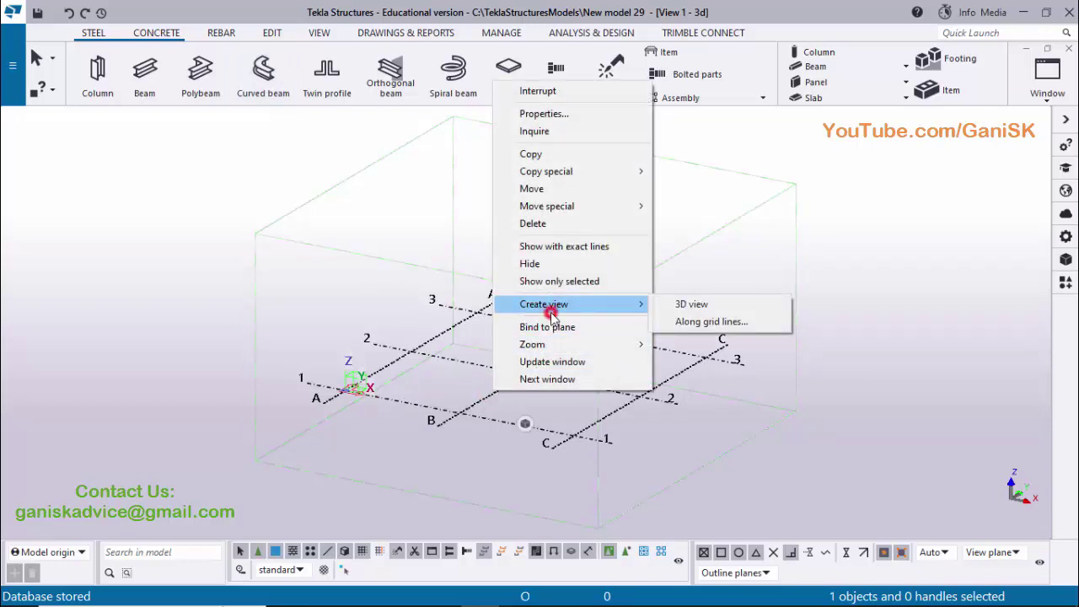
{"action": "left_click", "coordinate": [707, 320]}
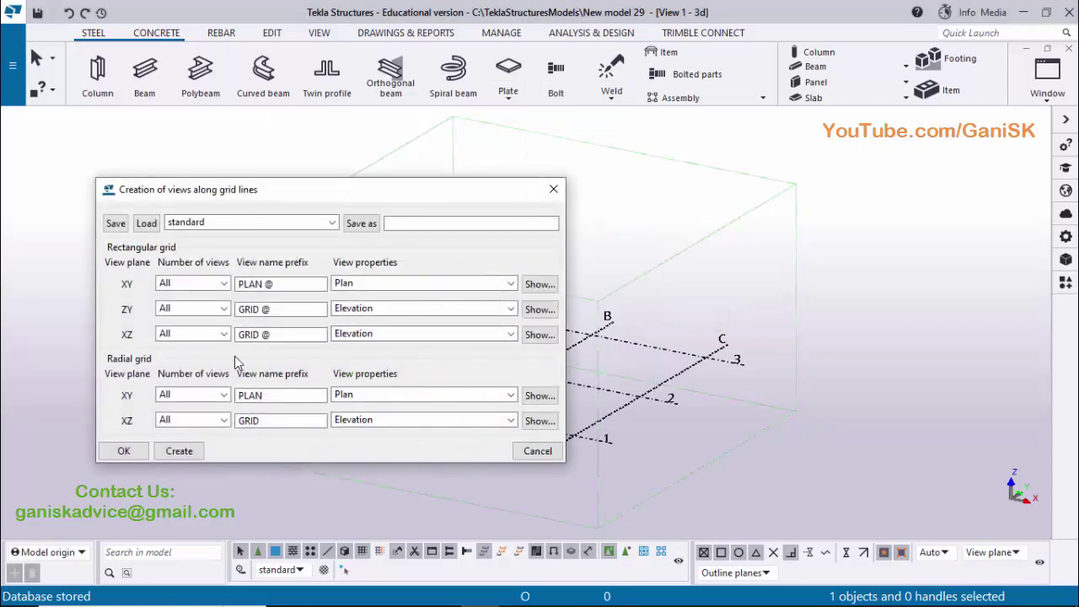
{"action": "left_click", "coordinate": [242, 309]}
{"action": "type", "text": "EL"}
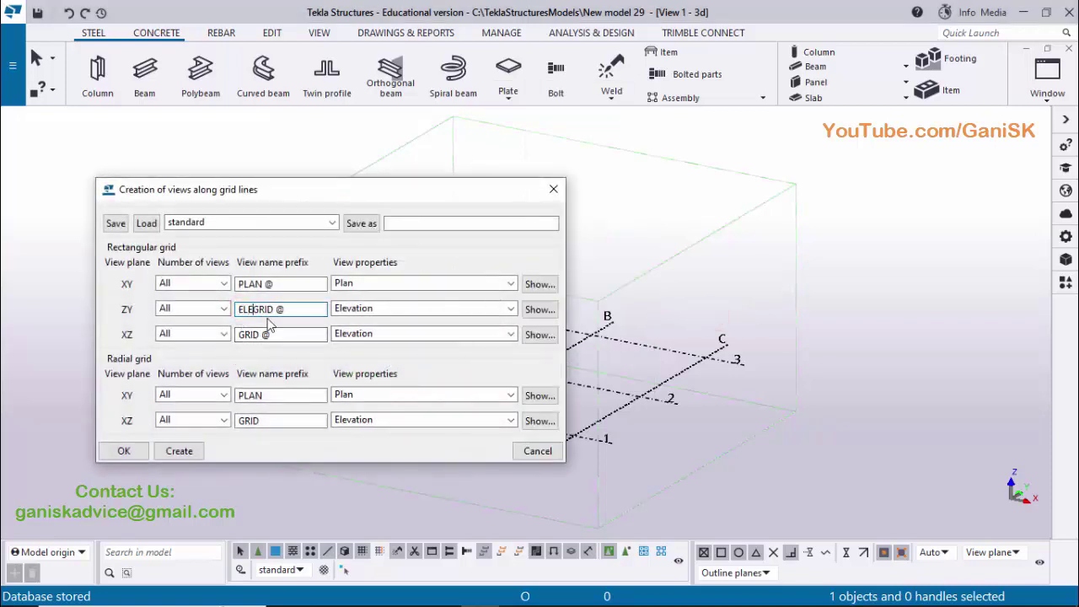
{"action": "type", "text": "EVATION ON"}
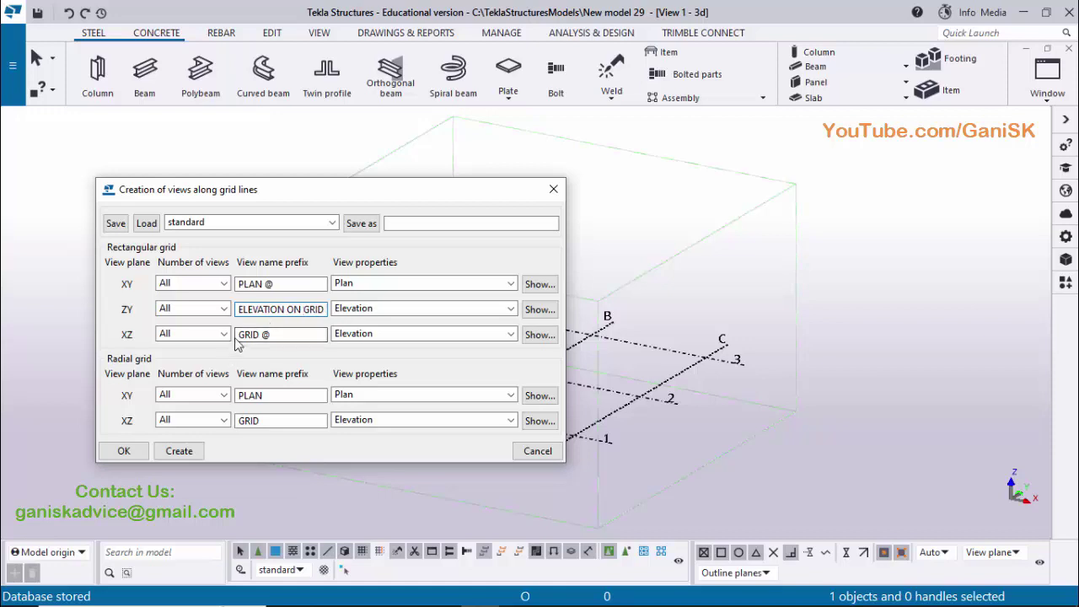
{"action": "left_click", "coordinate": [240, 334]}
{"action": "type", "text": "EL"}
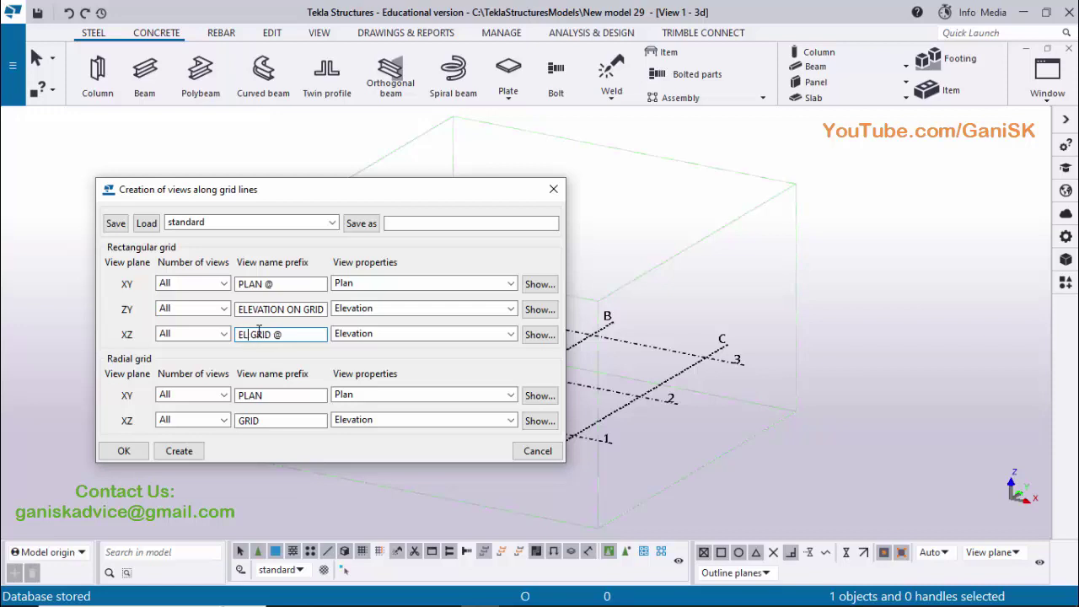
{"action": "type", "text": "EVATION ON"}
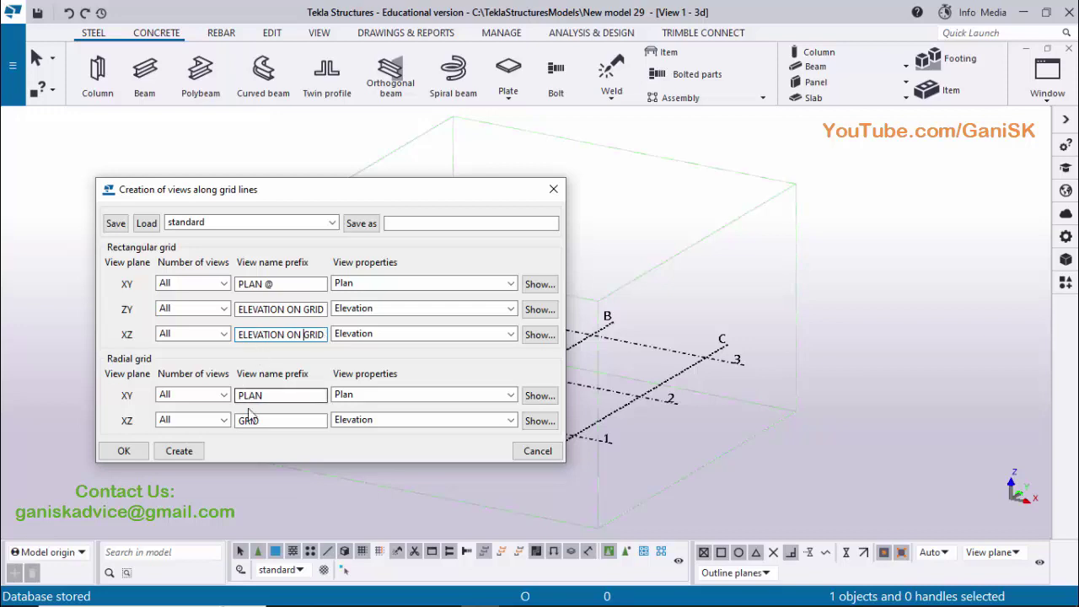
Create all plan and elevation views along the grid lines with these settings and close the dialogs
{"action": "left_click", "coordinate": [187, 454]}
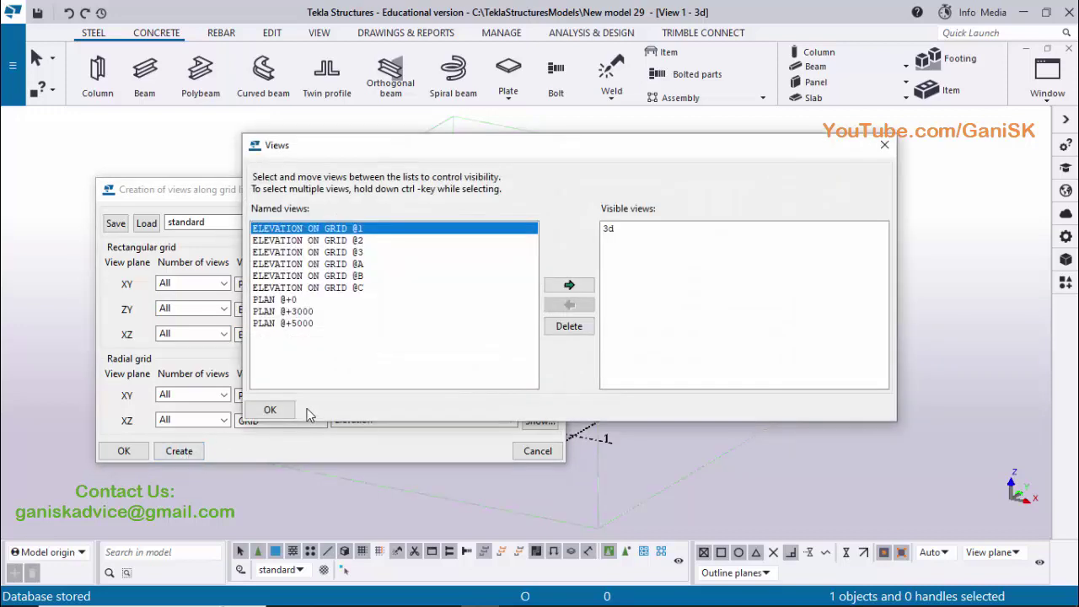
{"action": "left_click", "coordinate": [272, 408]}
{"action": "left_click", "coordinate": [128, 449]}
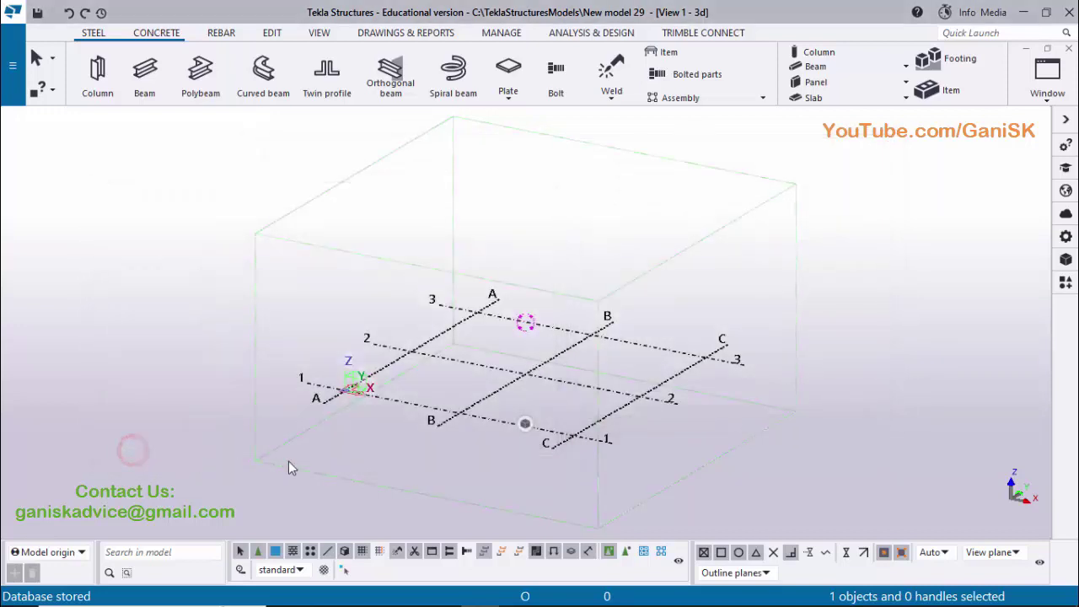
Make the named view PLAN @+5000 visible from the view list
{"action": "left_click", "coordinate": [1045, 94]}
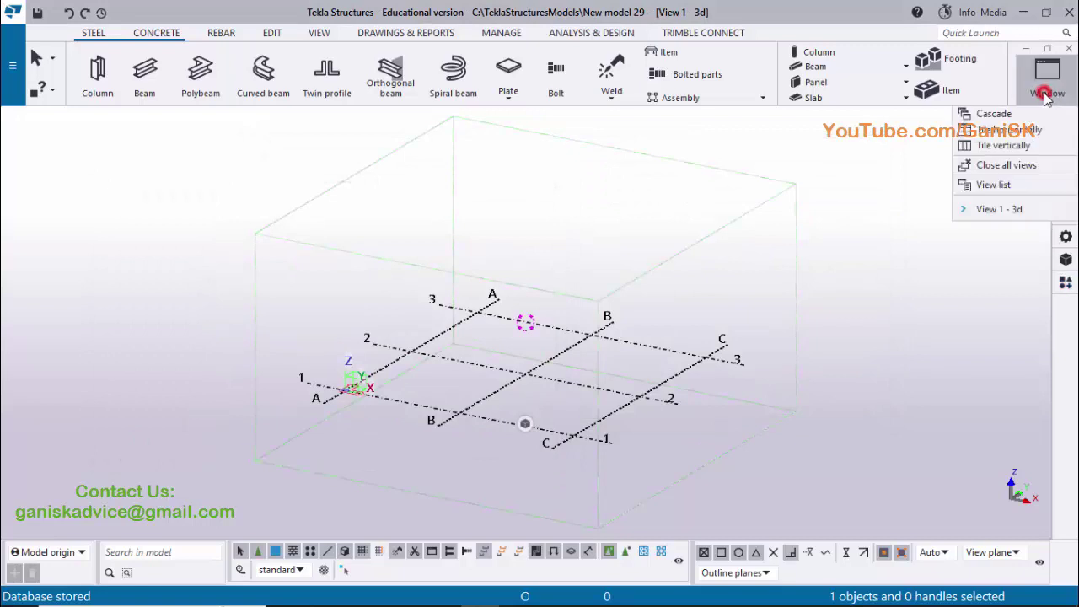
{"action": "left_click", "coordinate": [1022, 186]}
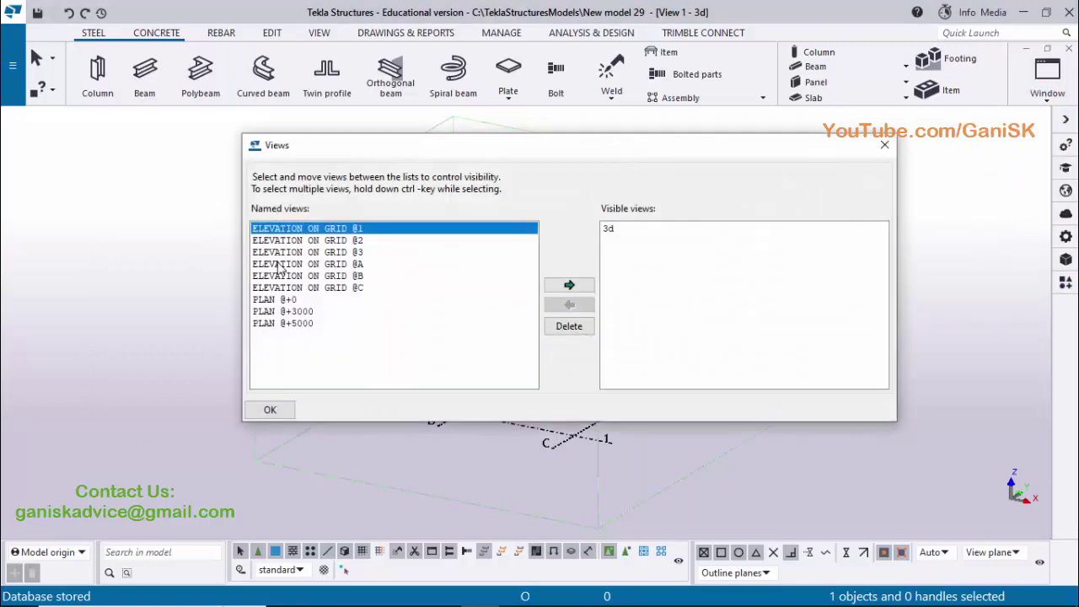
{"action": "left_click", "coordinate": [300, 324]}
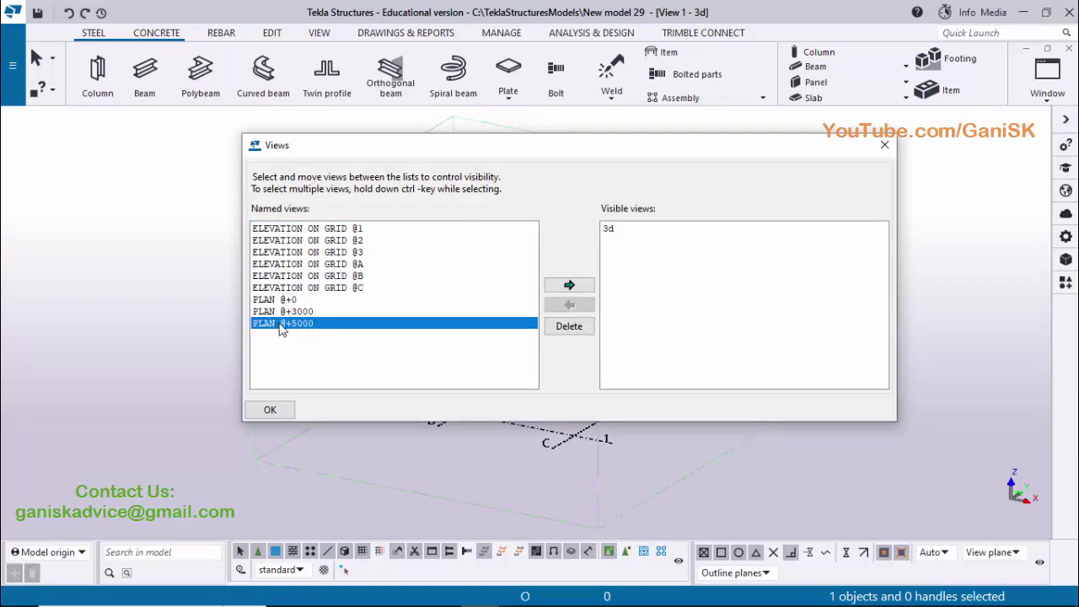
{"action": "left_click", "coordinate": [571, 287]}
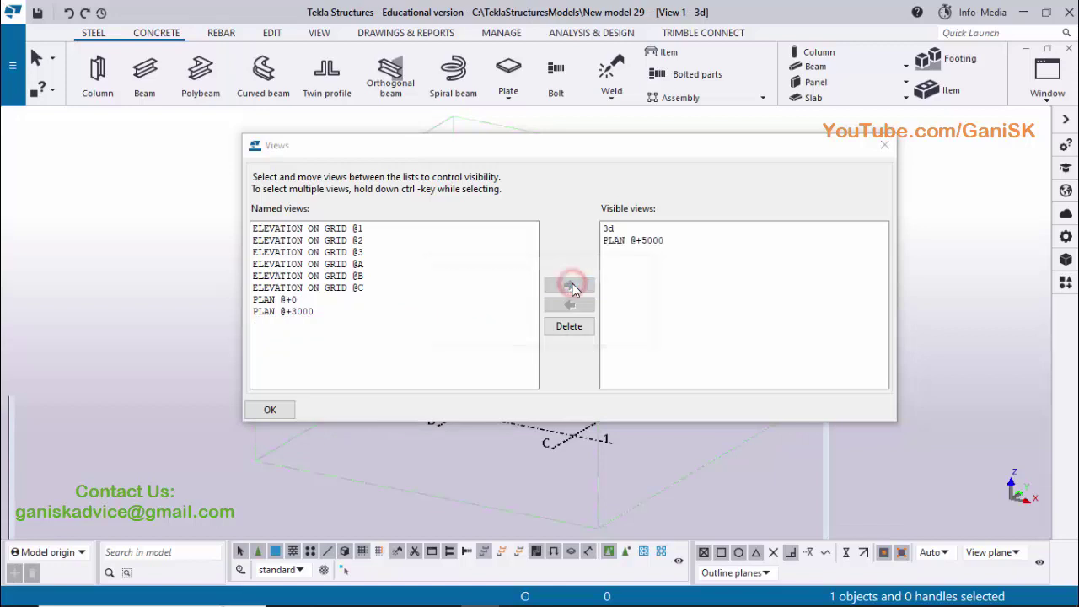
{"action": "left_click", "coordinate": [884, 145]}
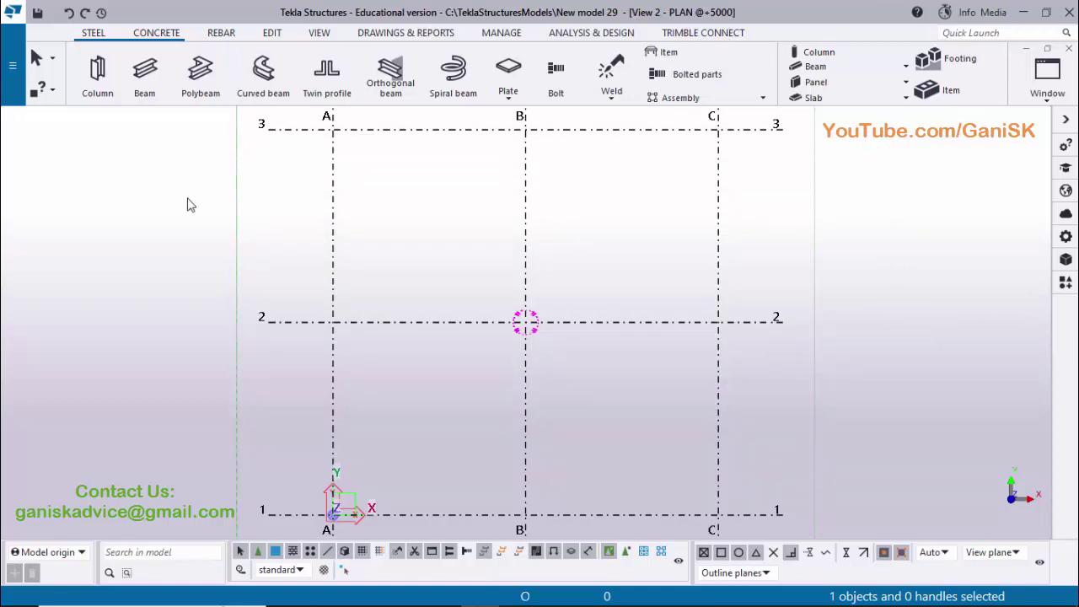
Model a semicircular curved beam from grid A's midpoint between grids 2 and 3, through grid 3 midway A–B, to grid B's midpoint
{"action": "left_click", "coordinate": [262, 84]}
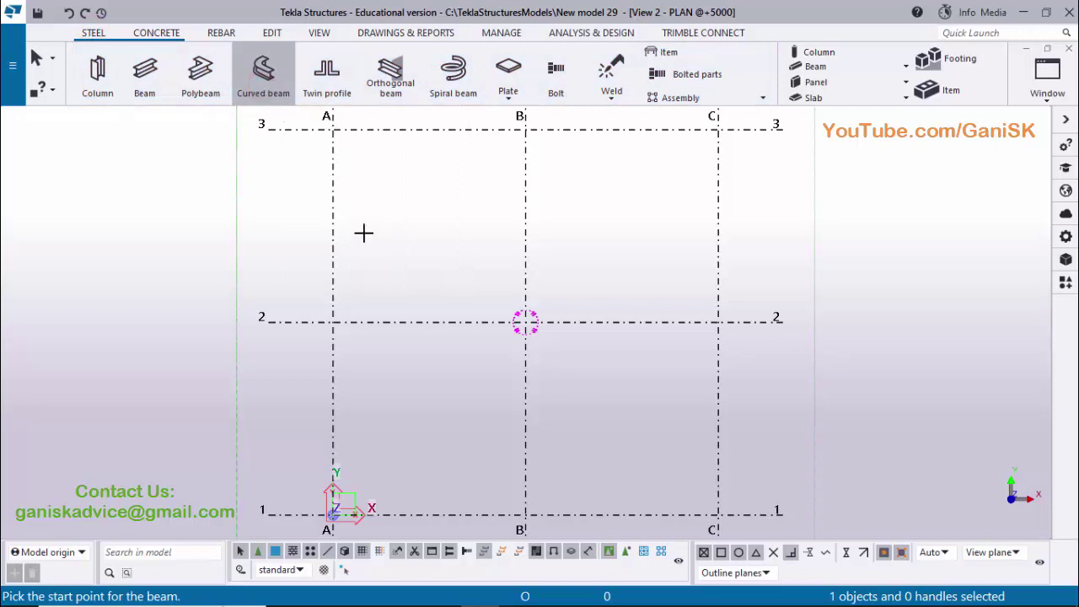
{"action": "middle_click_drag", "start_coordinate": [360, 248], "coordinate": [373, 278]}
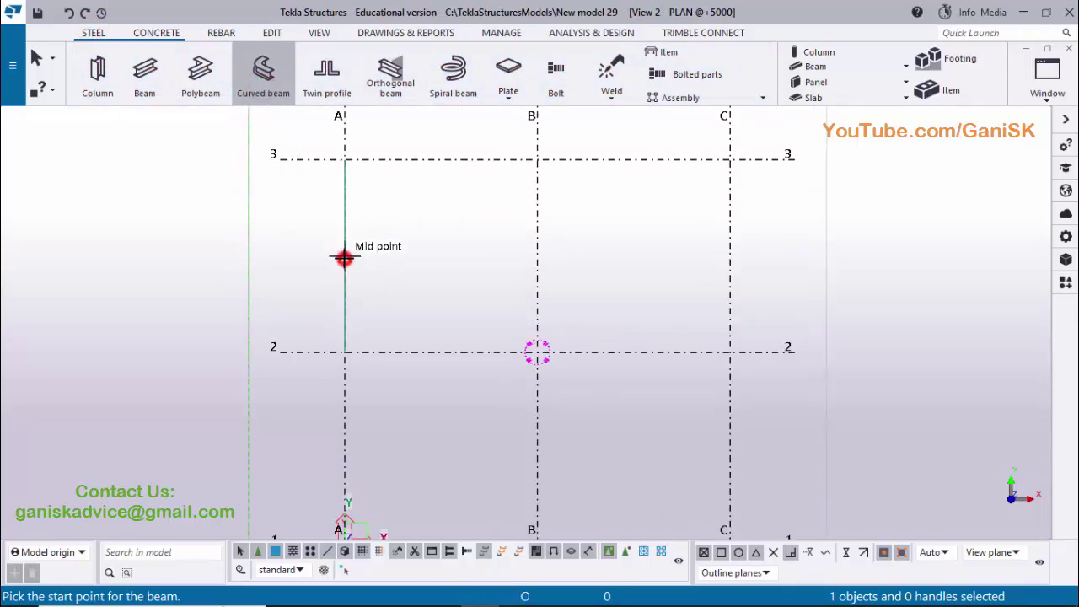
{"action": "left_click", "coordinate": [344, 258]}
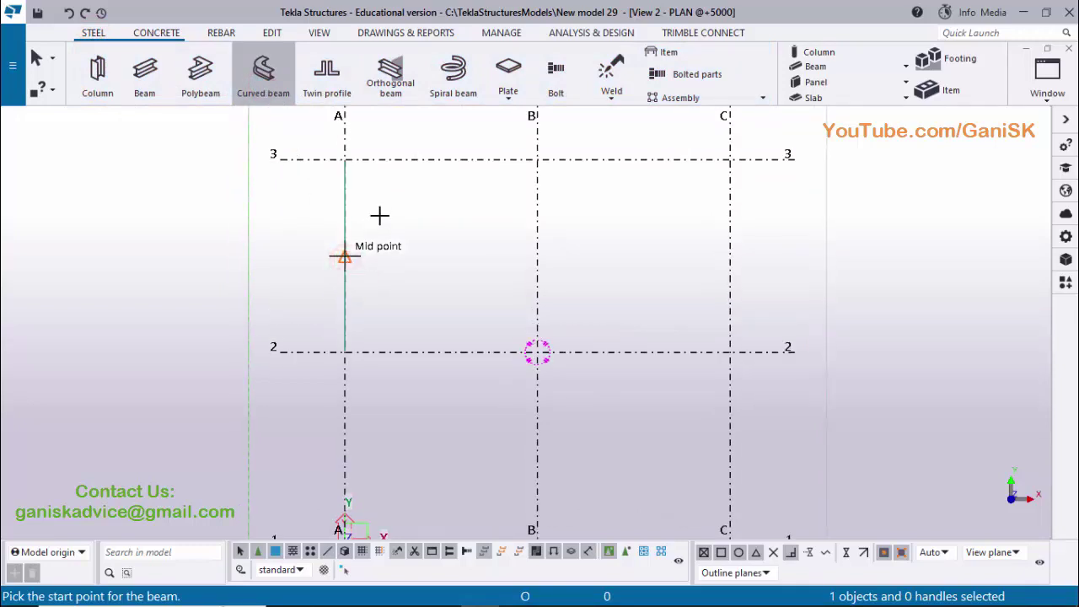
{"action": "left_click", "coordinate": [438, 162]}
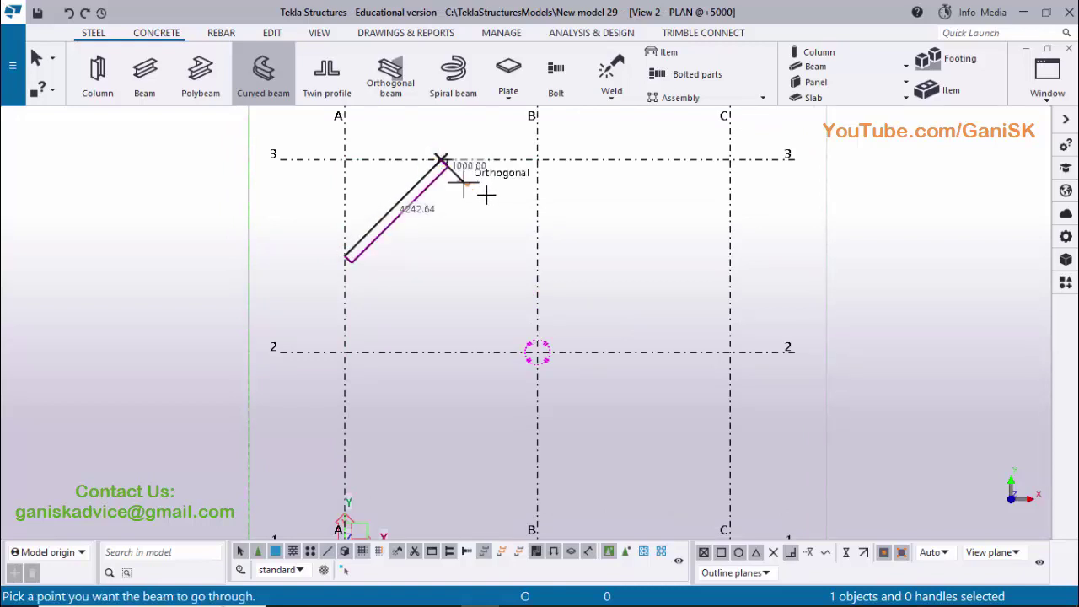
{"action": "left_click", "coordinate": [537, 255]}
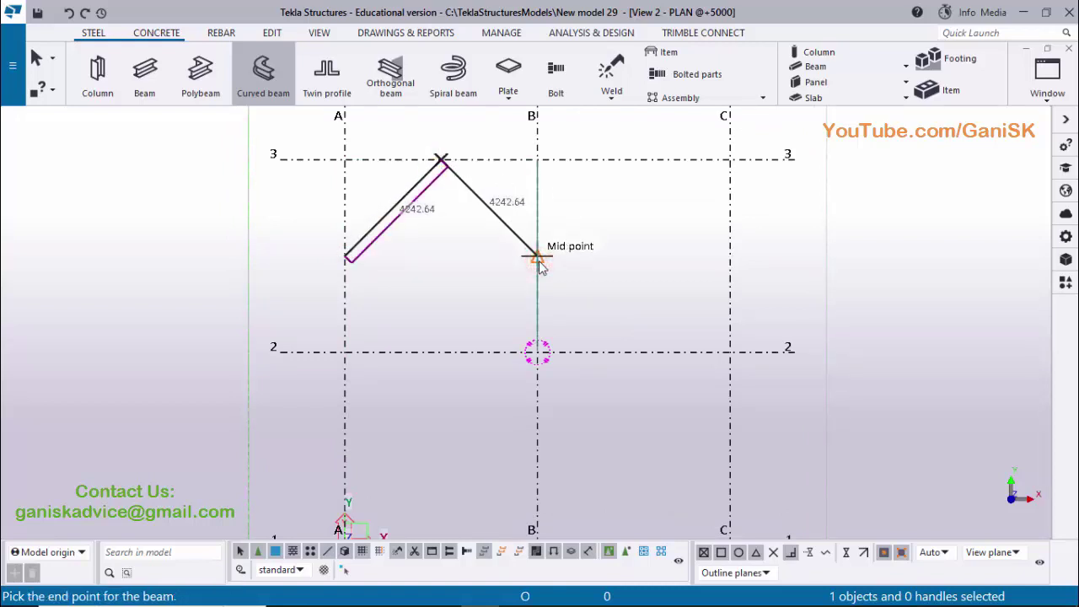
{"action": "left_click", "coordinate": [537, 256]}
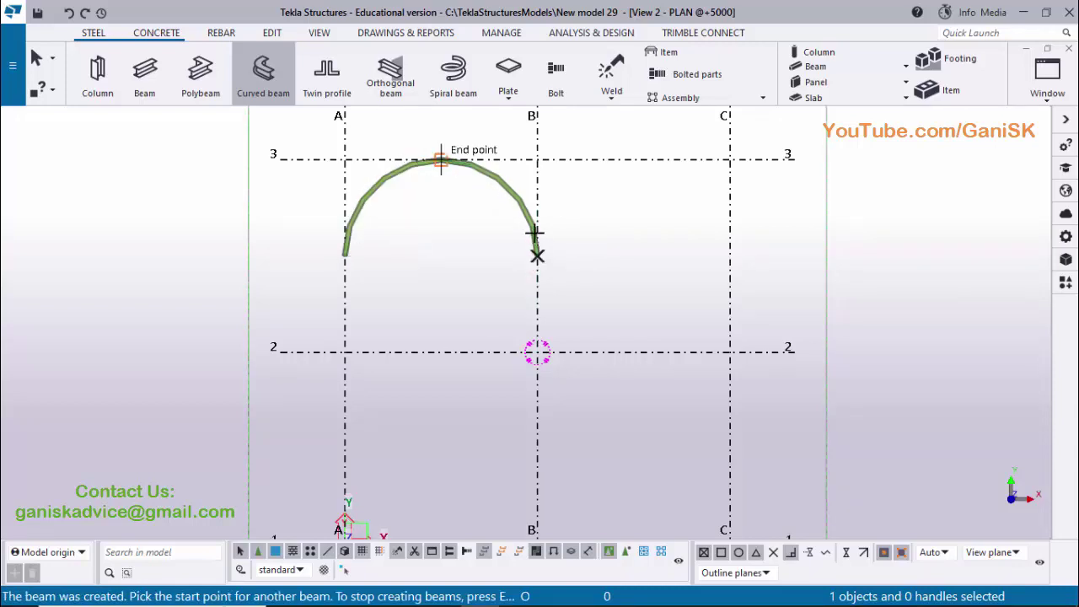
{"action": "right_click", "coordinate": [423, 208]}
{"action": "left_click", "coordinate": [446, 216]}
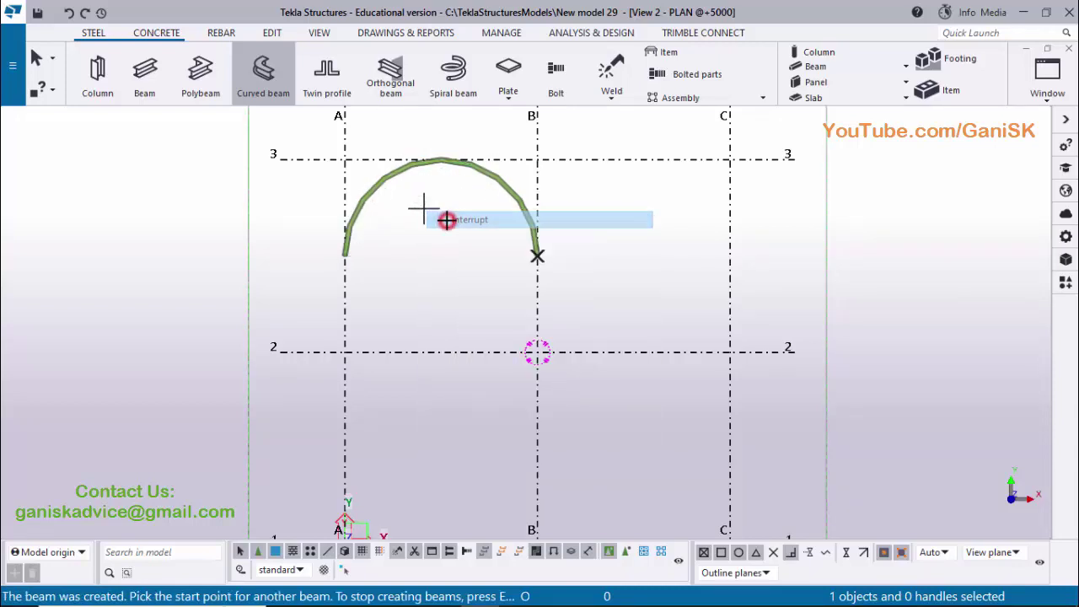
Switch to the 3D view, display the parts rendered, and examine the curved beam by rotating around a point on it
{"action": "left_click", "coordinate": [1047, 76]}
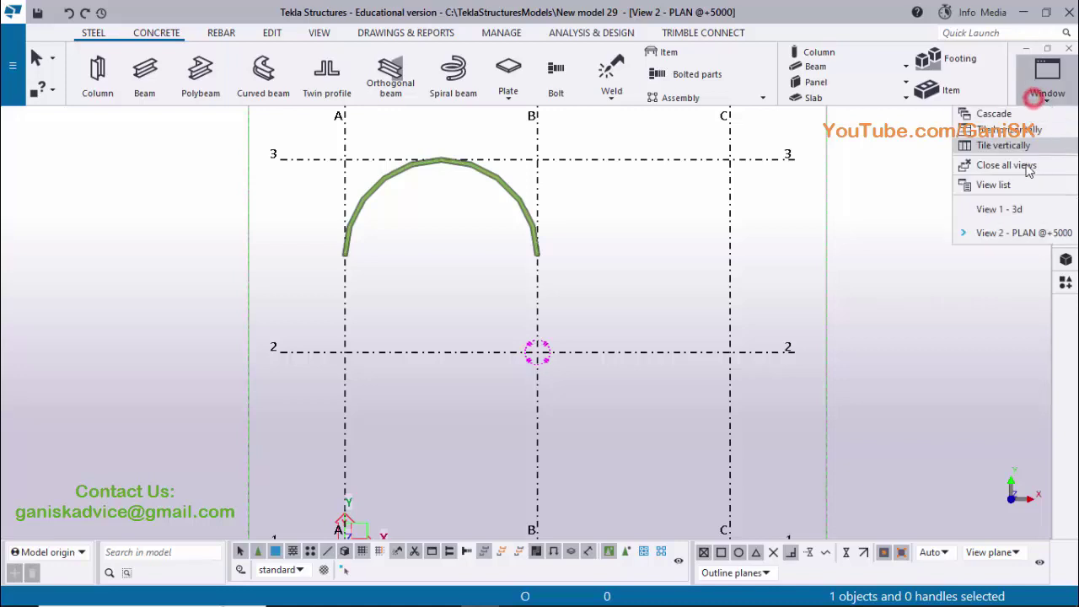
{"action": "left_click", "coordinate": [1013, 209]}
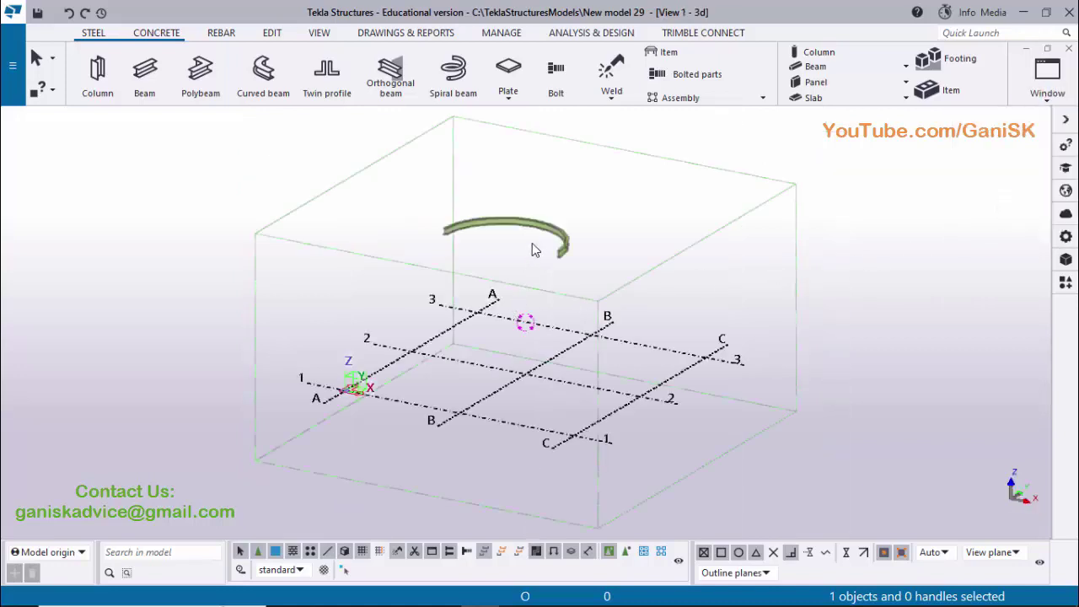
{"action": "scroll", "coordinate": [532, 243], "scroll_direction": "up", "scroll_amount": 6}
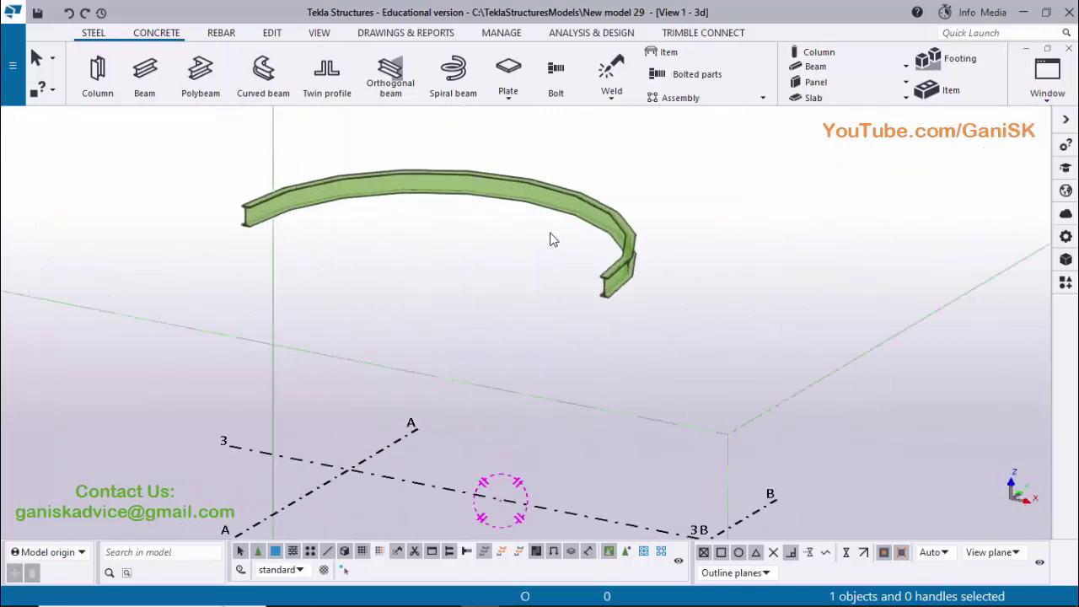
{"action": "scroll", "coordinate": [523, 205], "scroll_direction": "up", "scroll_amount": 1}
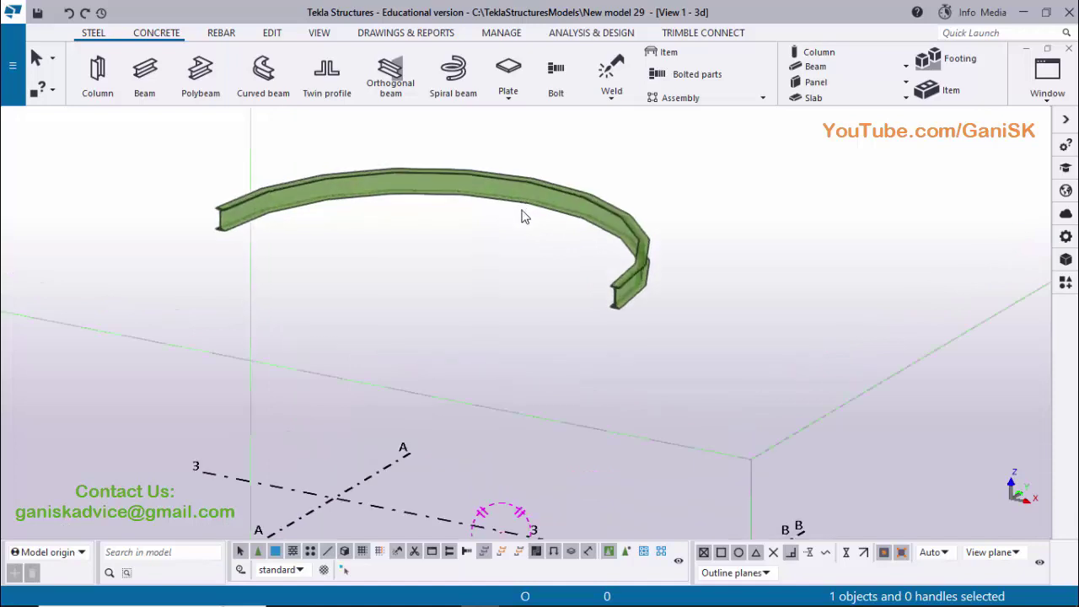
{"action": "key", "text": "ctrl+4"}
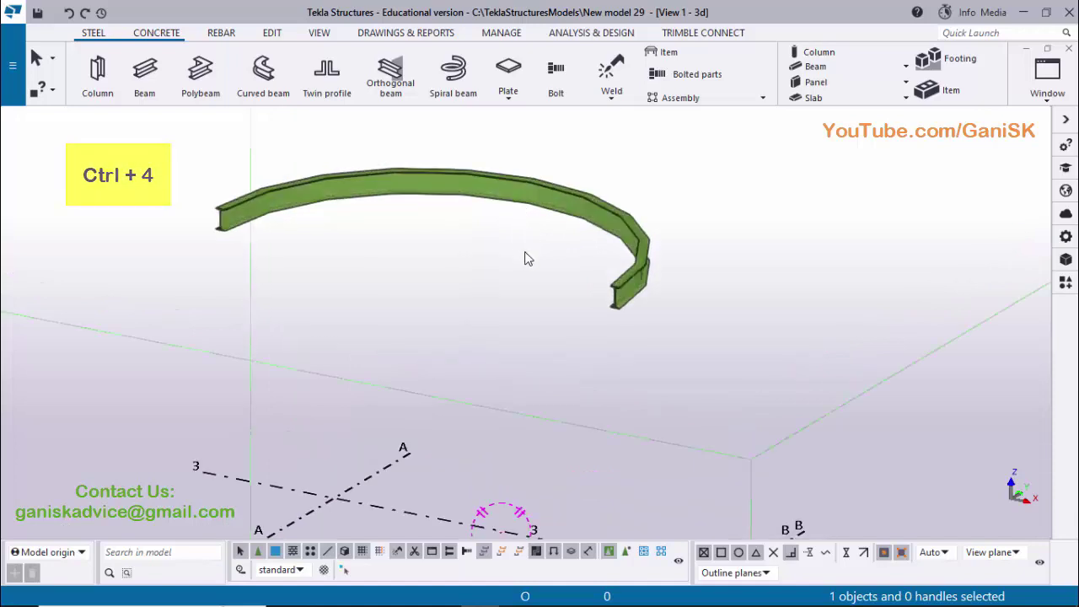
{"action": "key", "text": "ctrl+r"}
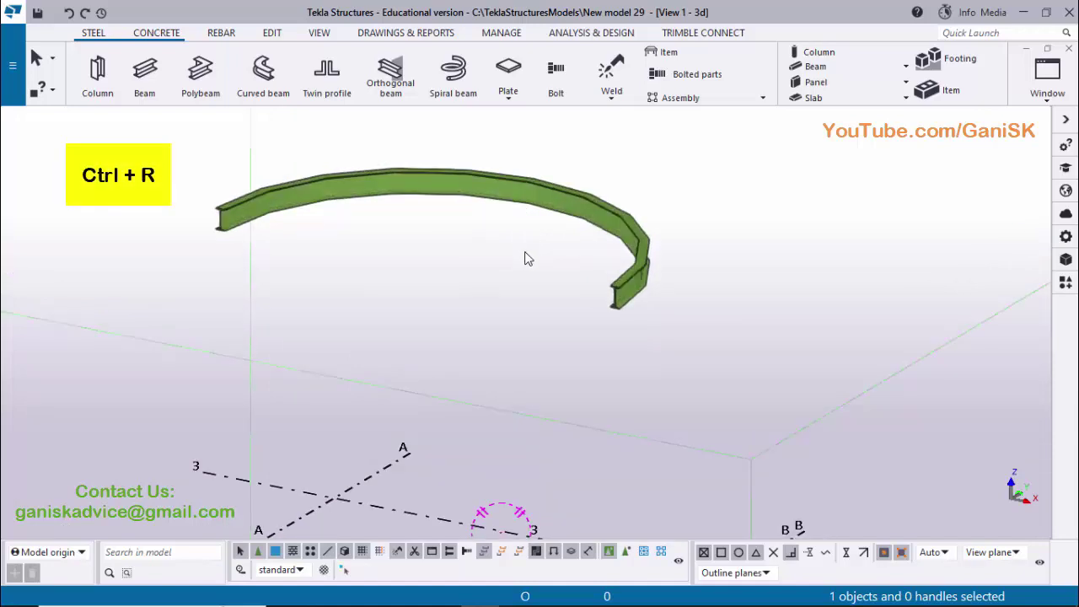
{"action": "left_click", "coordinate": [481, 182]}
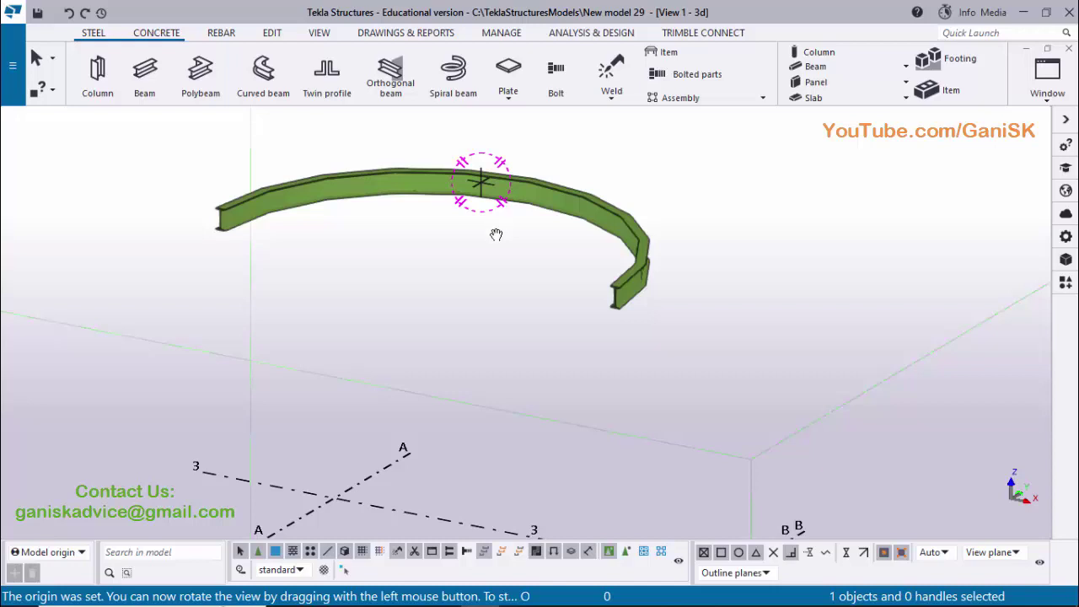
{"action": "left_click_drag", "start_coordinate": [479, 239], "coordinate": [527, 303]}
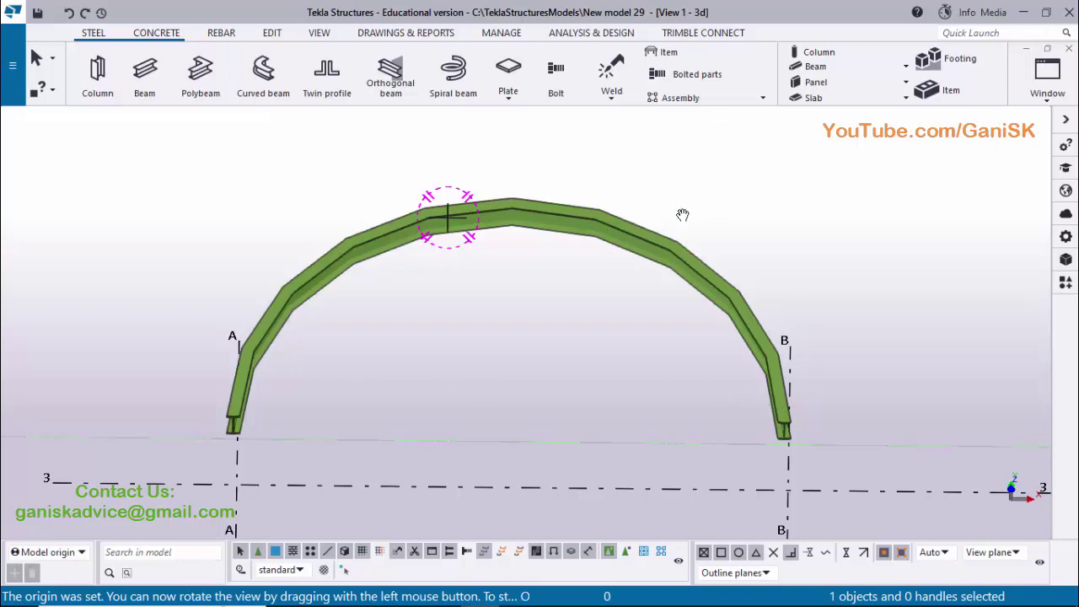
{"action": "right_click", "coordinate": [756, 165]}
{"action": "left_click", "coordinate": [767, 172]}
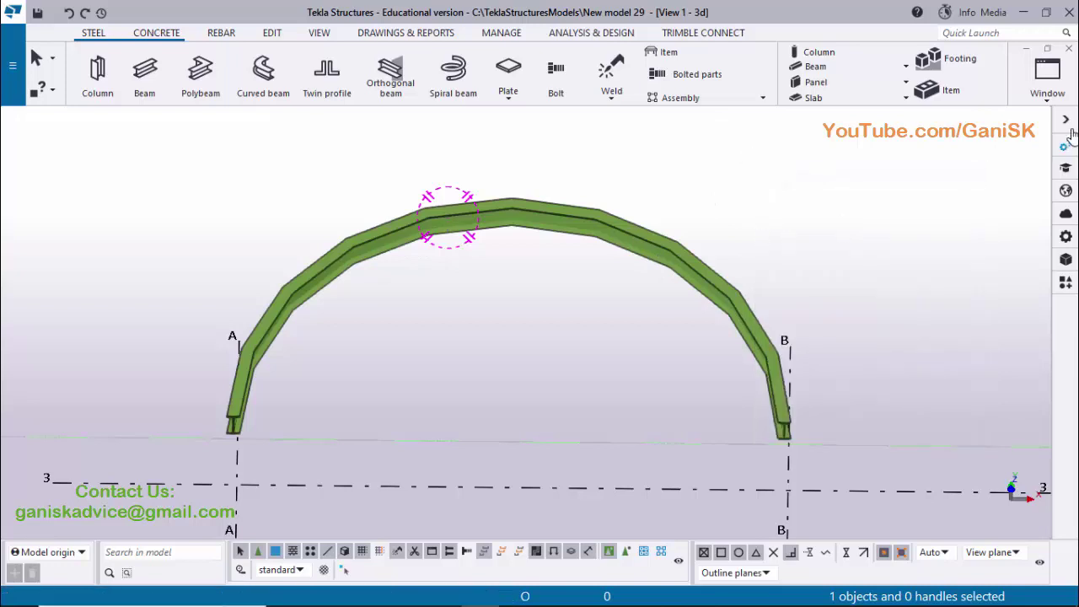
Return to the PLAN @+5000 view and display the curved beam rendered
{"action": "left_click", "coordinate": [1045, 95]}
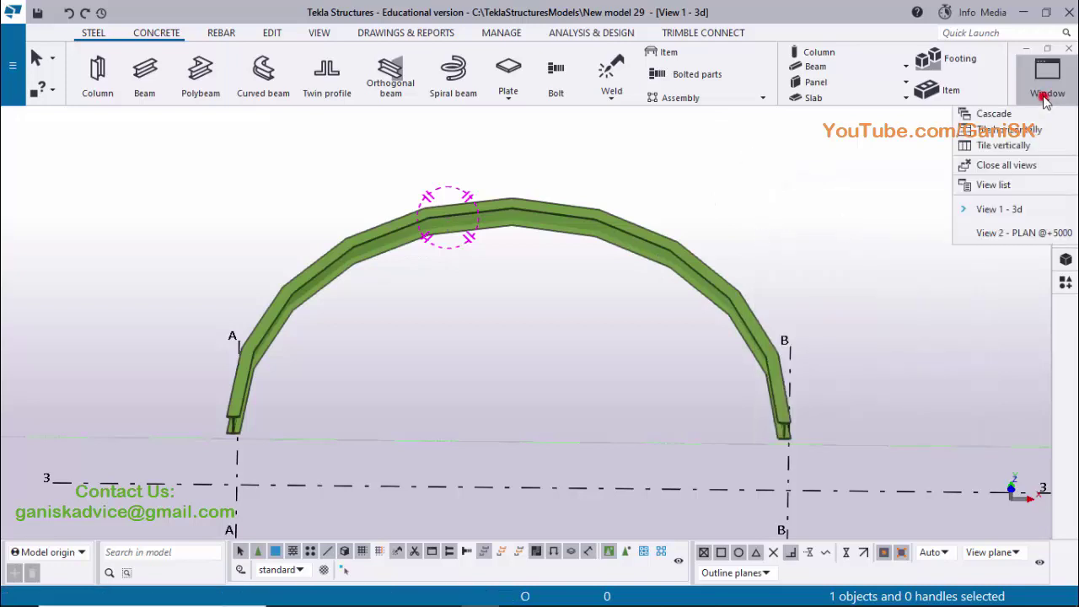
{"action": "left_click", "coordinate": [1024, 232]}
{"action": "scroll", "coordinate": [470, 217], "scroll_direction": "up", "scroll_amount": 5}
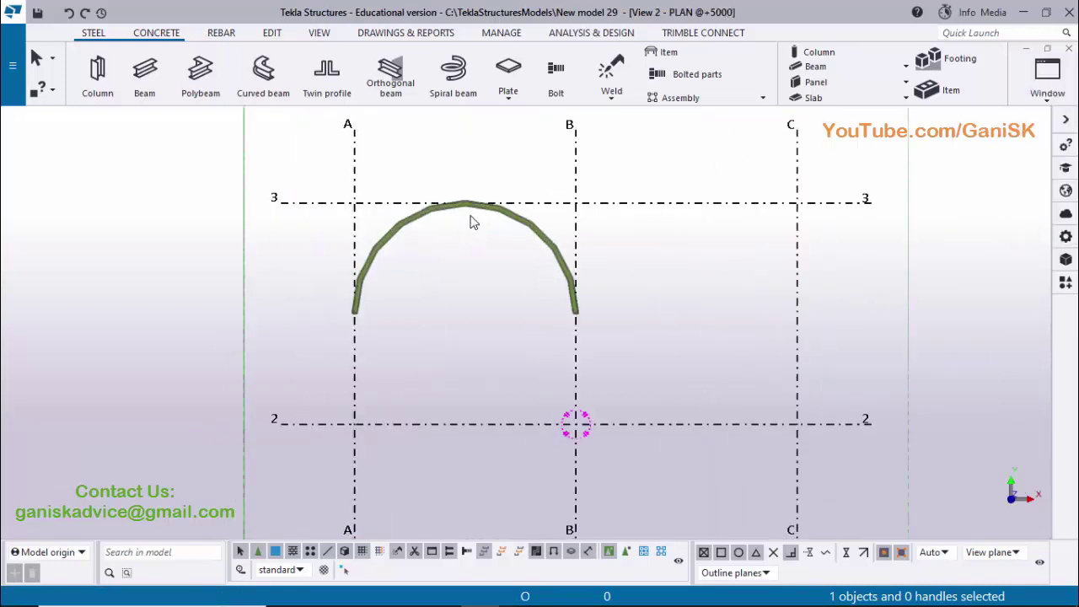
{"action": "scroll", "coordinate": [472, 253], "scroll_direction": "up", "scroll_amount": 2}
{"action": "key", "text": "ctrl+4"}
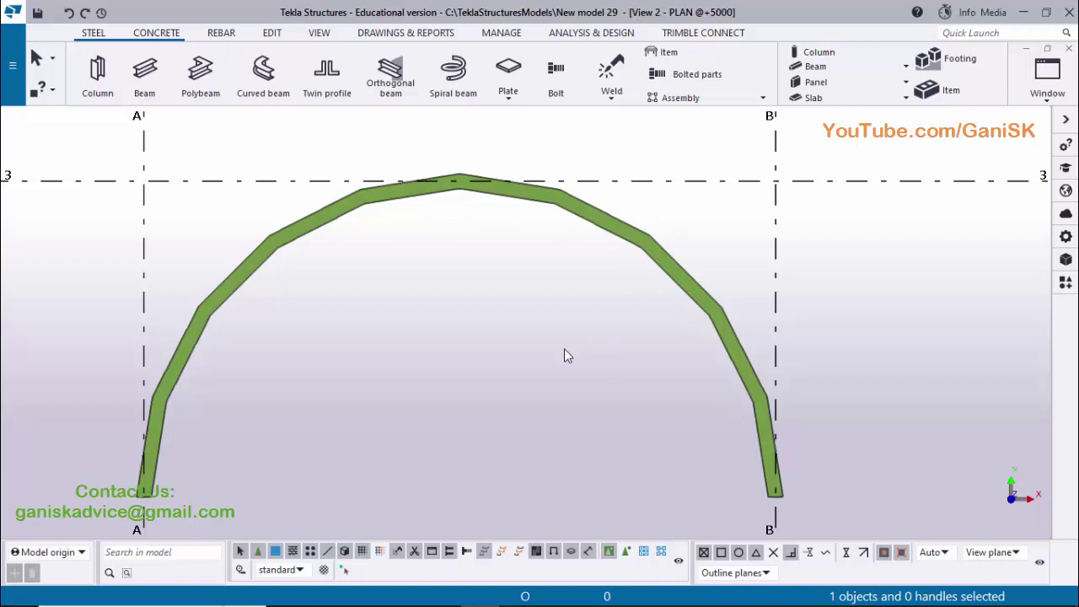
Set the number of segments of the curved beam between grids A and B to 59
{"action": "double_click", "coordinate": [659, 265]}
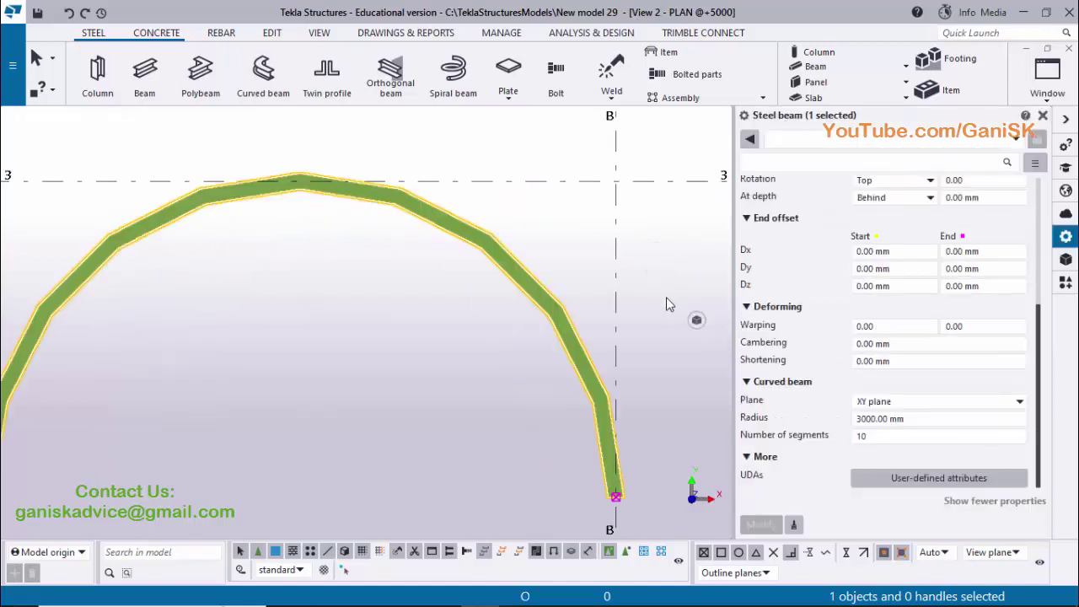
{"action": "scroll", "coordinate": [896, 301], "scroll_direction": "up", "scroll_amount": 5}
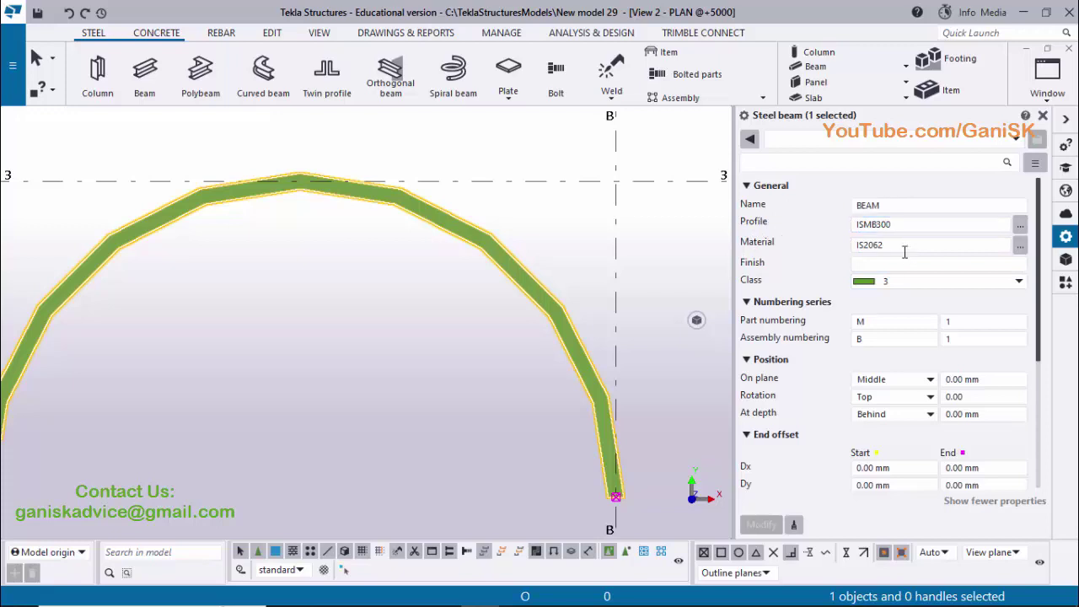
{"action": "scroll", "coordinate": [869, 341], "scroll_direction": "down", "scroll_amount": 6}
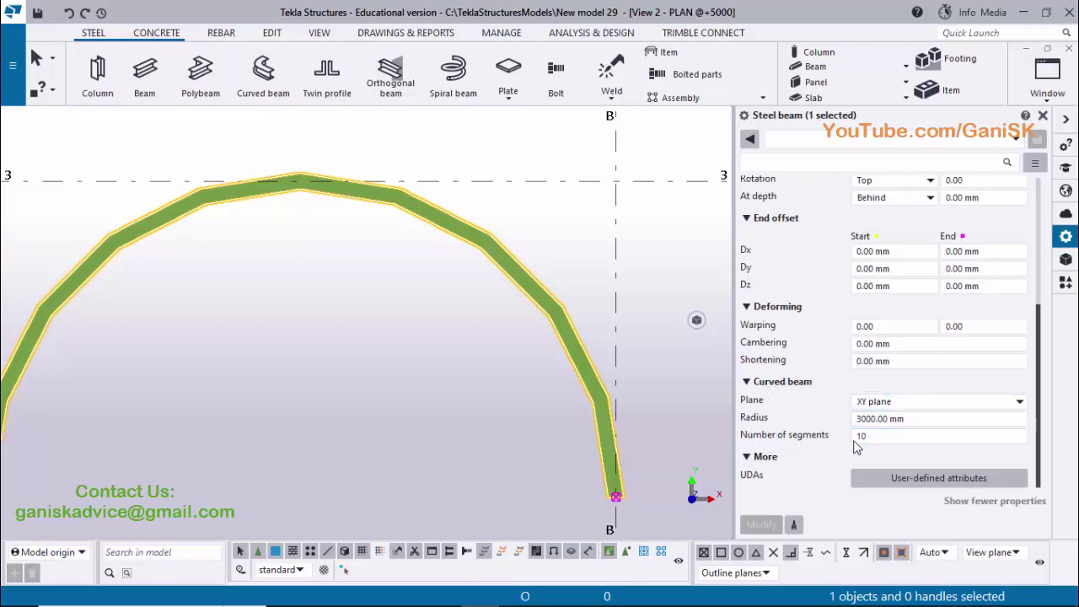
{"action": "left_click", "coordinate": [875, 435]}
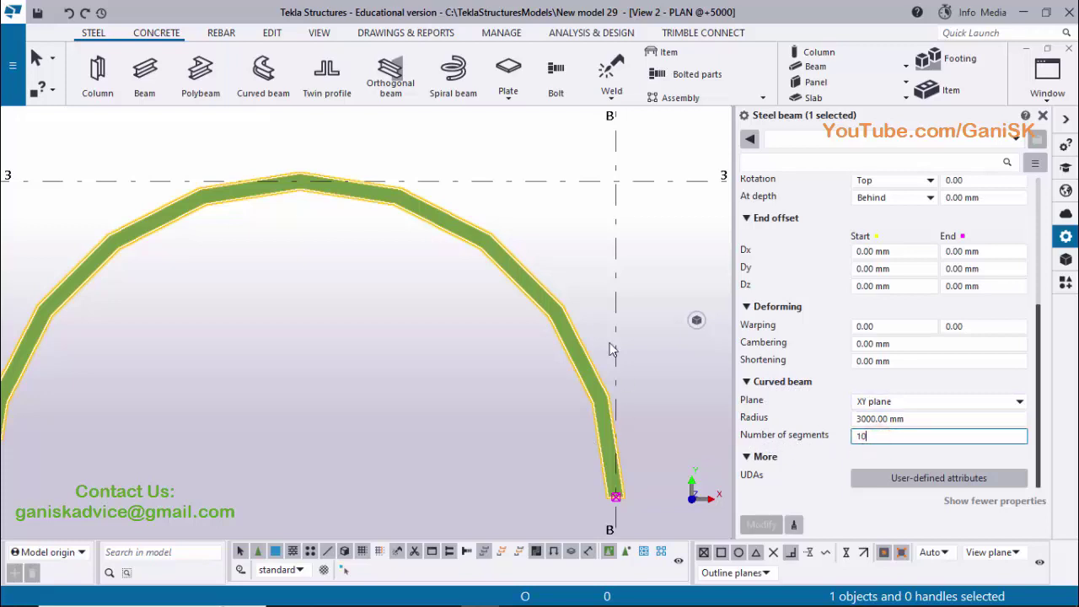
{"action": "double_click", "coordinate": [882, 437]}
{"action": "type", "text": "59"}
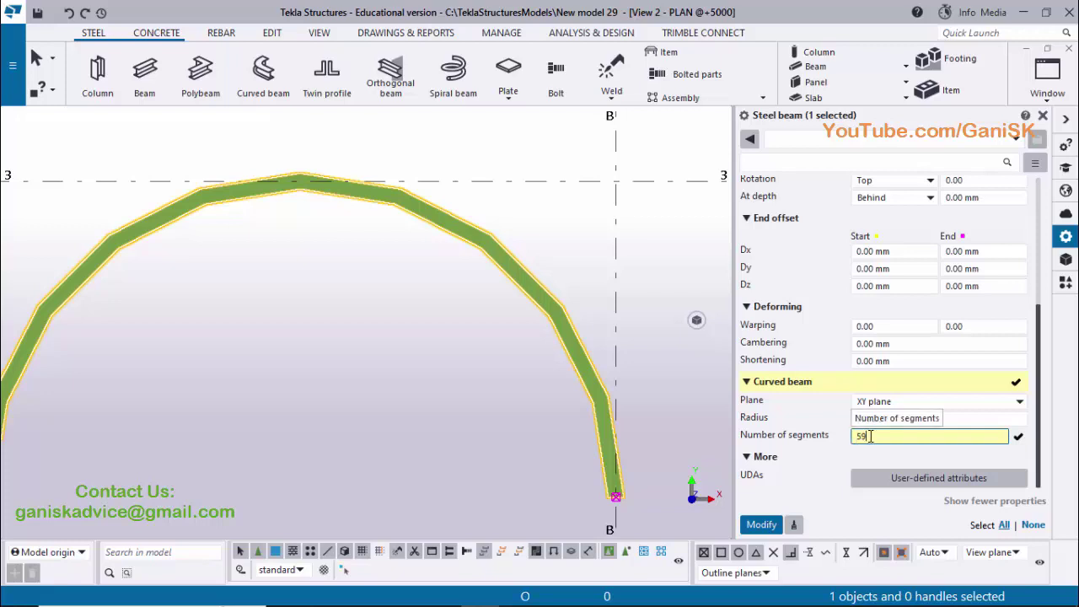
{"action": "left_click", "coordinate": [761, 524]}
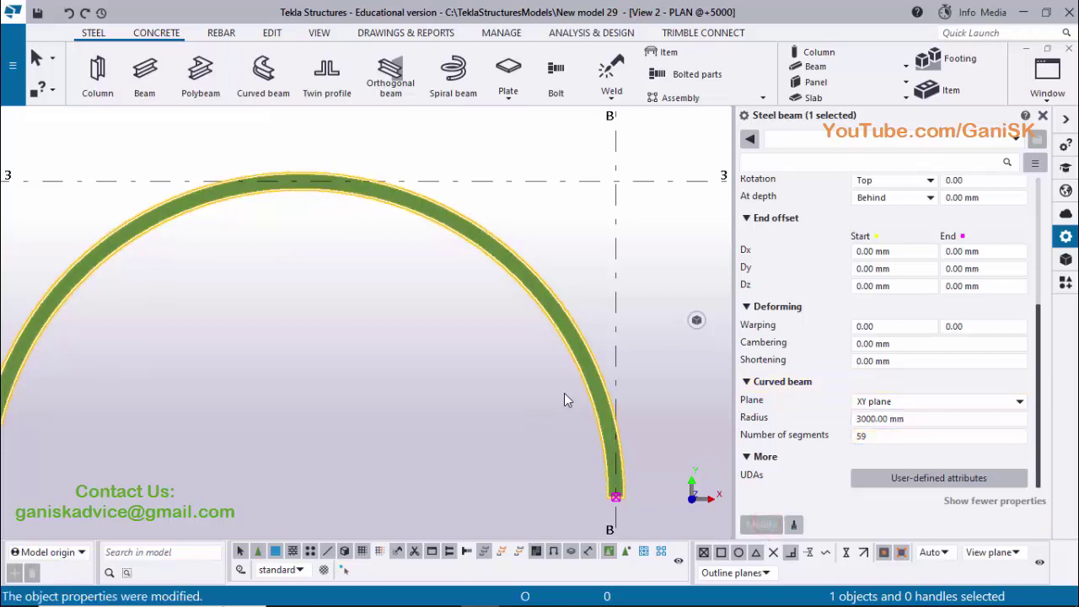
Try to set the number of segments of the curved beam between grids A and B to 100
{"action": "scroll", "coordinate": [565, 400], "scroll_direction": "down", "scroll_amount": 2}
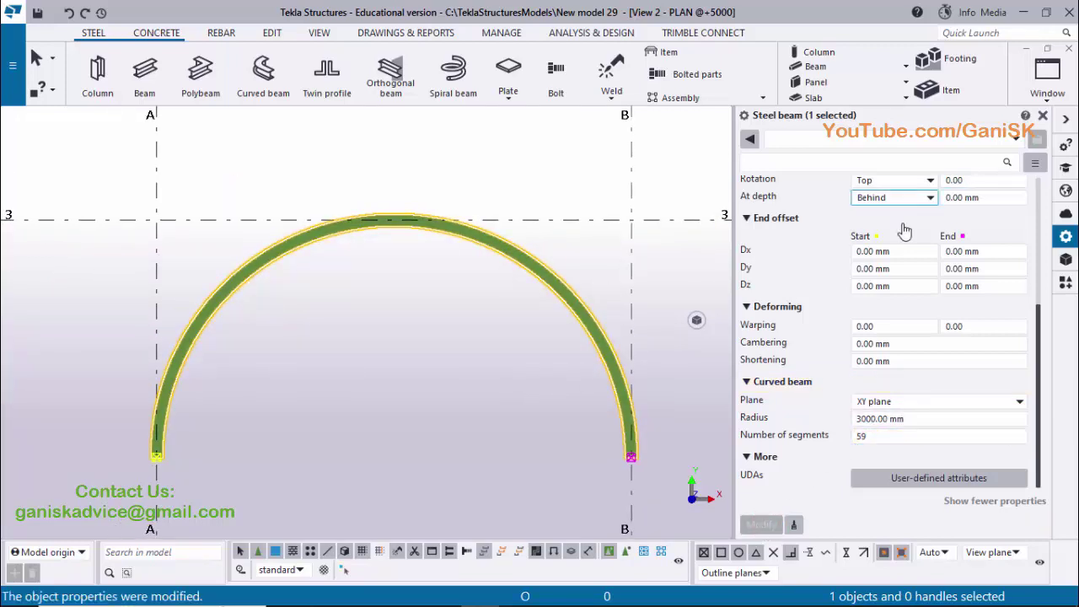
{"action": "scroll", "coordinate": [211, 347], "scroll_direction": "up", "scroll_amount": 1}
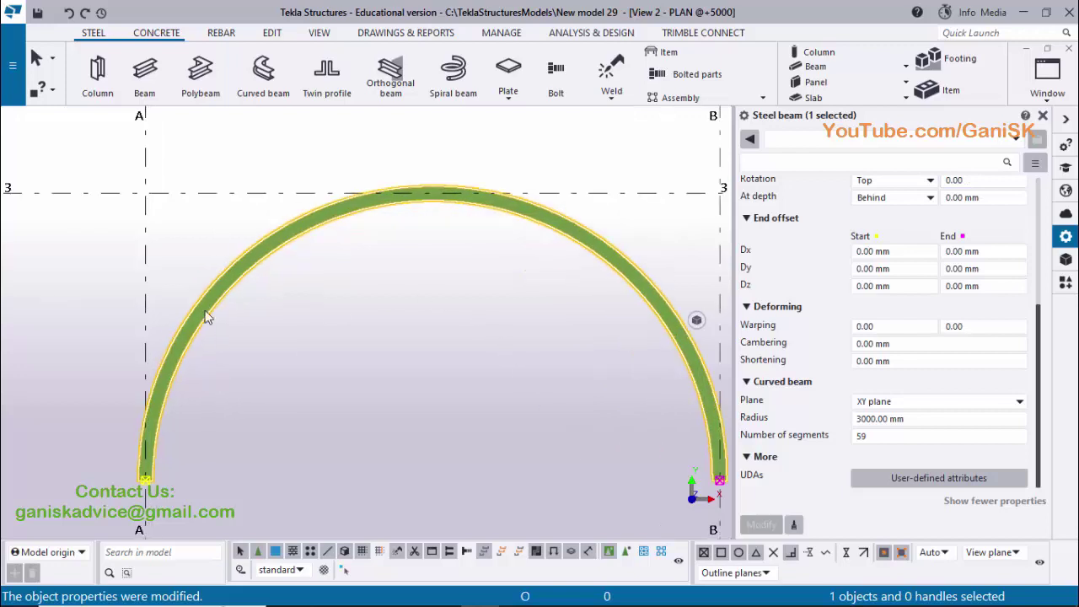
{"action": "scroll", "coordinate": [535, 343], "scroll_direction": "up", "scroll_amount": 1}
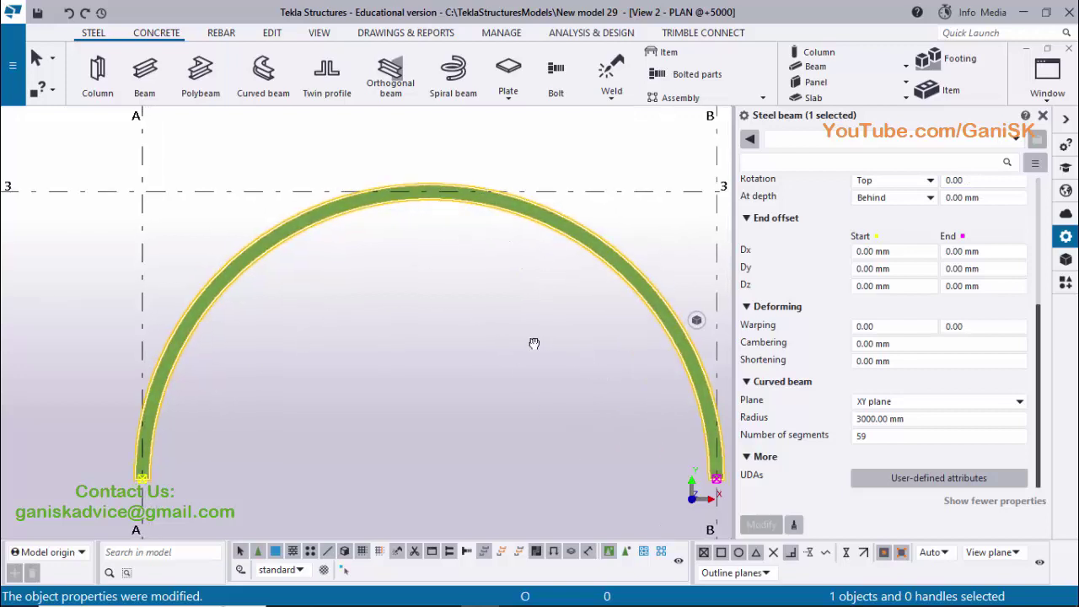
{"action": "scroll", "coordinate": [576, 367], "scroll_direction": "down", "scroll_amount": 1}
{"action": "left_click", "coordinate": [873, 438]}
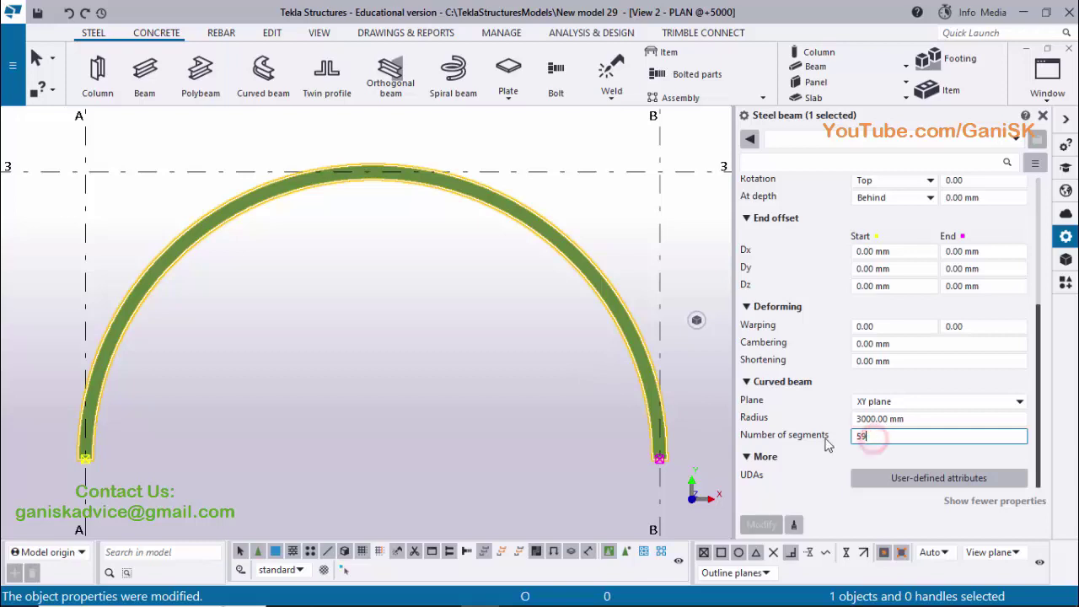
{"action": "left_click_drag", "start_coordinate": [869, 438], "coordinate": [849, 441]}
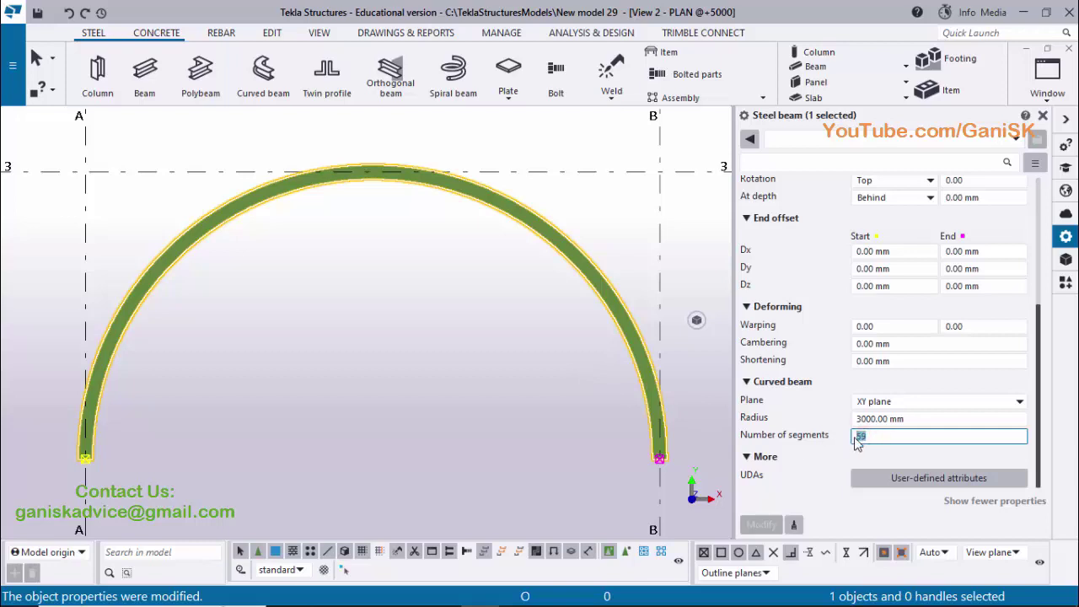
{"action": "double_click", "coordinate": [873, 438]}
{"action": "type", "text": "100"}
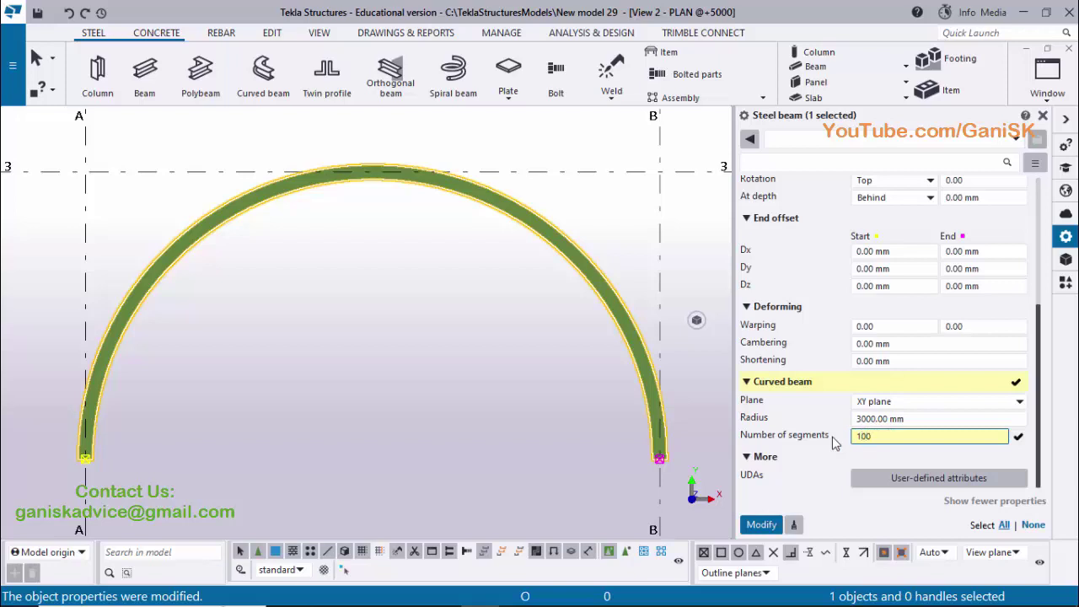
{"action": "left_click", "coordinate": [761, 523]}
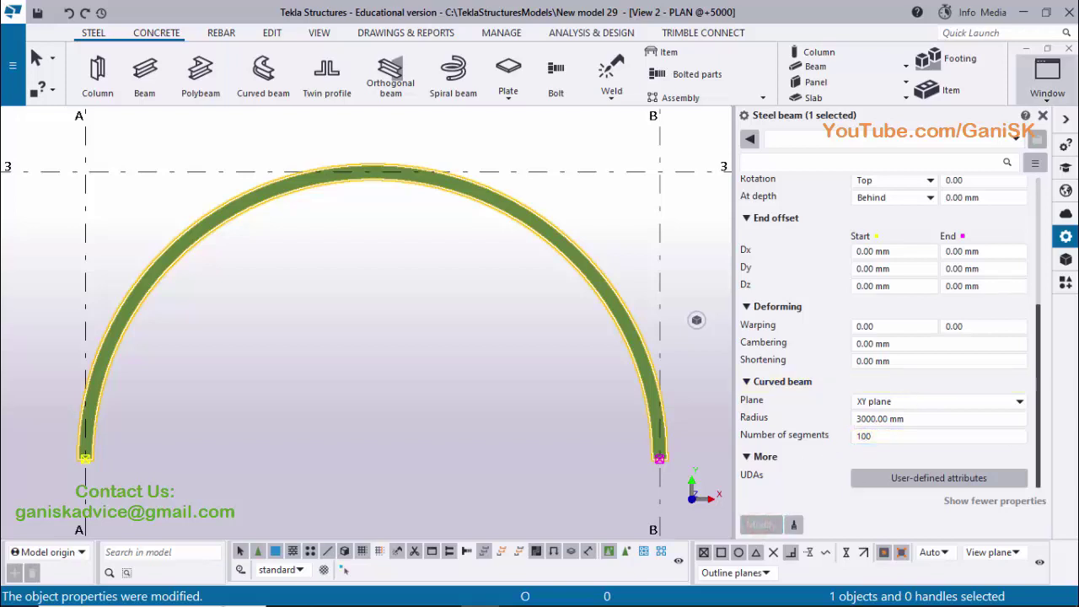
{"action": "left_click", "coordinate": [1045, 114]}
{"action": "left_click", "coordinate": [680, 330]}
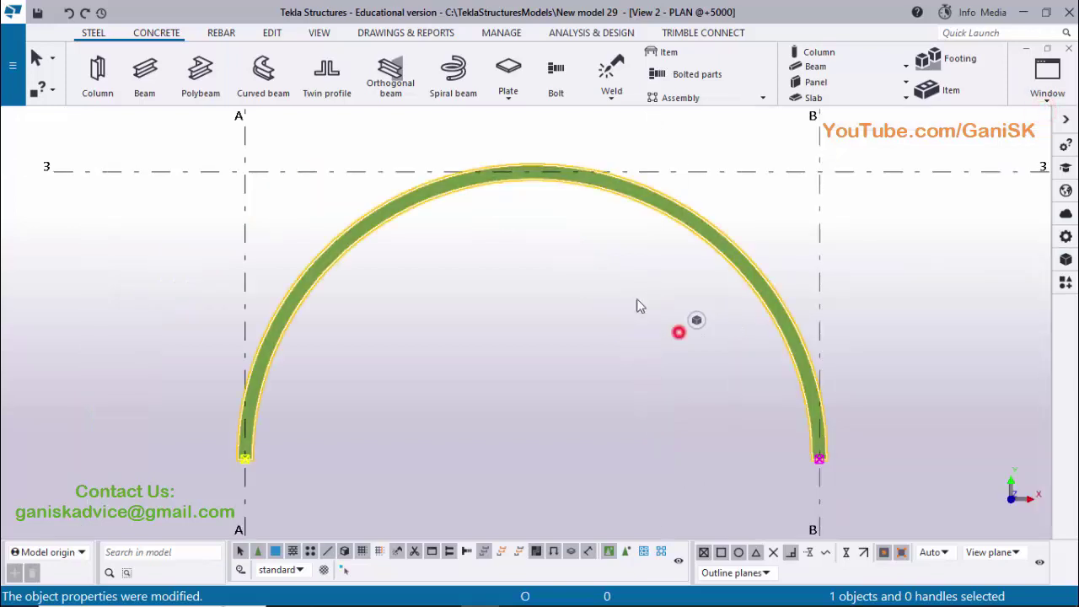
Reopen the curved beam's properties, check its number of segments, and close them
{"action": "double_click", "coordinate": [681, 217]}
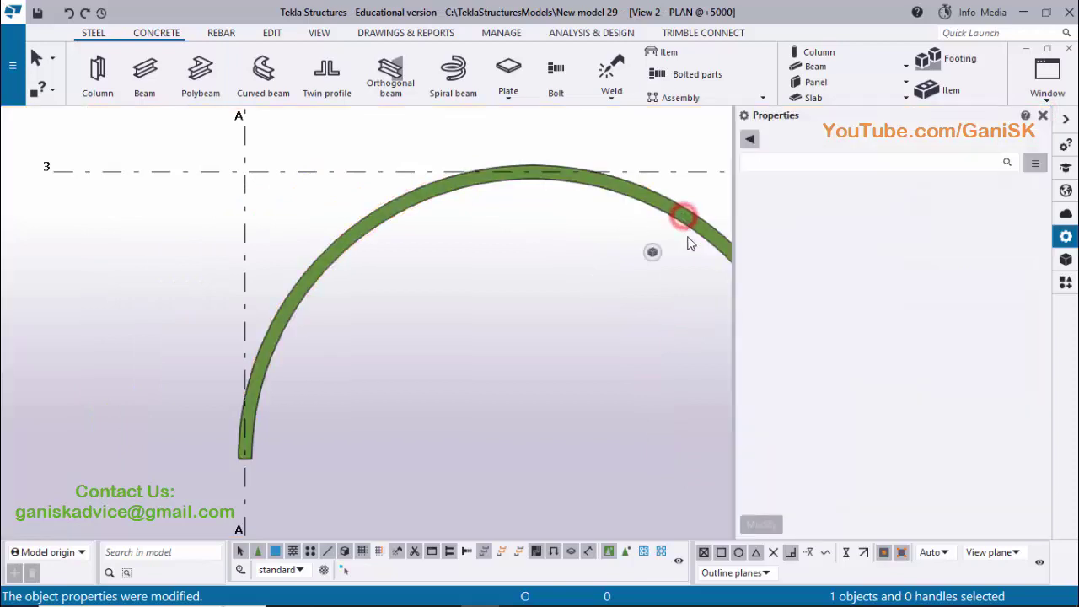
{"action": "double_click", "coordinate": [873, 437]}
{"action": "type", "text": "59"}
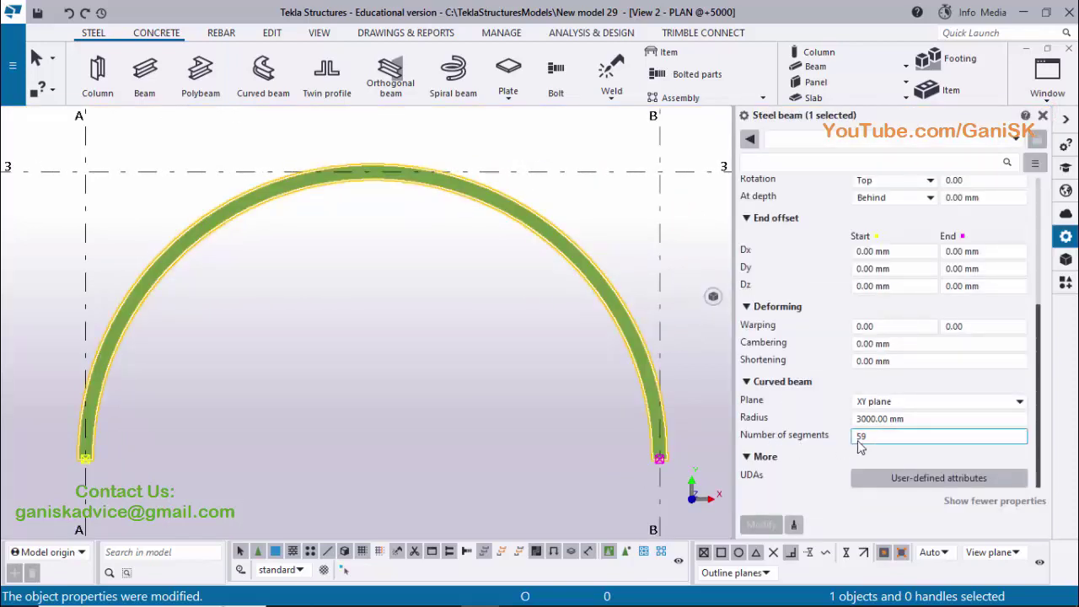
{"action": "left_click", "coordinate": [1044, 116]}
{"action": "left_click", "coordinate": [484, 379]}
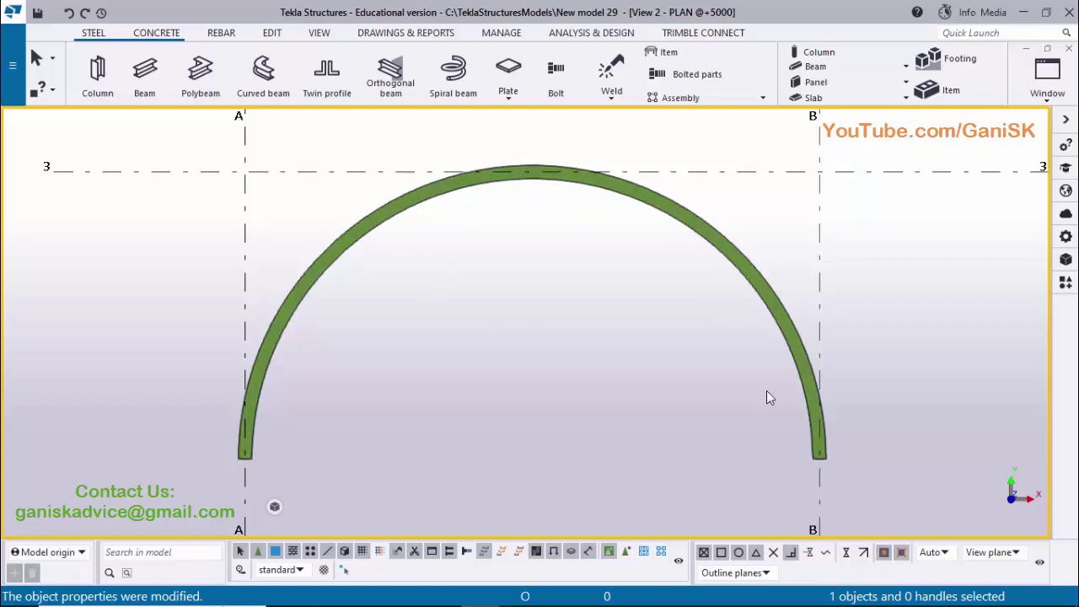
Model a steel beam along grid 3 from its intersection with grid B to grid C using the Beam command
{"action": "scroll", "coordinate": [470, 348], "scroll_direction": "down", "scroll_amount": 4}
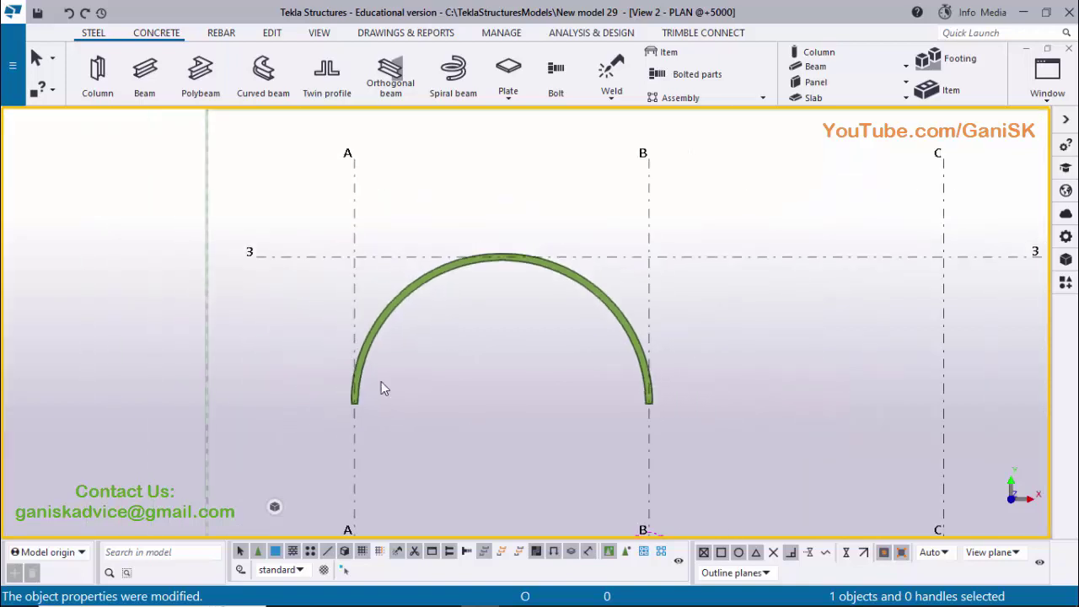
{"action": "middle_click_drag", "start_coordinate": [694, 362], "coordinate": [526, 349]}
{"action": "scroll", "coordinate": [525, 349], "scroll_direction": "down", "scroll_amount": 1}
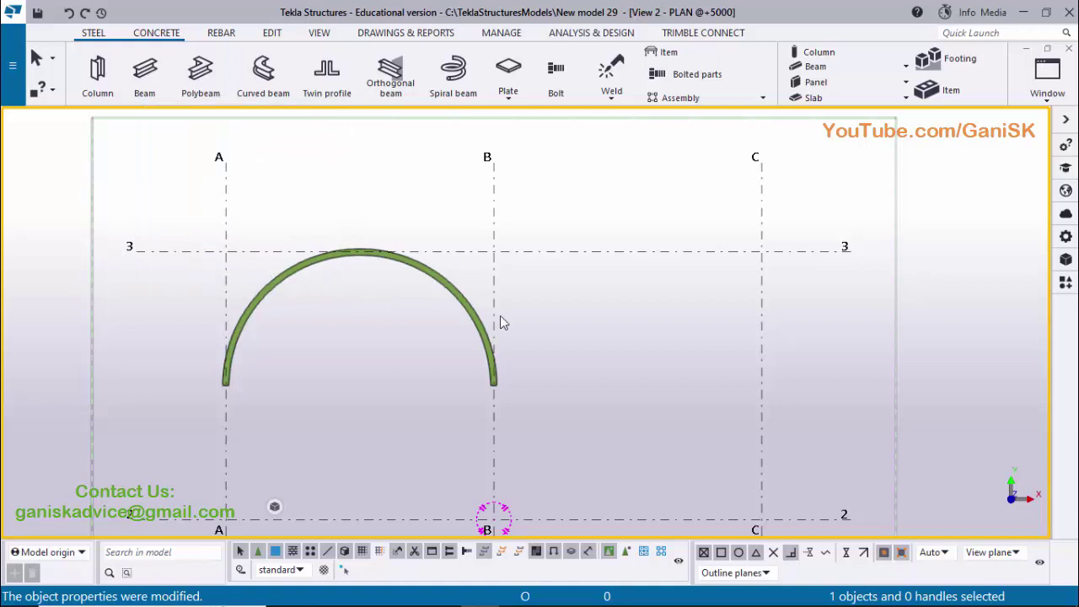
{"action": "left_click", "coordinate": [94, 38]}
{"action": "left_click", "coordinate": [144, 74]}
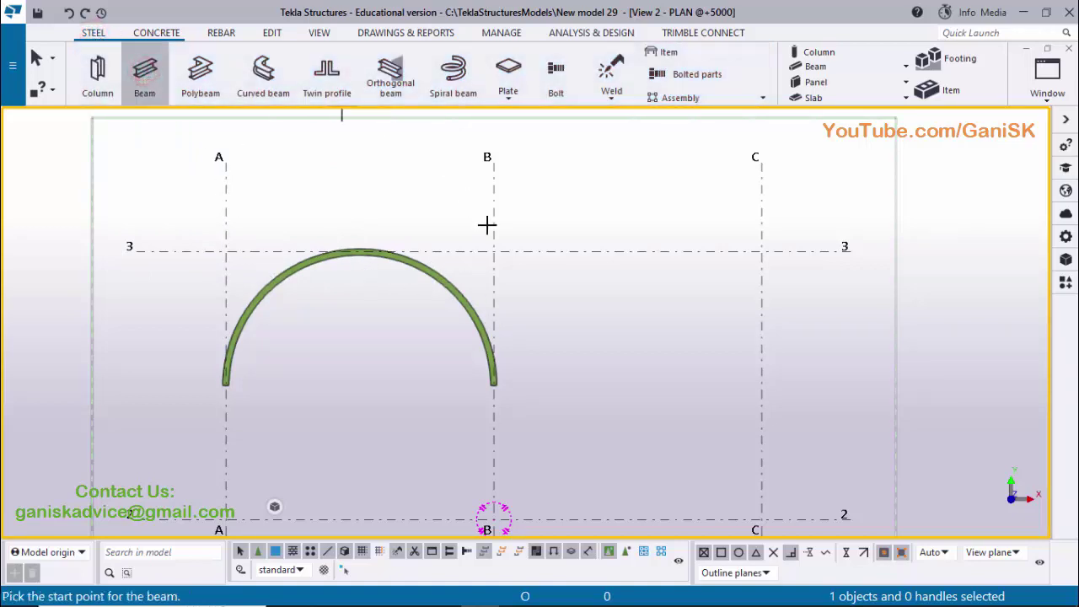
{"action": "left_click", "coordinate": [494, 252]}
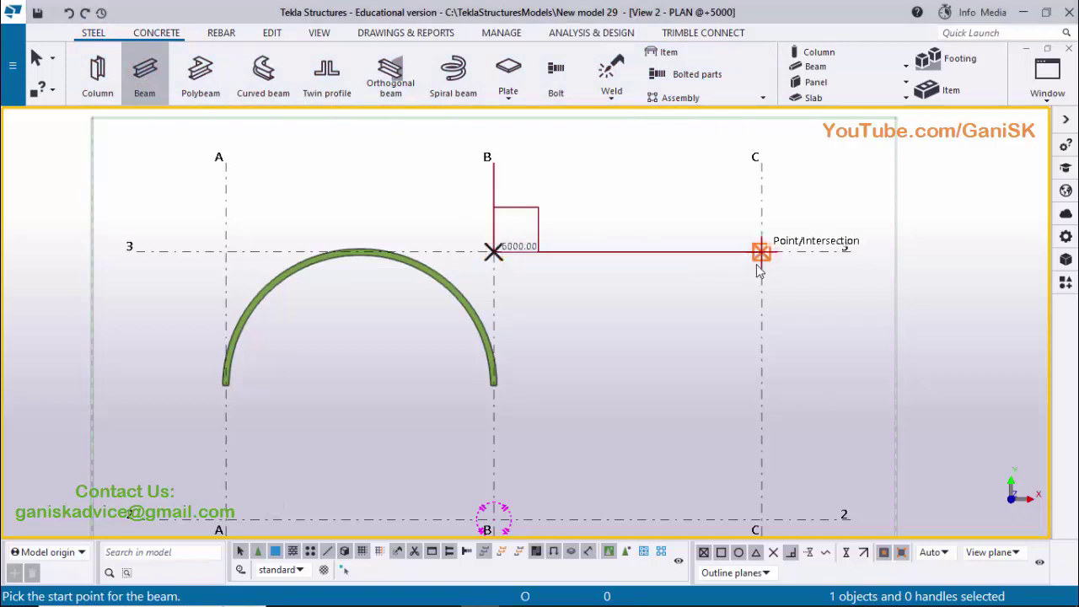
{"action": "left_click", "coordinate": [757, 269]}
{"action": "left_click", "coordinate": [495, 334]}
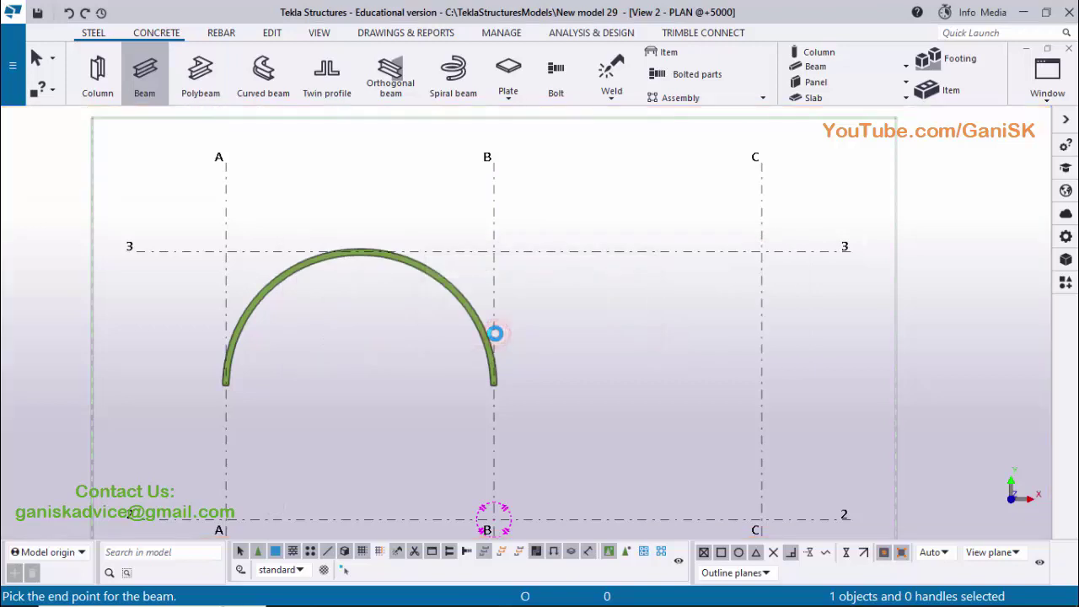
{"action": "middle_click_drag", "start_coordinate": [616, 210], "coordinate": [579, 287]}
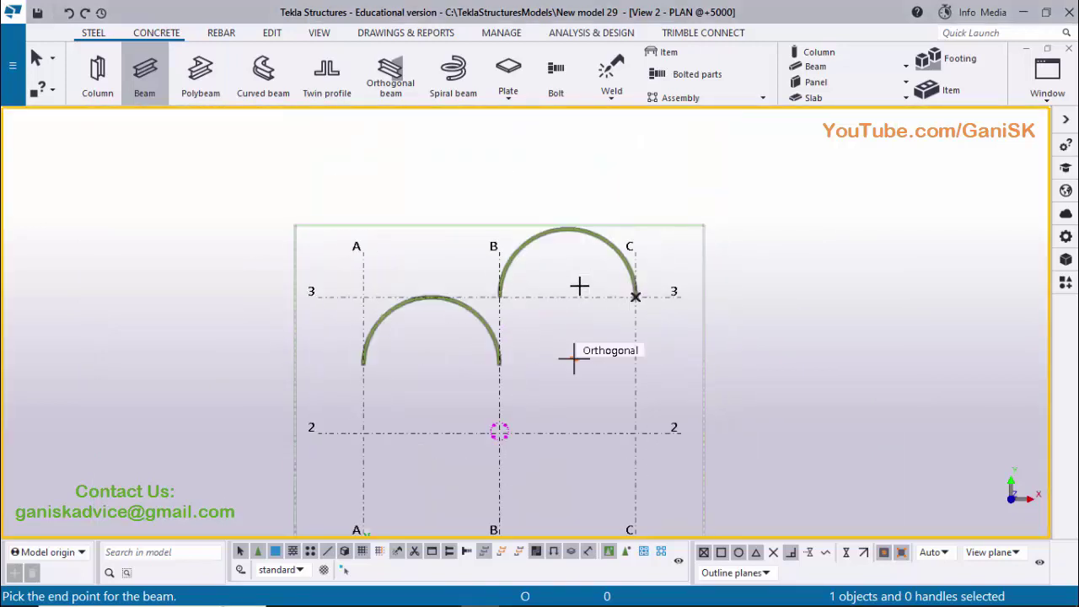
{"action": "scroll", "coordinate": [580, 286], "scroll_direction": "up", "scroll_amount": 1}
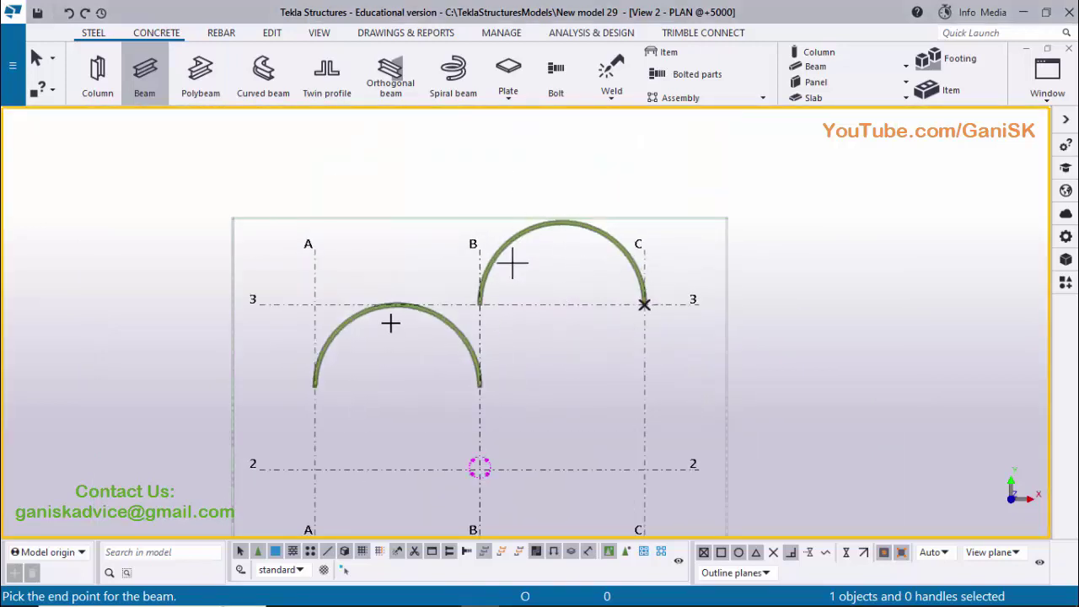
{"action": "right_click", "coordinate": [755, 213]}
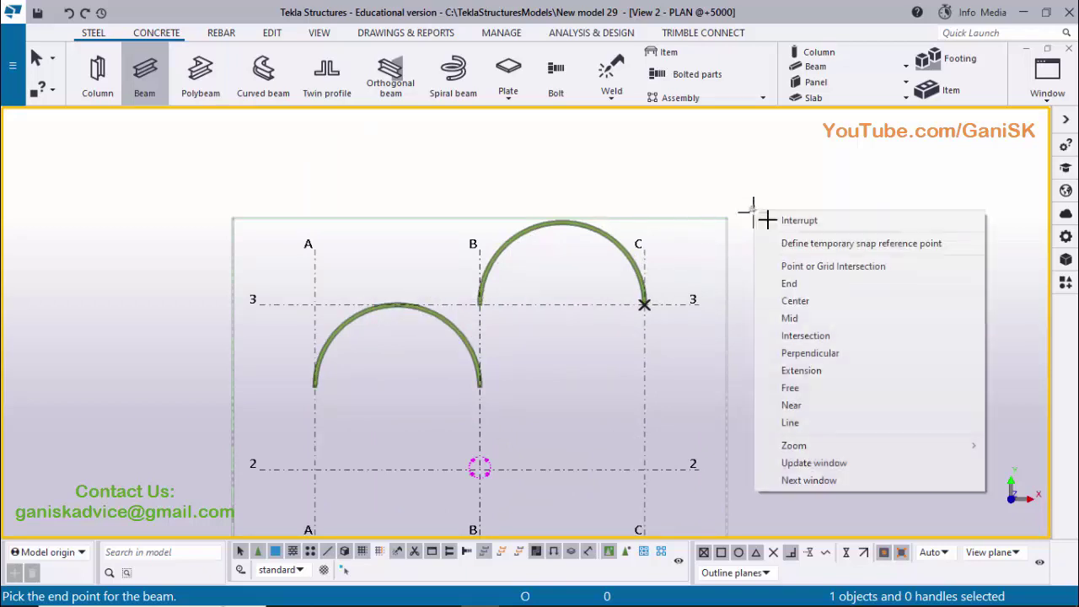
{"action": "left_click", "coordinate": [769, 221]}
Straighten the beam between grids B and C by setting its curved beam radius to 0 and number of segments to 1
{"action": "scroll", "coordinate": [514, 268], "scroll_direction": "up", "scroll_amount": 2}
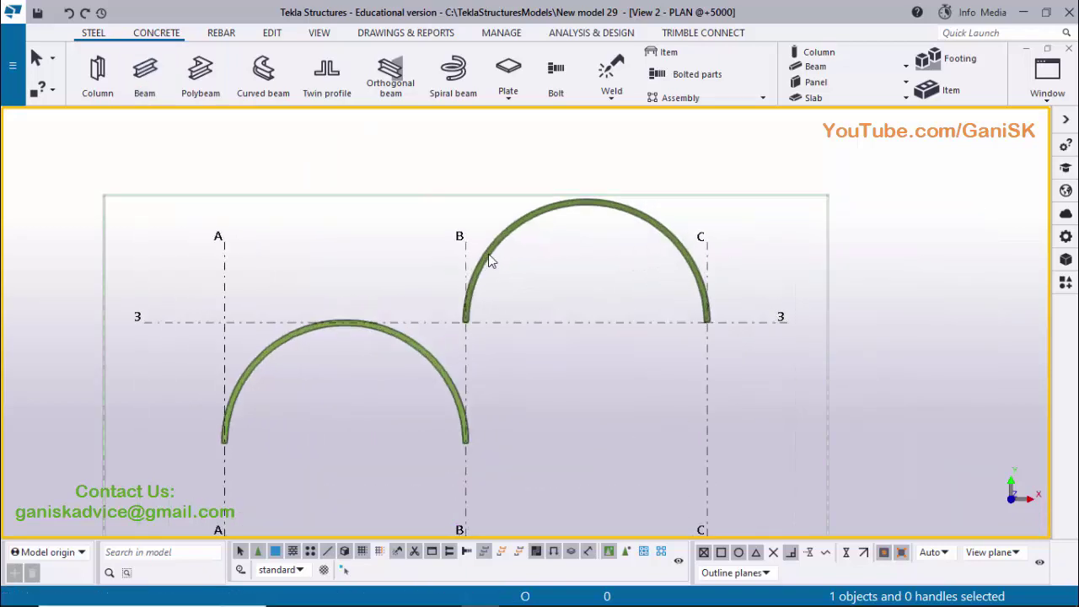
{"action": "double_click", "coordinate": [498, 249]}
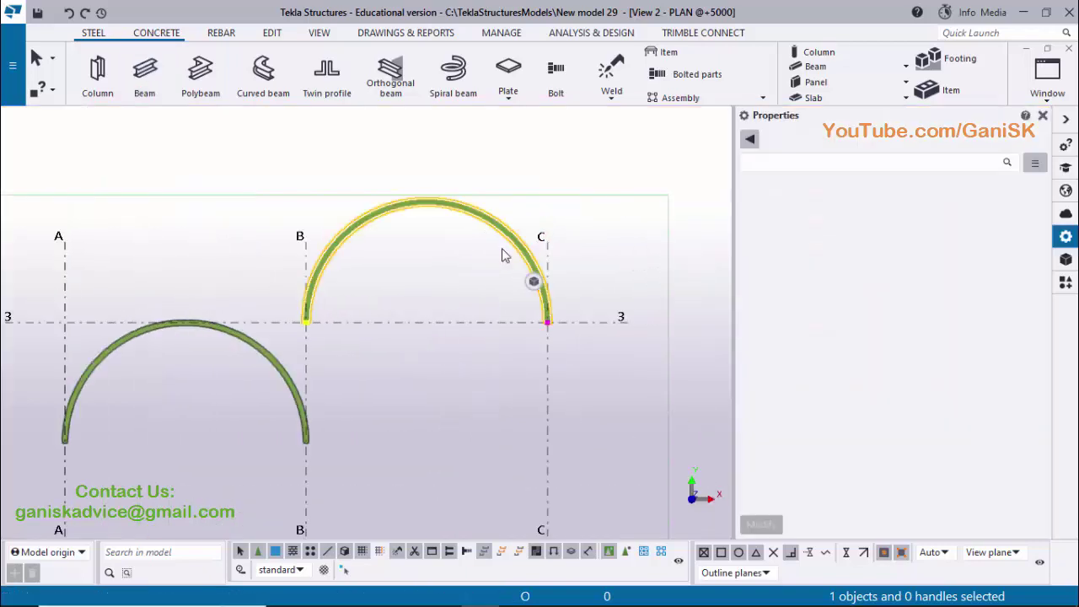
{"action": "scroll", "coordinate": [864, 252], "scroll_direction": "up", "scroll_amount": 5}
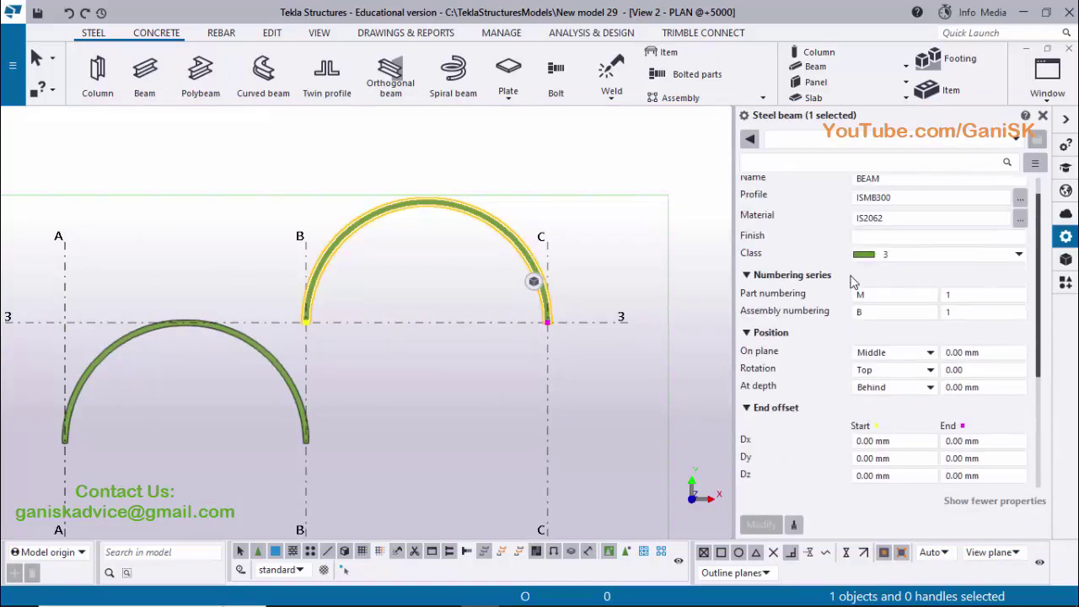
{"action": "scroll", "coordinate": [846, 316], "scroll_direction": "down", "scroll_amount": 5}
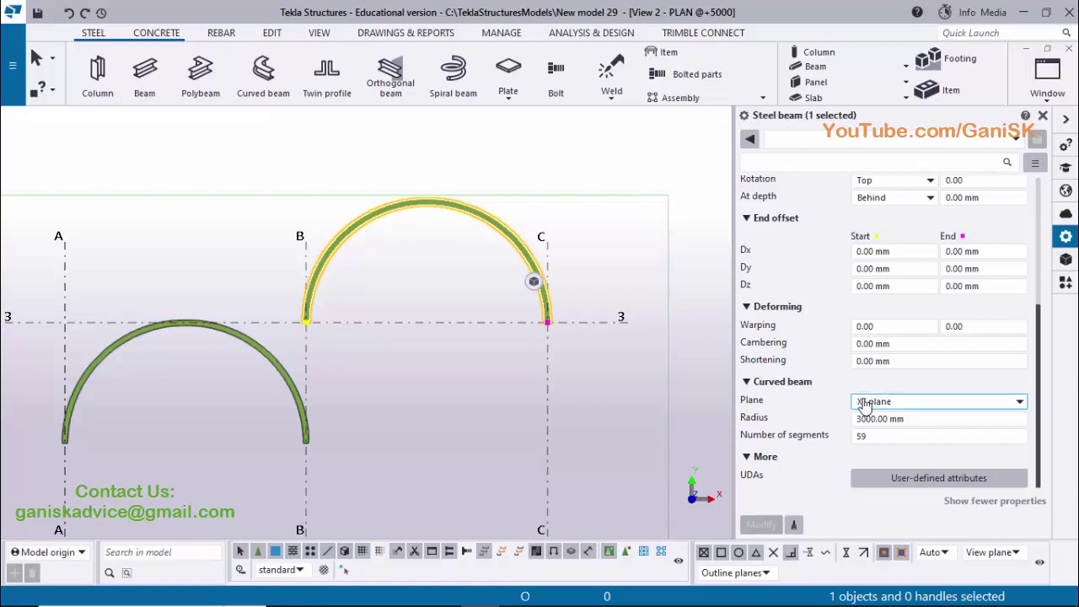
{"action": "left_click_drag", "start_coordinate": [926, 418], "coordinate": [813, 428]}
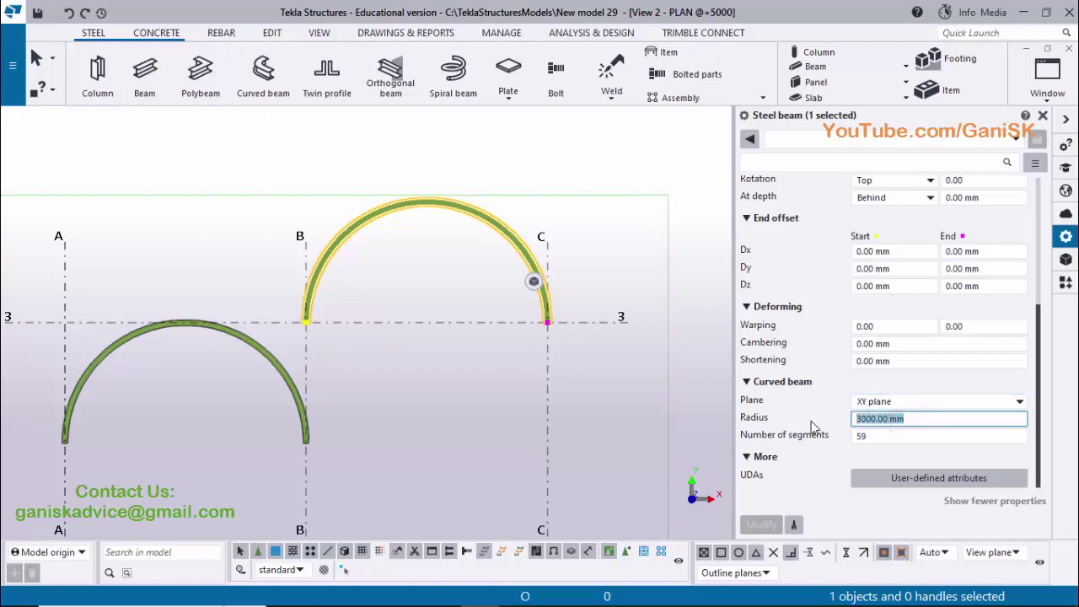
{"action": "type", "text": "0"}
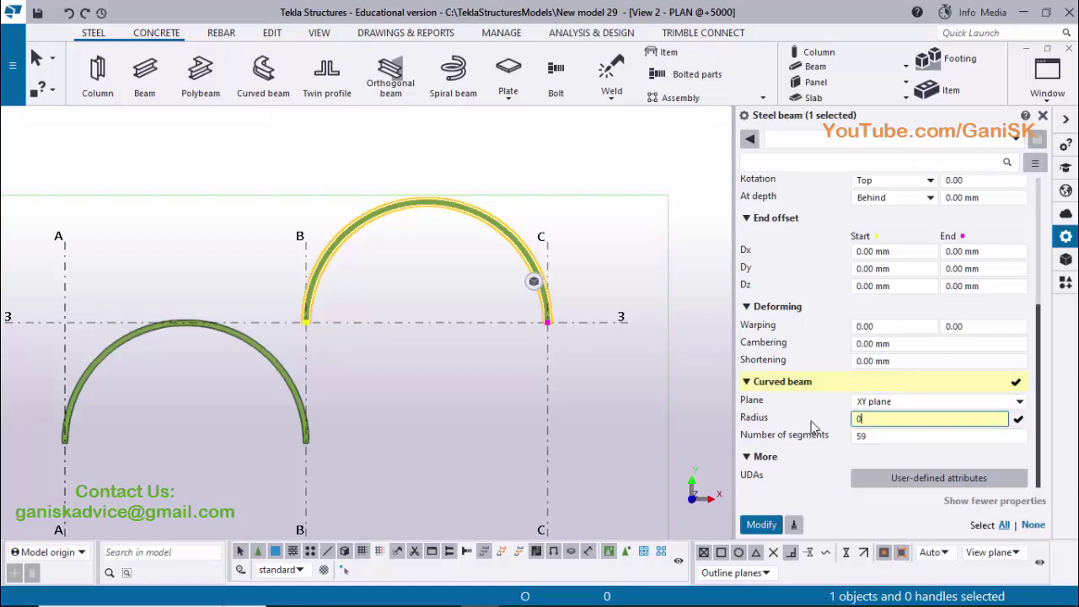
{"action": "left_click_drag", "start_coordinate": [881, 435], "coordinate": [835, 449]}
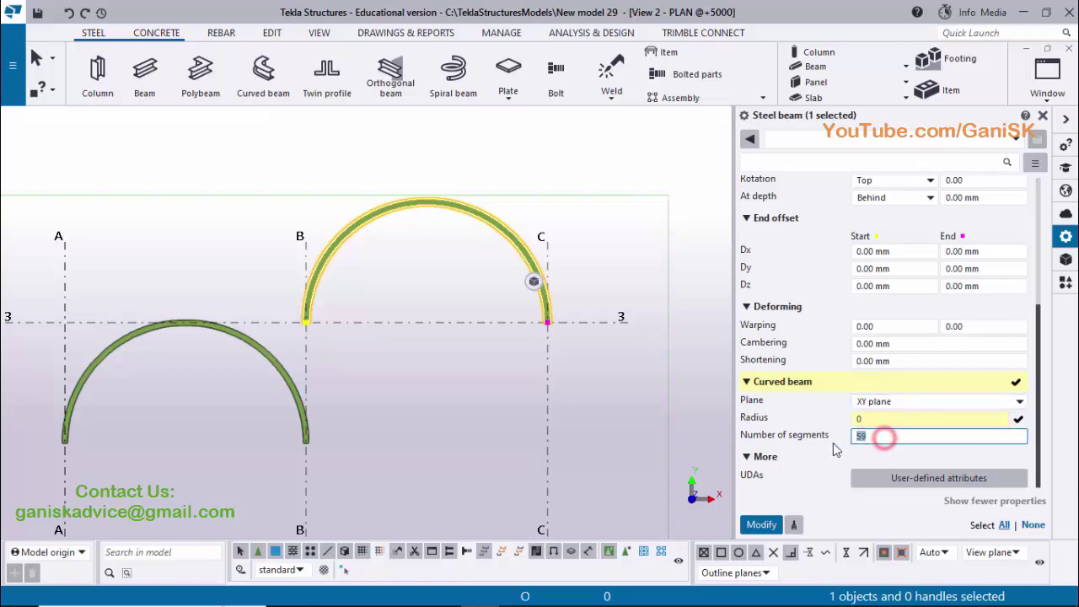
{"action": "type", "text": "1"}
{"action": "left_click", "coordinate": [773, 519]}
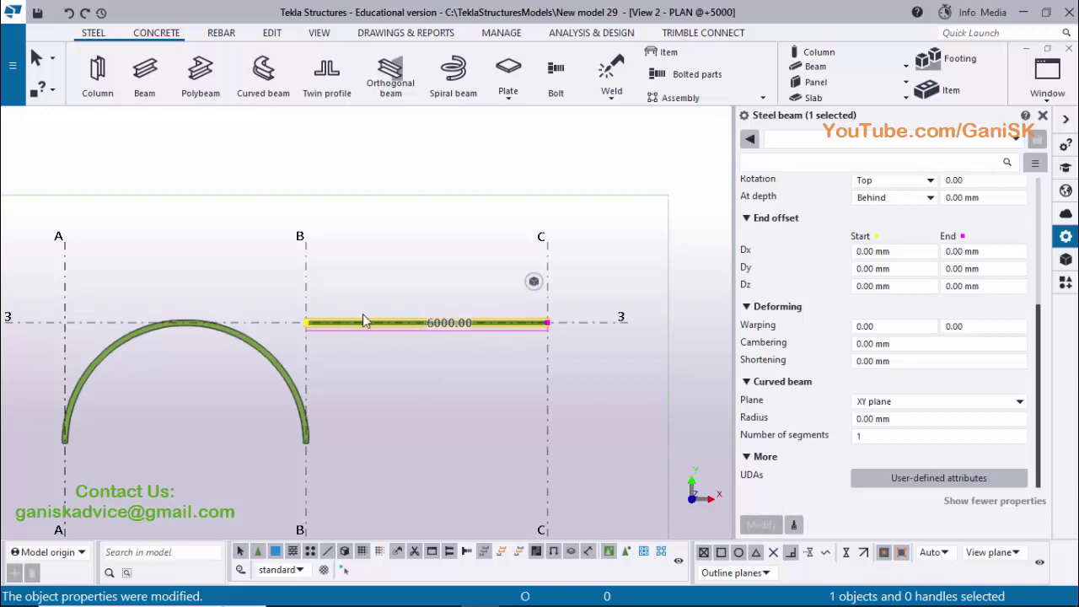
{"action": "left_click", "coordinate": [1043, 117]}
{"action": "left_click", "coordinate": [633, 400]}
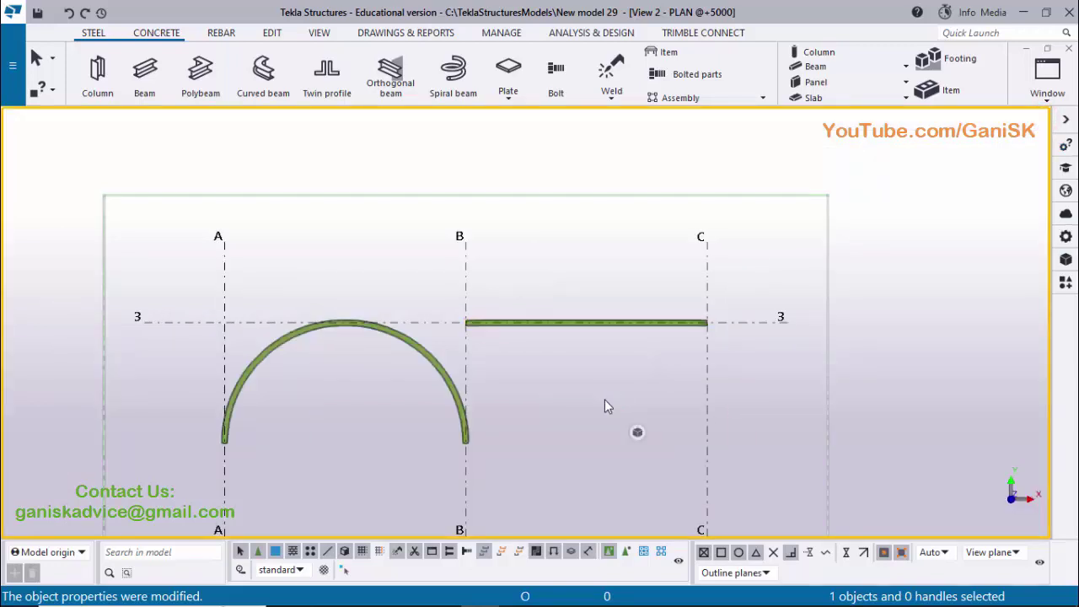
Model a curved beam from grid A's midpoint between grids 1 and 2, through grid 2 midway between A and B, to grid B's corresponding midpoint
{"action": "scroll", "coordinate": [602, 410], "scroll_direction": "down", "scroll_amount": 1}
{"action": "middle_click_drag", "start_coordinate": [602, 410], "coordinate": [568, 325]}
{"action": "left_click", "coordinate": [263, 71]}
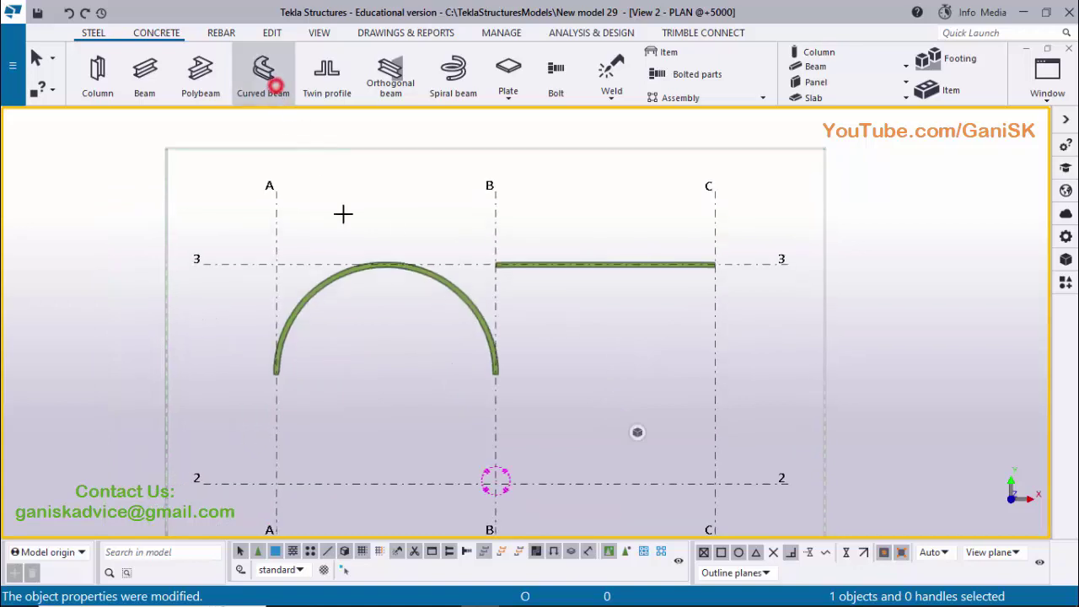
{"action": "middle_click_drag", "start_coordinate": [558, 456], "coordinate": [566, 281]}
{"action": "middle_click_drag", "start_coordinate": [547, 453], "coordinate": [564, 385]}
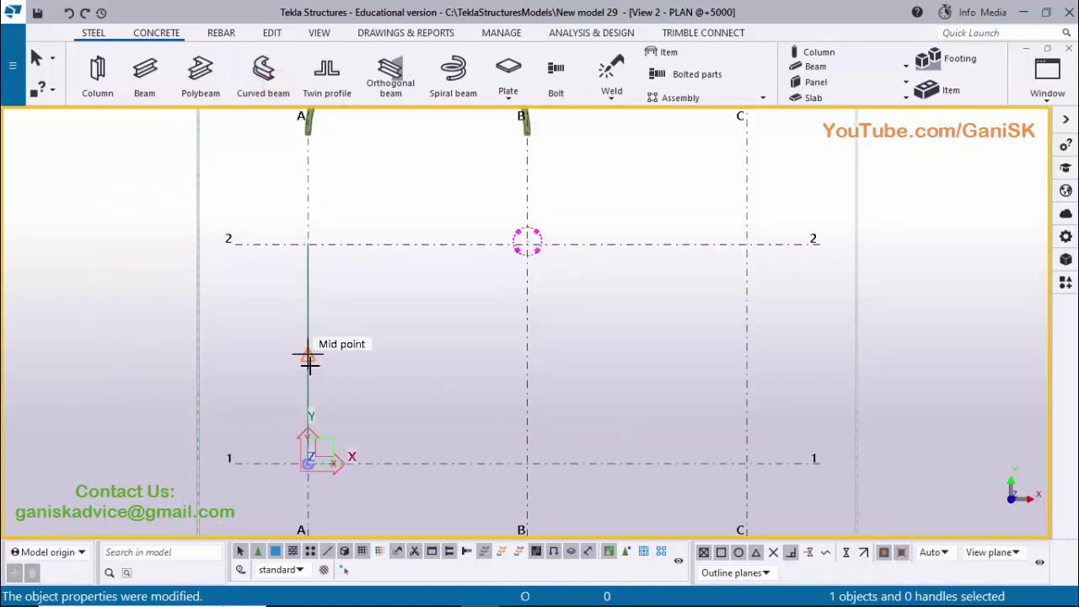
{"action": "left_click", "coordinate": [308, 356]}
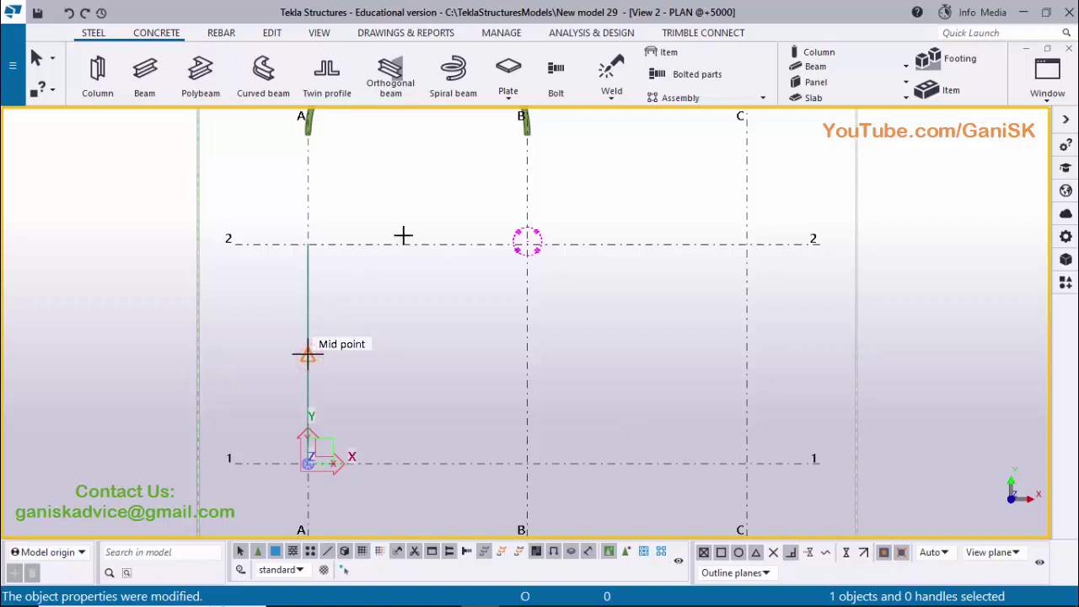
{"action": "left_click", "coordinate": [475, 279]}
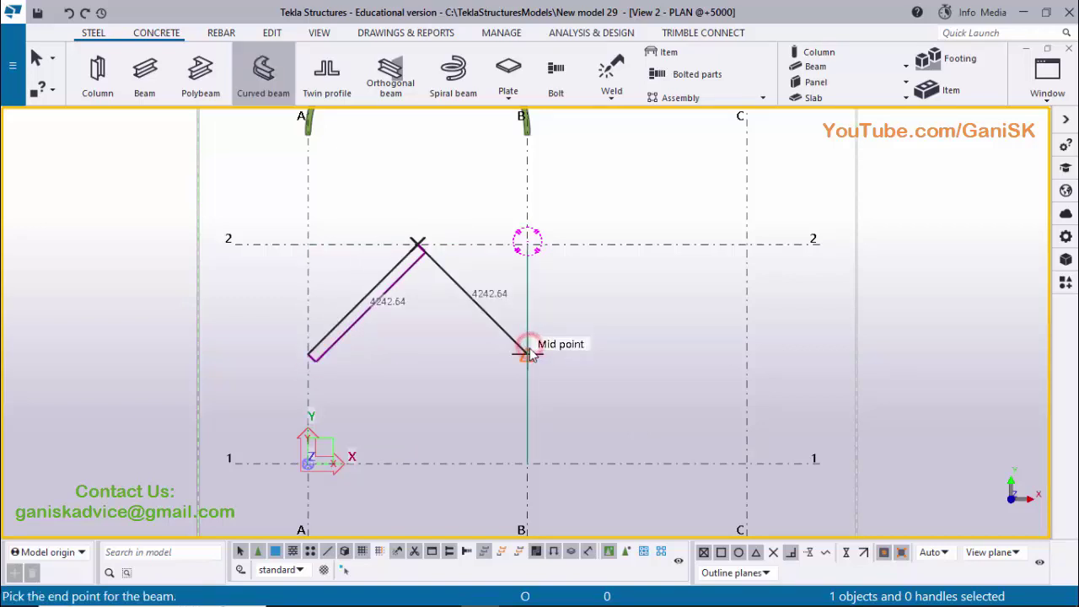
{"action": "left_click", "coordinate": [528, 353]}
{"action": "right_click", "coordinate": [597, 181]}
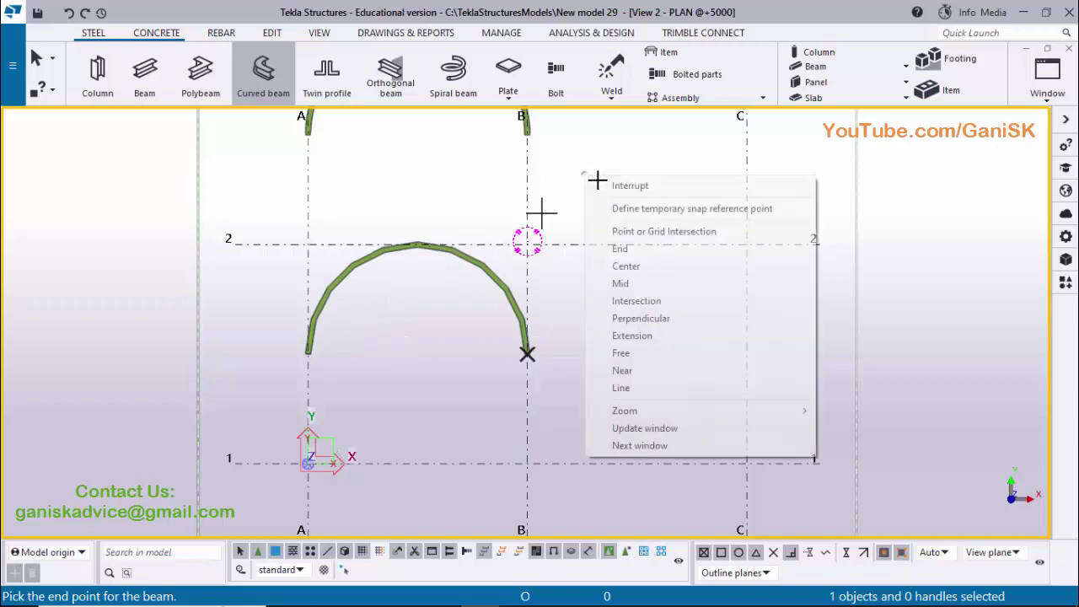
{"action": "left_click", "coordinate": [597, 185]}
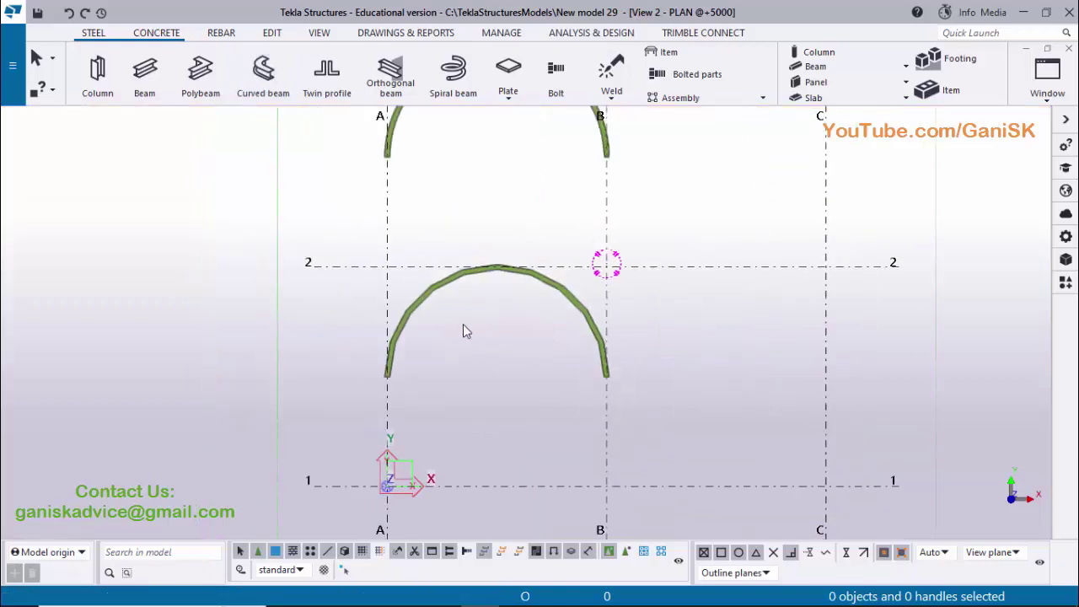
Set the number of segments of the new curved beam between grids 1 and 2 to 59
{"action": "scroll", "coordinate": [566, 309], "scroll_direction": "up", "scroll_amount": 1}
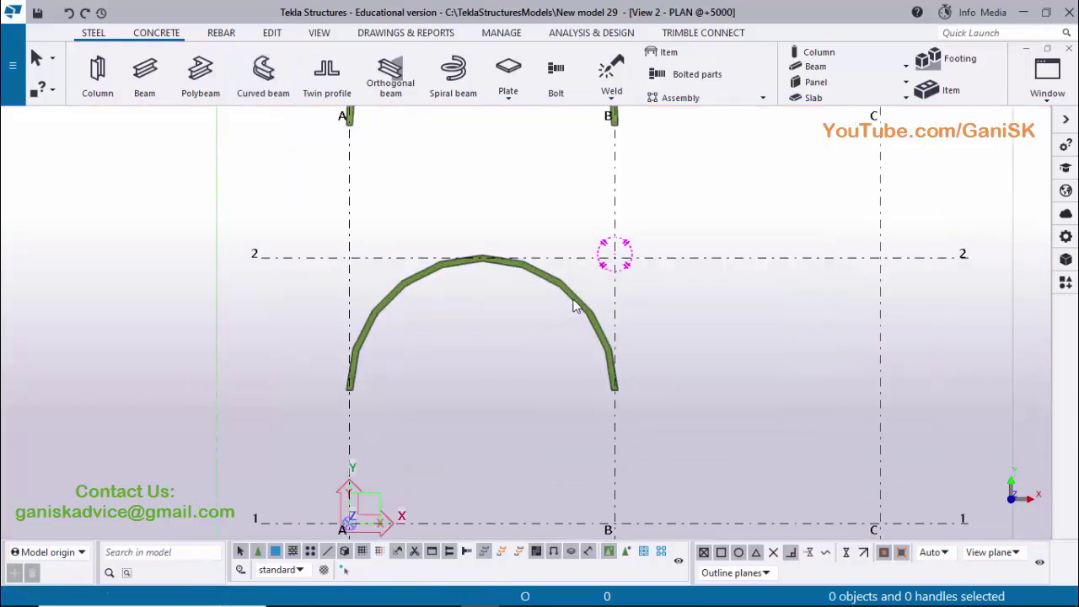
{"action": "double_click", "coordinate": [574, 302]}
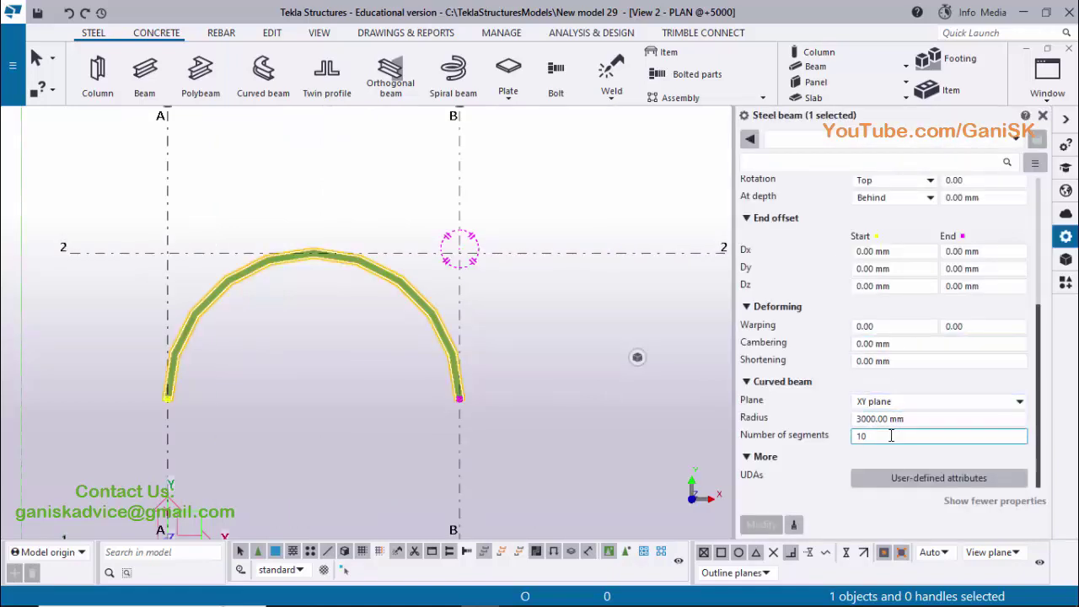
{"action": "double_click", "coordinate": [889, 435]}
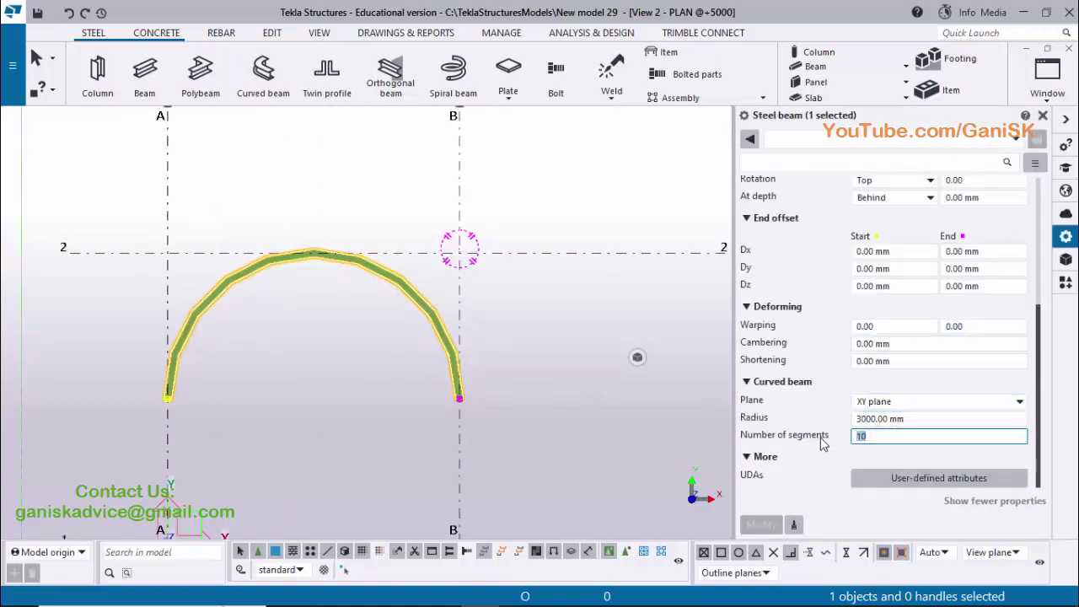
{"action": "type", "text": "59"}
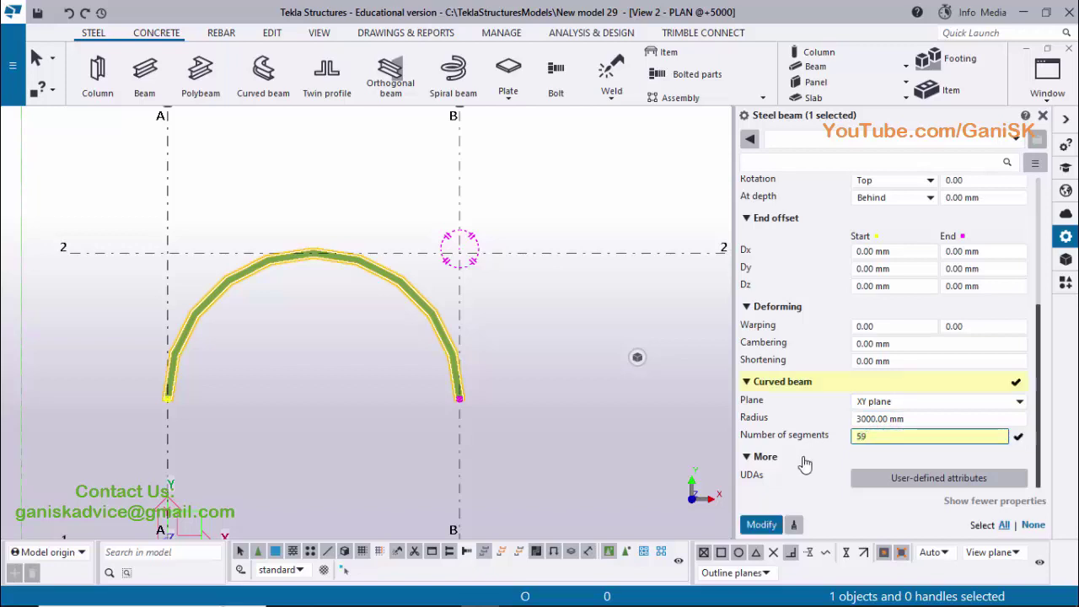
{"action": "left_click", "coordinate": [762, 525]}
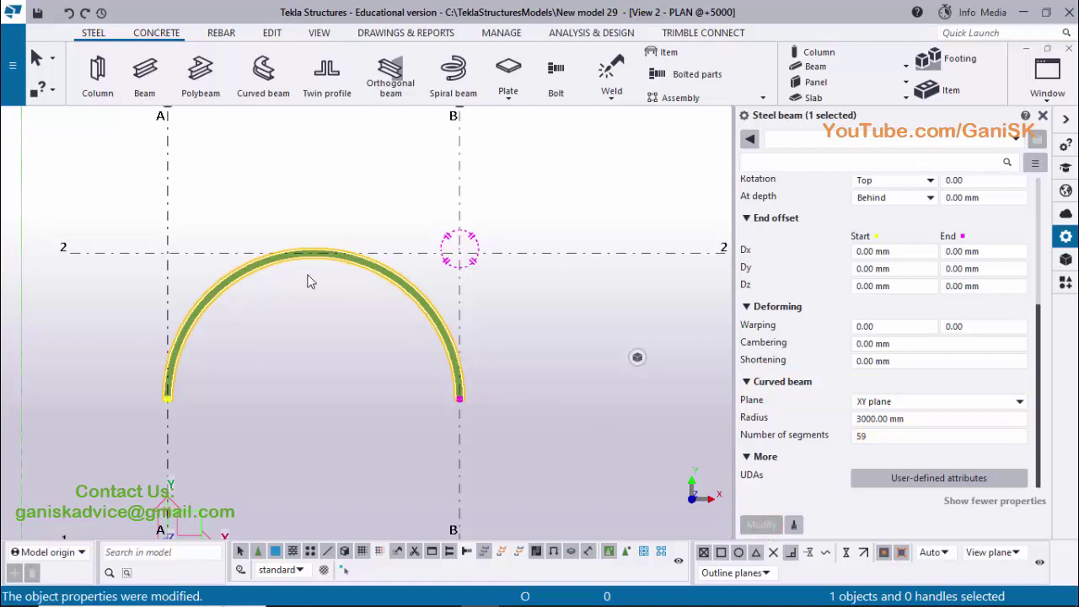
Set the radius of the curved beam between grids 1 and 2 to 4000 mm and close its properties
{"action": "left_click", "coordinate": [891, 417]}
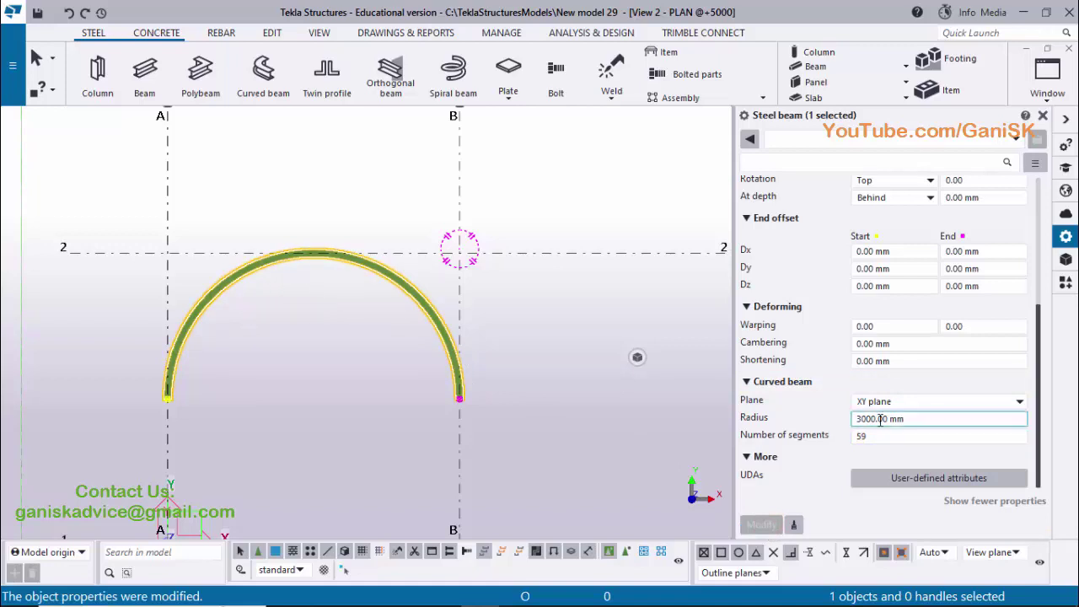
{"action": "triple_click", "coordinate": [919, 416]}
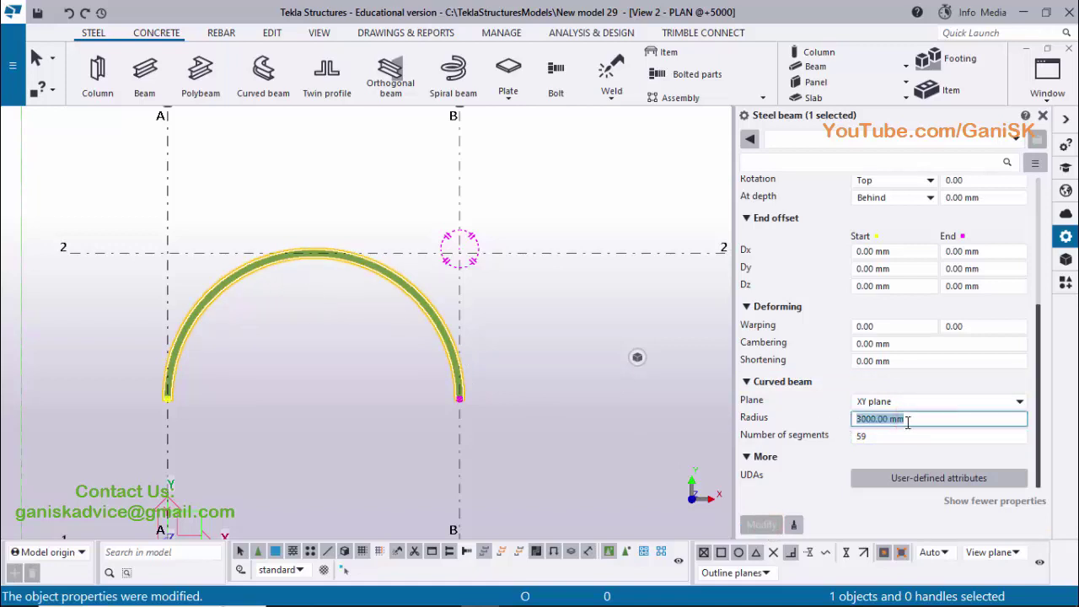
{"action": "type", "text": "4000"}
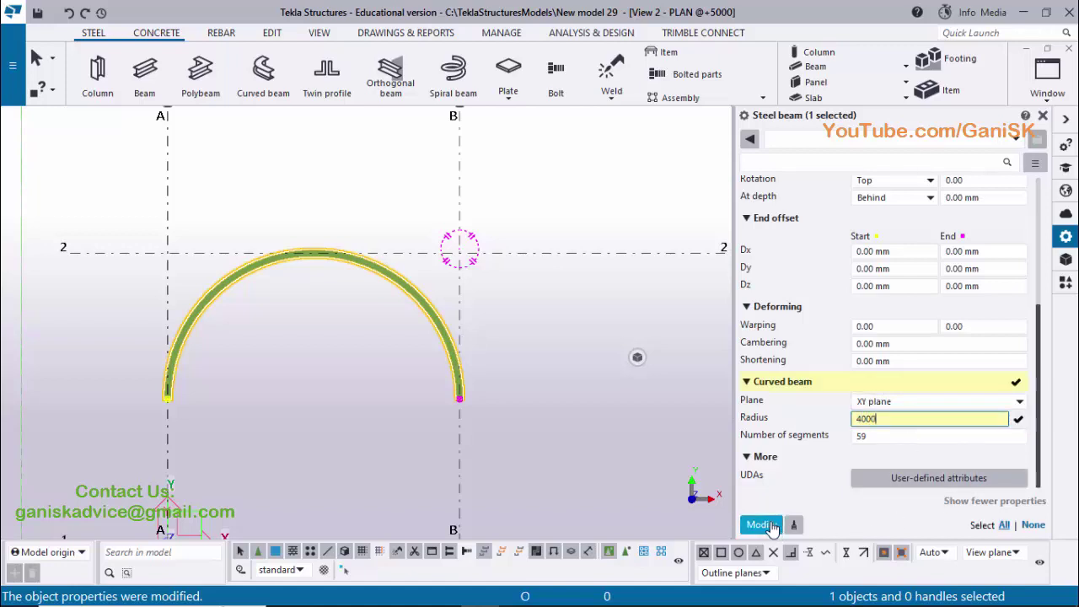
{"action": "left_click", "coordinate": [761, 524]}
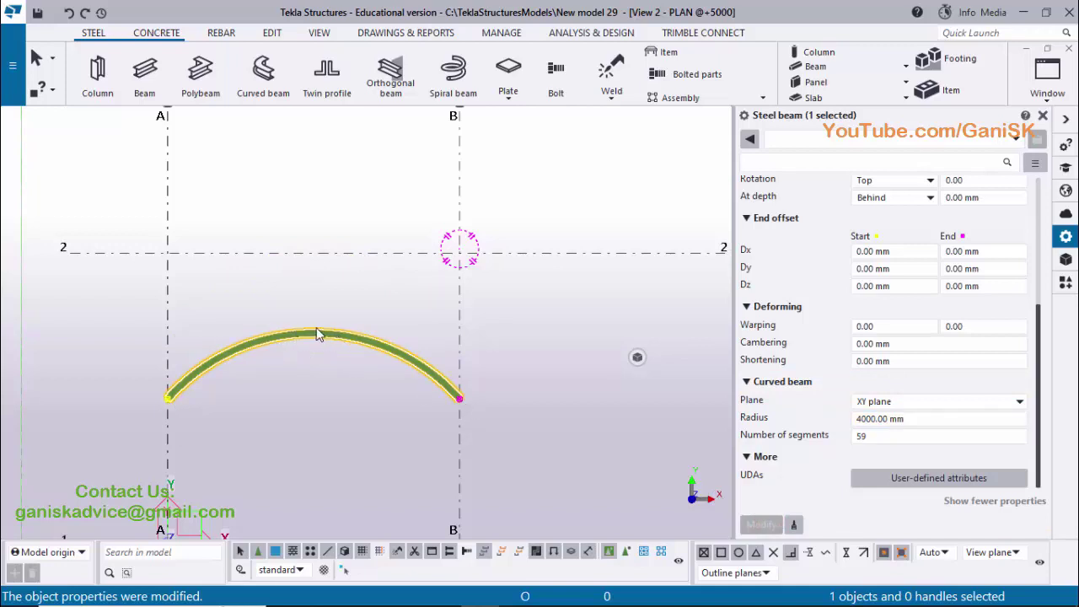
{"action": "left_click", "coordinate": [911, 417]}
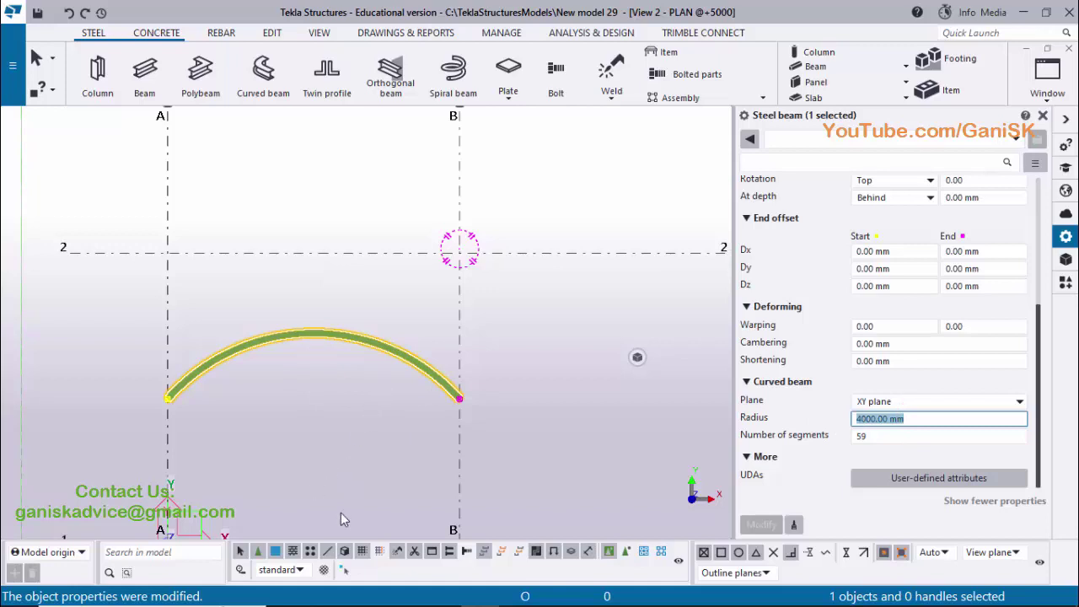
{"action": "left_click", "coordinate": [857, 418]}
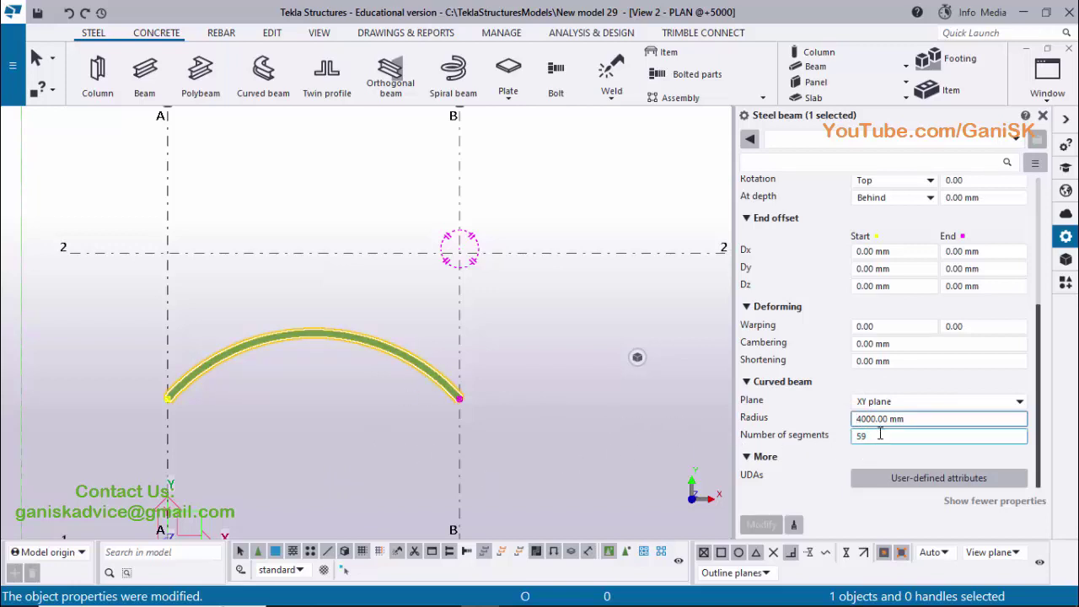
{"action": "left_click", "coordinate": [1043, 116]}
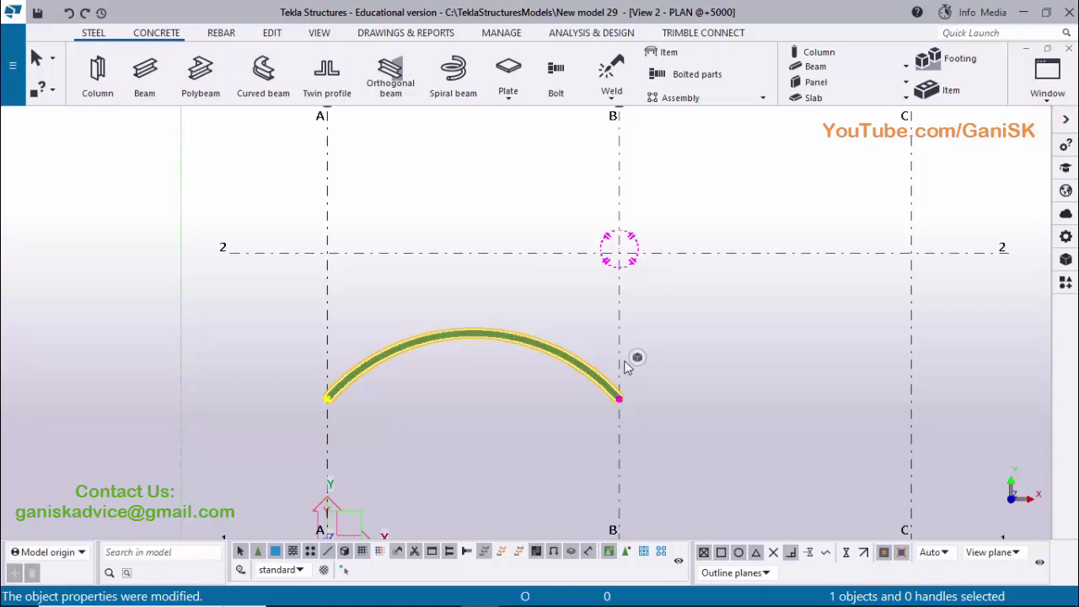
Model a steel beam along grid 1 from its intersection with grid A to grid B using the Beam command
{"action": "scroll", "coordinate": [628, 365], "scroll_direction": "down", "scroll_amount": 2}
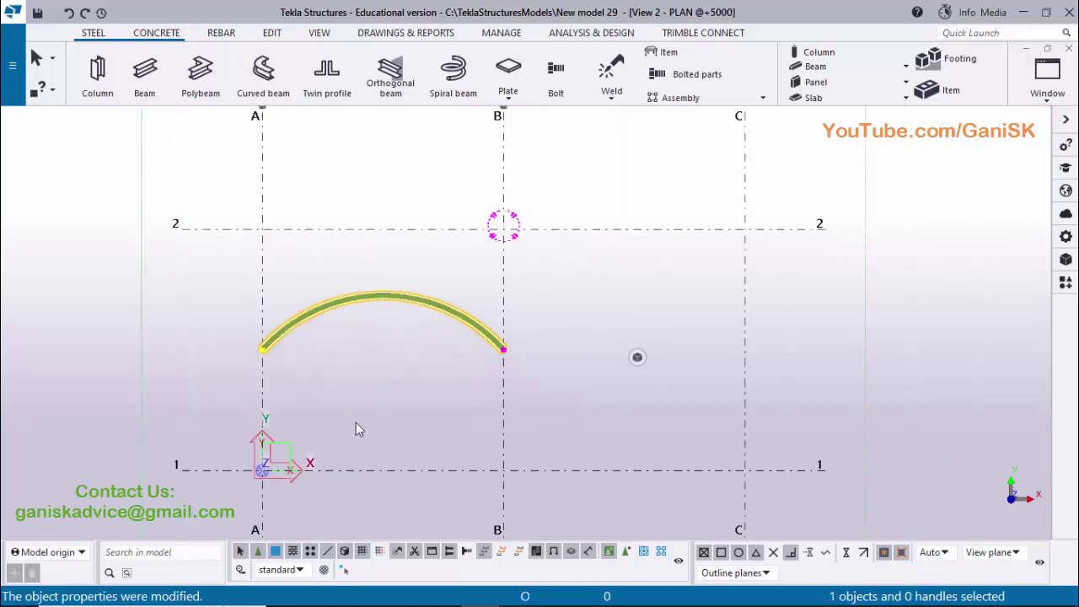
{"action": "left_click", "coordinate": [144, 74]}
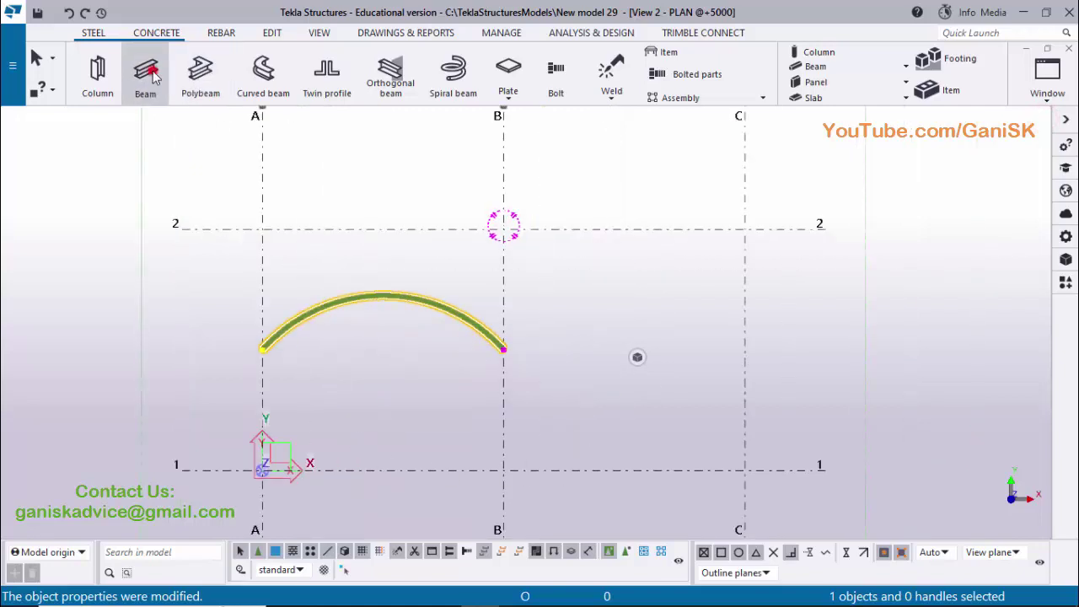
{"action": "left_click", "coordinate": [263, 468]}
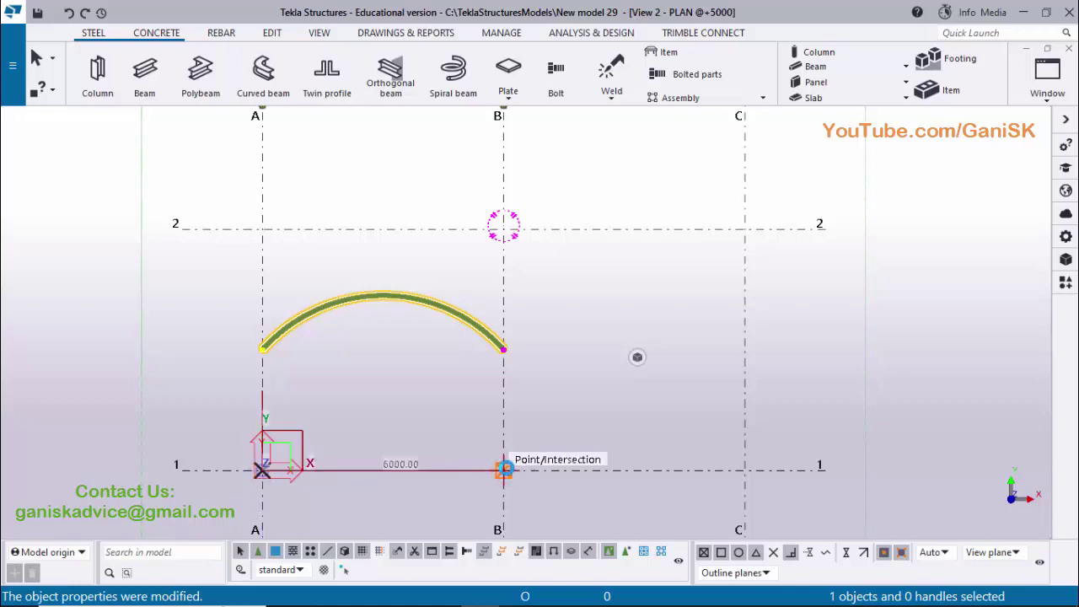
{"action": "left_click", "coordinate": [504, 467]}
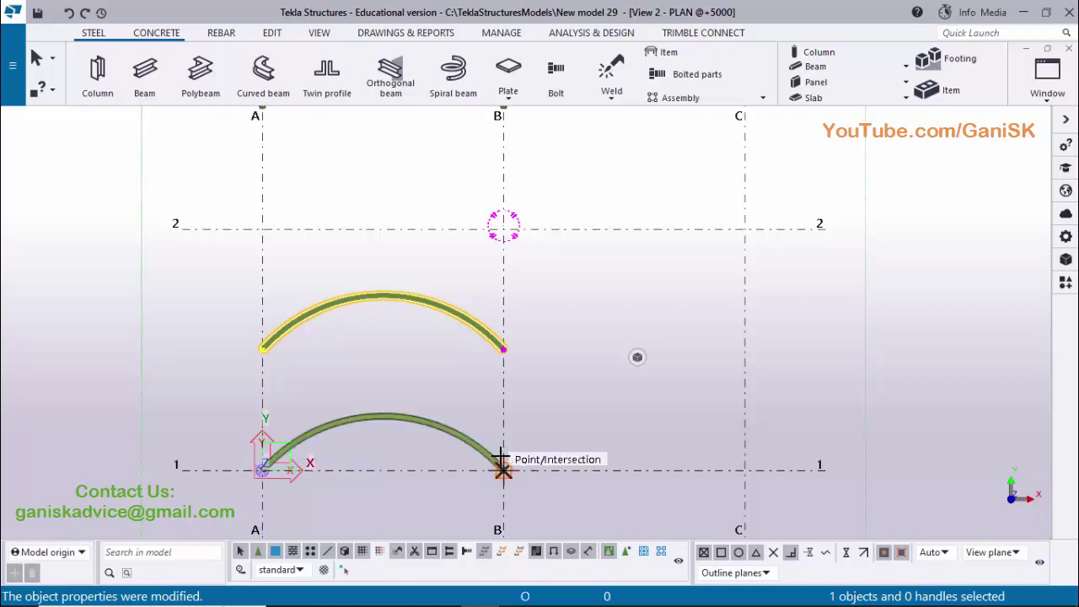
{"action": "right_click", "coordinate": [573, 277]}
{"action": "left_click", "coordinate": [598, 289]}
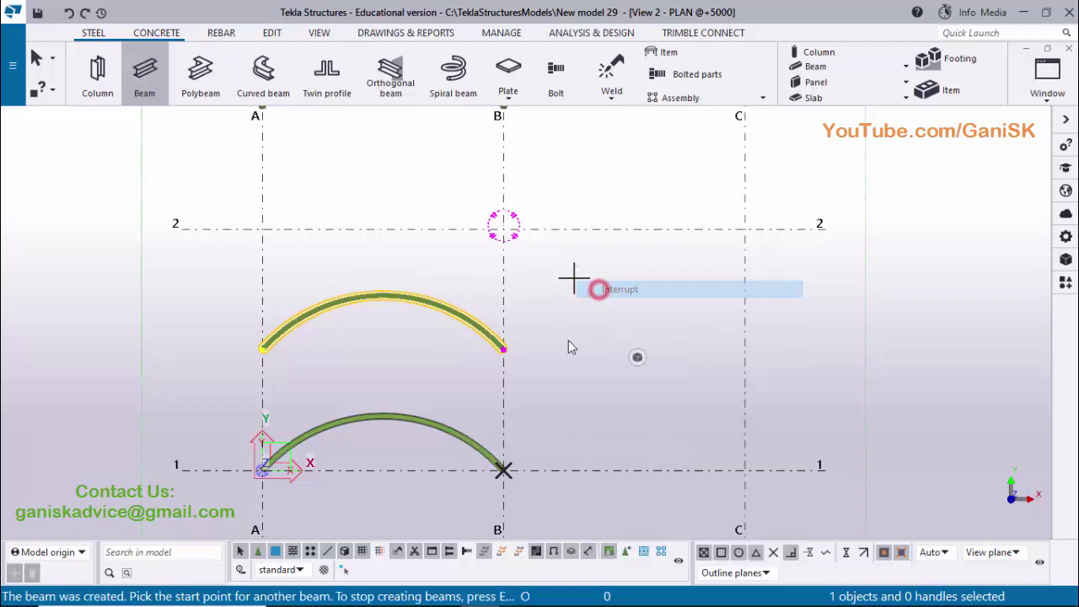
Straighten the beam on grid 1 by applying the saved Beam properties with radius 0 and 1 segment, and close its properties
{"action": "left_click", "coordinate": [449, 437]}
{"action": "double_click", "coordinate": [456, 445]}
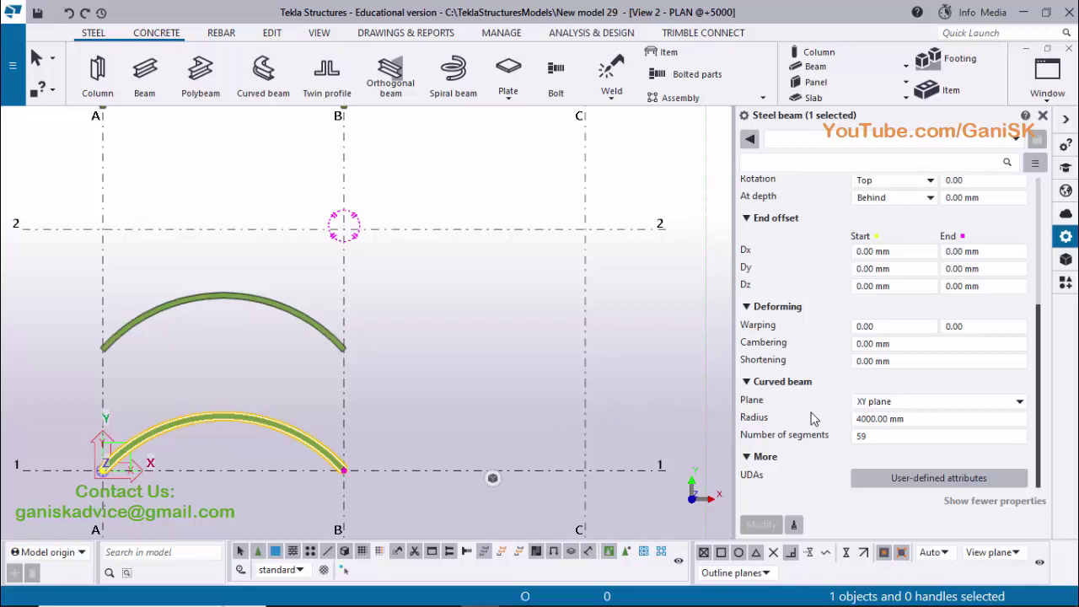
{"action": "left_click", "coordinate": [909, 418]}
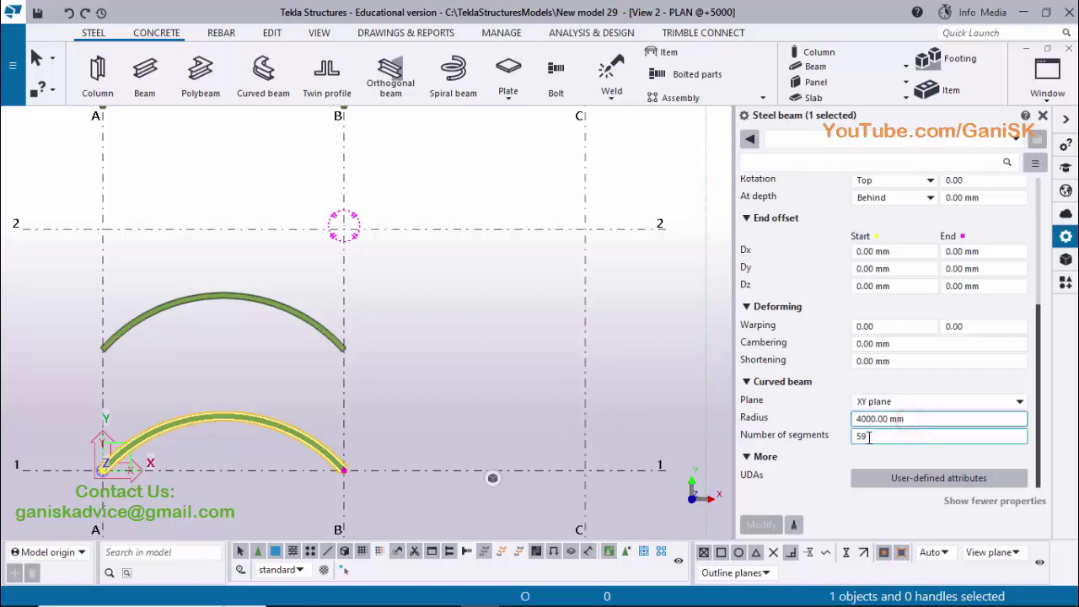
{"action": "left_click", "coordinate": [872, 436]}
{"action": "scroll", "coordinate": [822, 369], "scroll_direction": "up", "scroll_amount": 5}
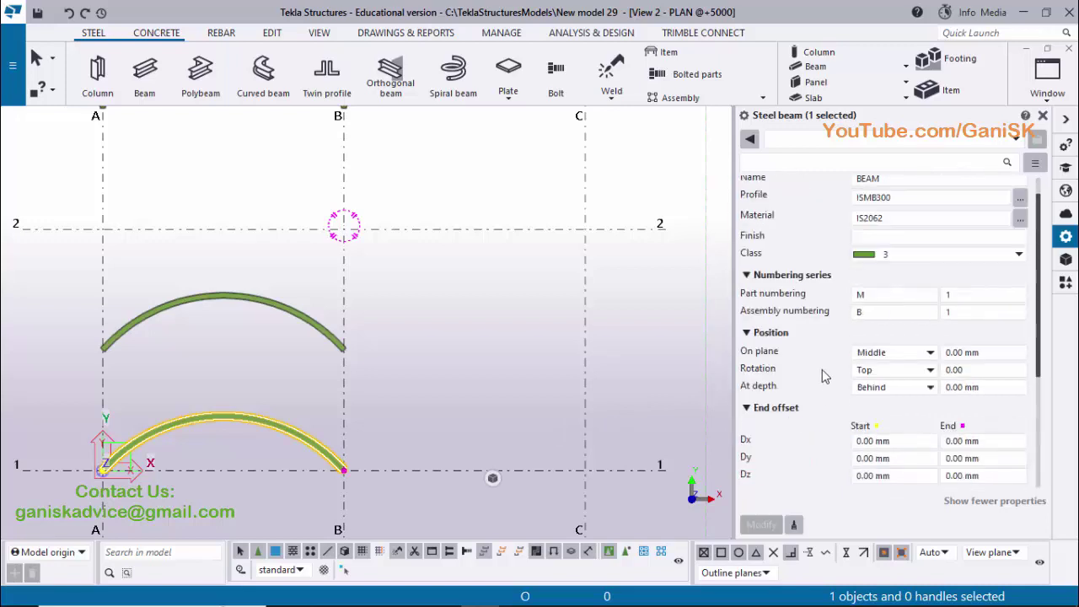
{"action": "left_click", "coordinate": [833, 146]}
{"action": "left_click", "coordinate": [818, 164]}
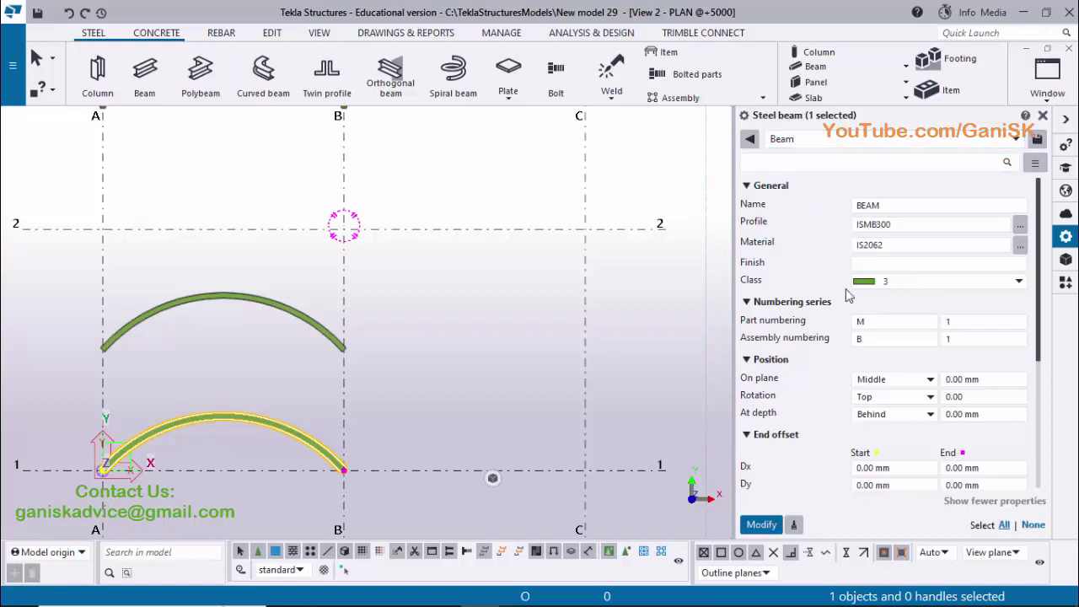
{"action": "scroll", "coordinate": [850, 338], "scroll_direction": "down", "scroll_amount": 5}
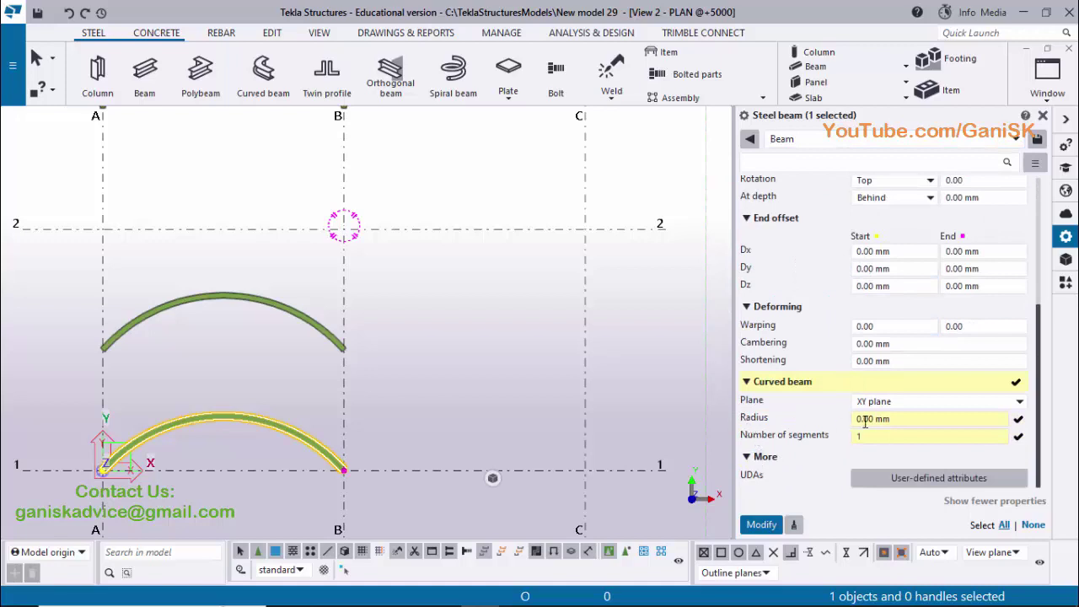
{"action": "left_click", "coordinate": [873, 437]}
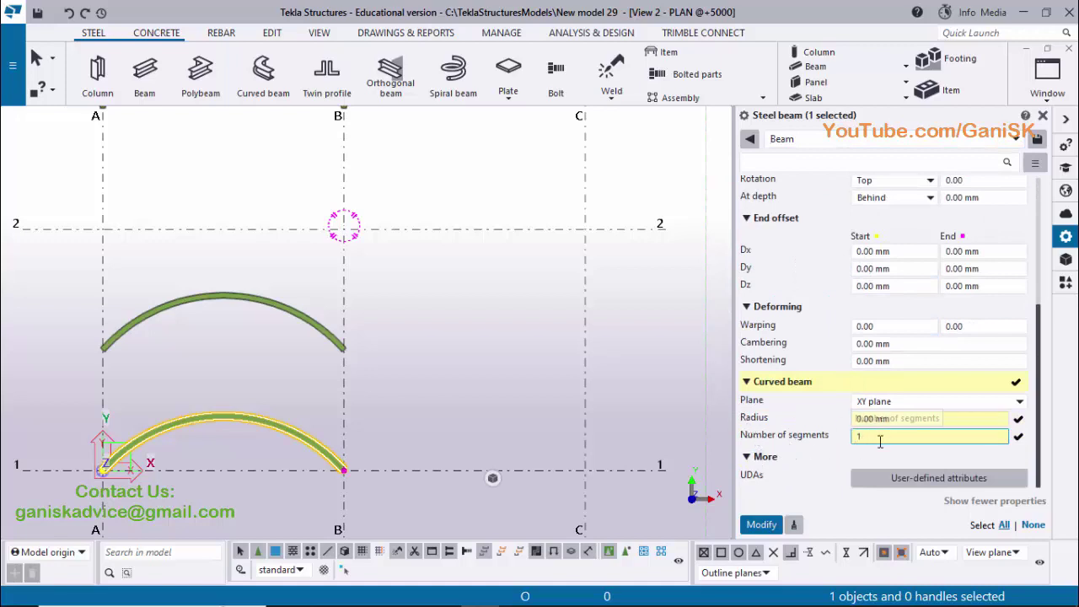
{"action": "scroll", "coordinate": [790, 367], "scroll_direction": "up", "scroll_amount": 5}
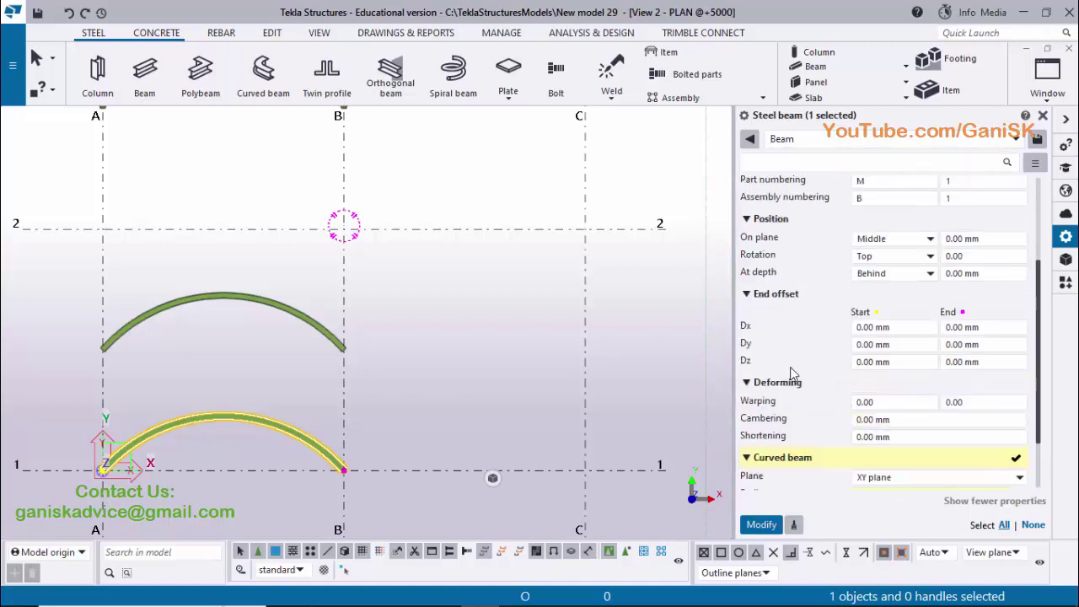
{"action": "left_click", "coordinate": [762, 524]}
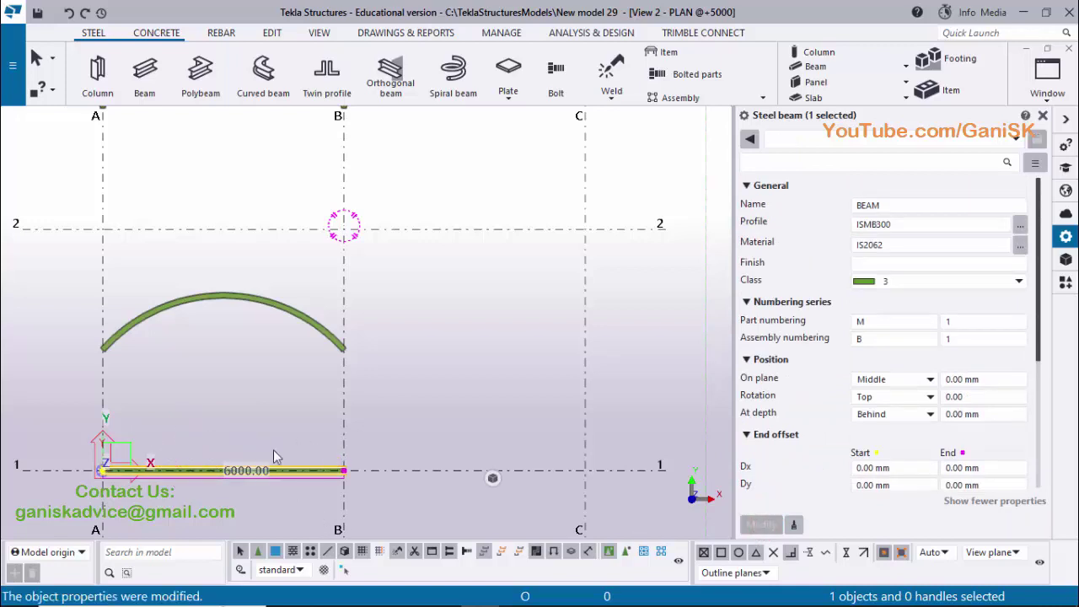
{"action": "left_click", "coordinate": [1044, 117]}
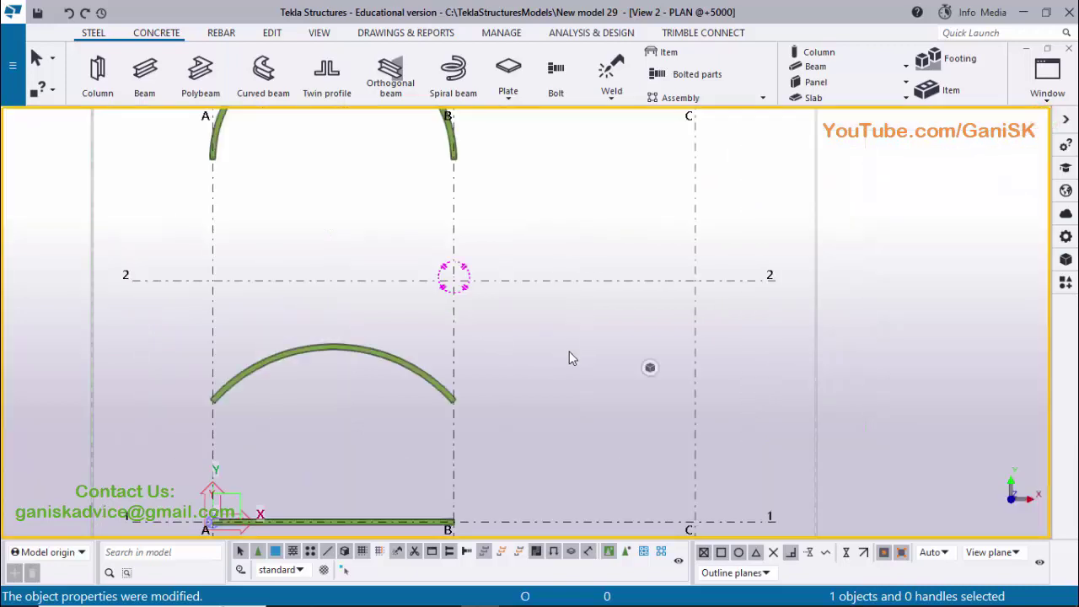
Model a steel beam along grid 2 from its intersection with grid B to grid C using the Beam command
{"action": "middle_click_drag", "start_coordinate": [569, 354], "coordinate": [553, 374]}
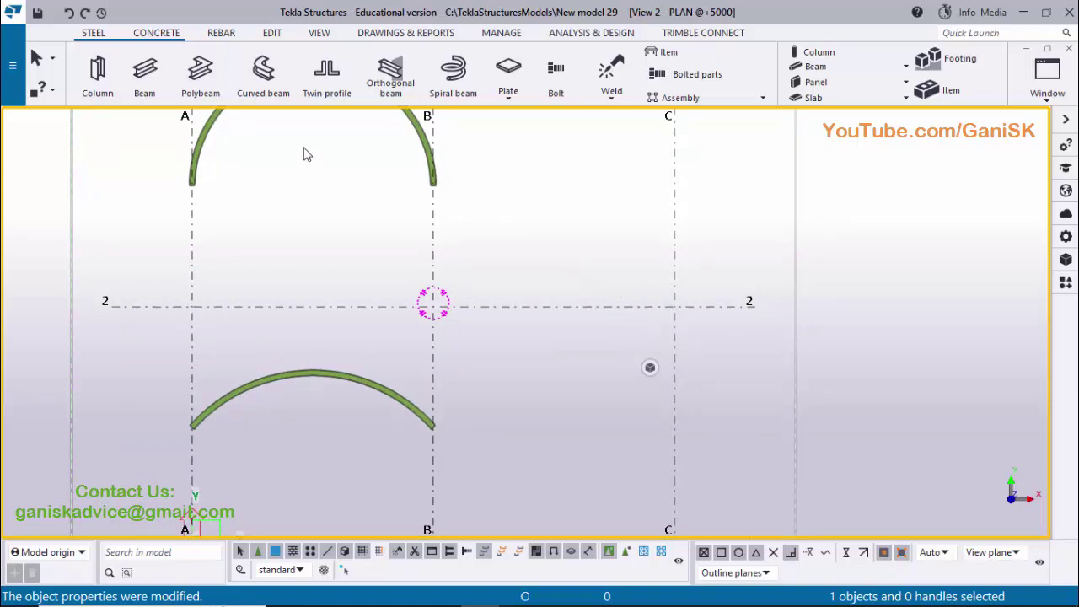
{"action": "left_click", "coordinate": [145, 89]}
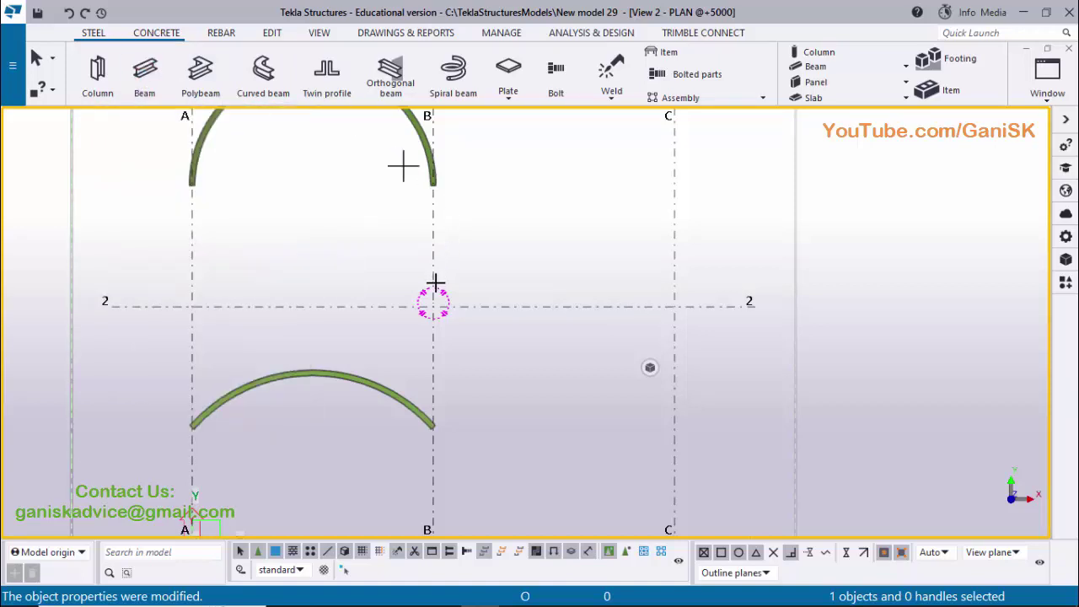
{"action": "left_click", "coordinate": [434, 183]}
{"action": "left_click", "coordinate": [434, 303]}
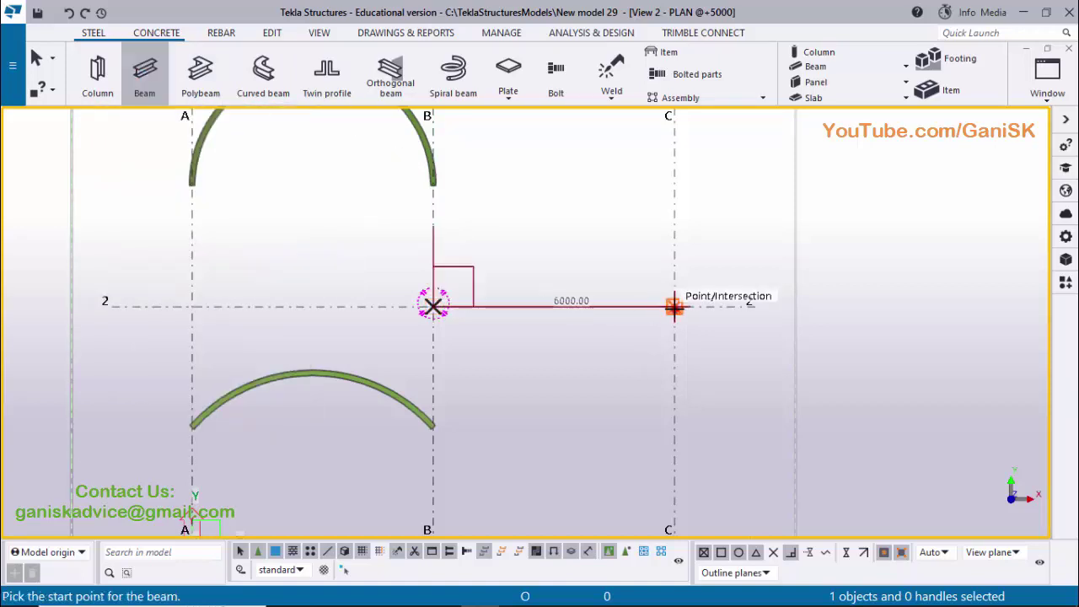
{"action": "left_click", "coordinate": [715, 310]}
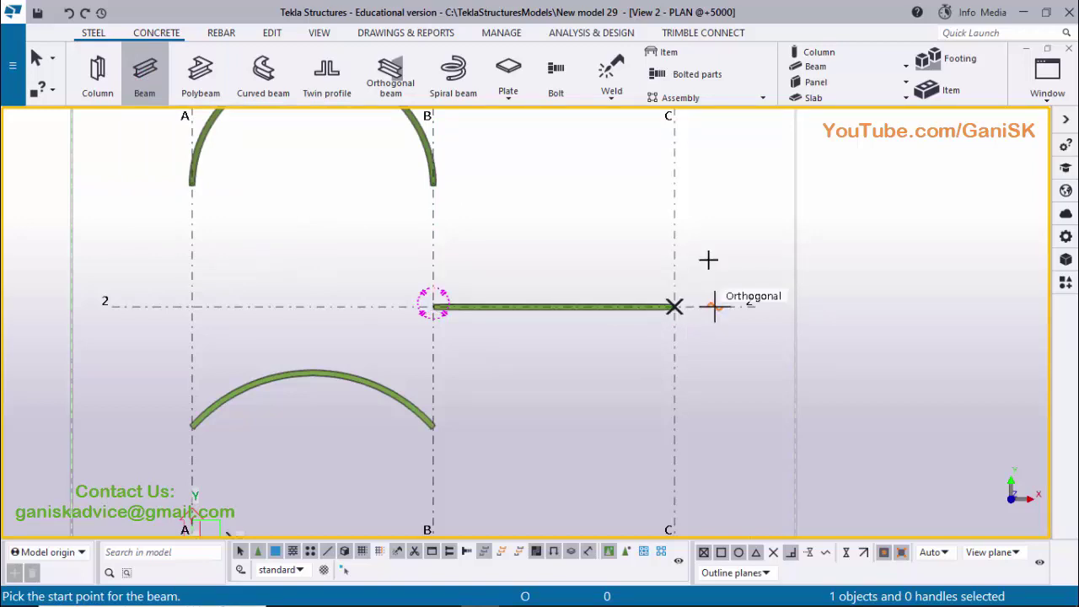
{"action": "right_click", "coordinate": [723, 194]}
{"action": "left_click", "coordinate": [749, 205]}
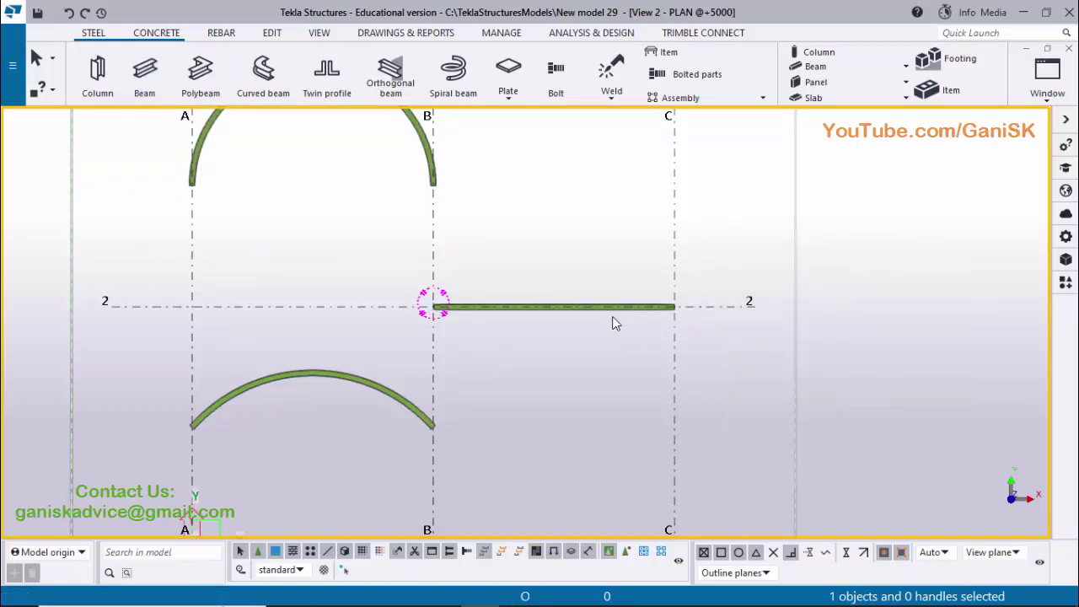
Curve the beam on grid 2 with a radius of 4000 mm and 59 segments, and close its properties
{"action": "double_click", "coordinate": [615, 311]}
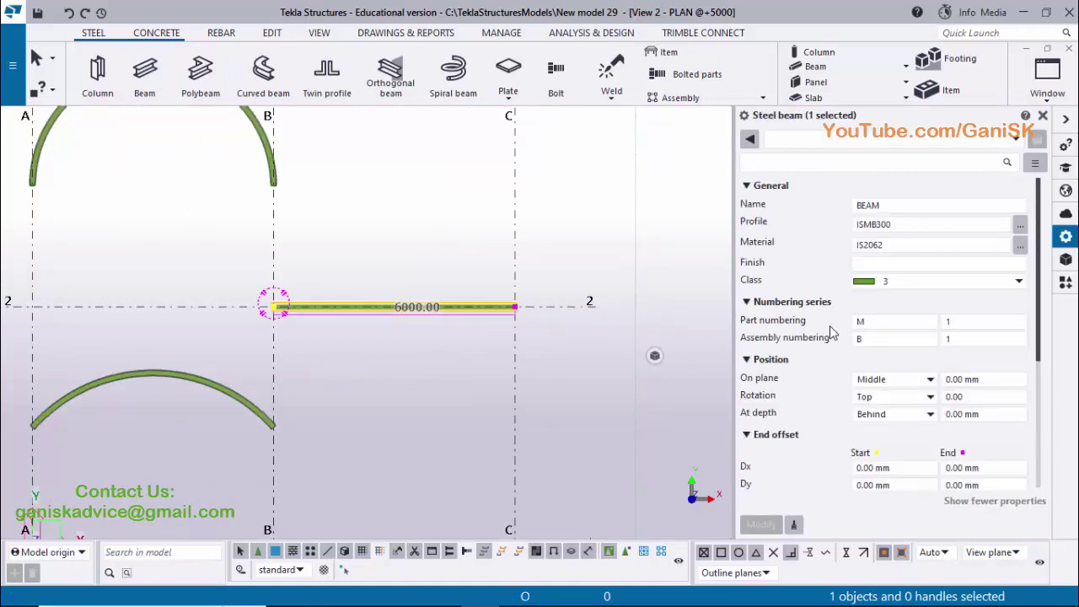
{"action": "scroll", "coordinate": [830, 331], "scroll_direction": "down", "scroll_amount": 5}
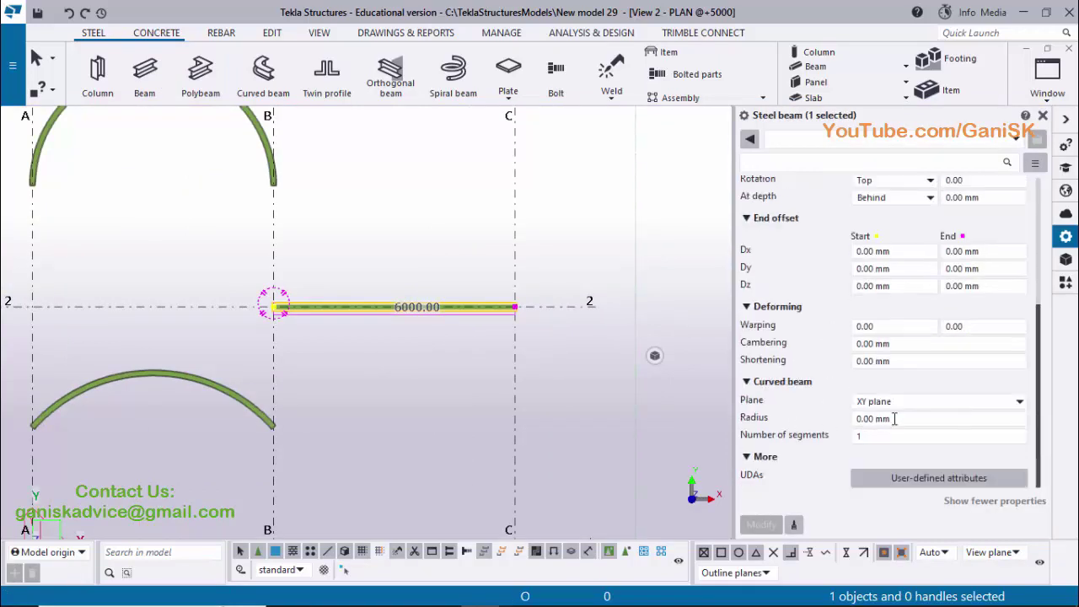
{"action": "left_click_drag", "start_coordinate": [895, 419], "coordinate": [835, 426]}
{"action": "type", "text": "4"}
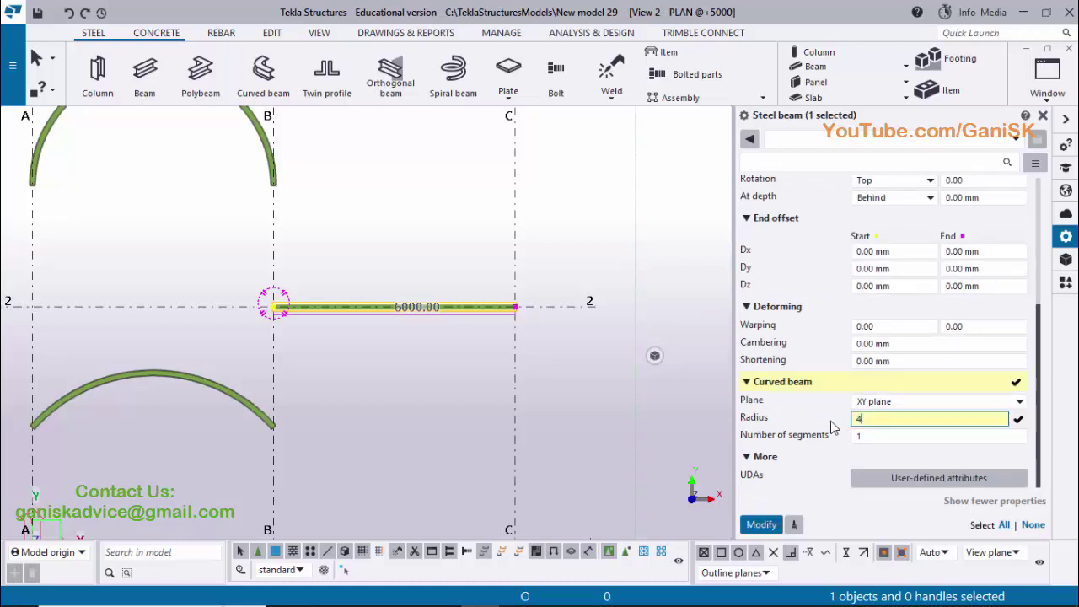
{"action": "type", "text": "000"}
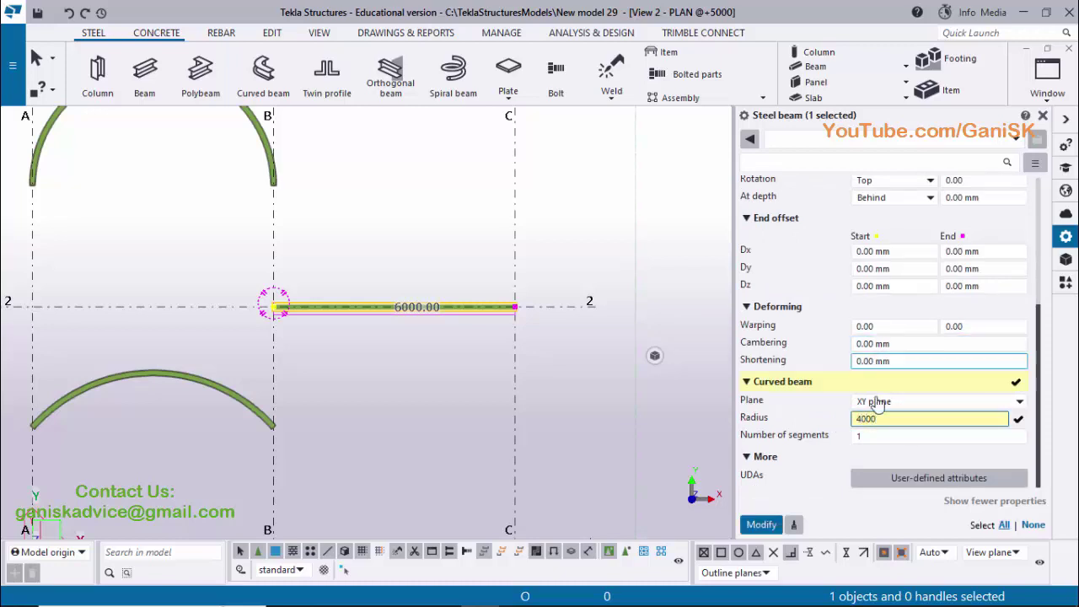
{"action": "left_click_drag", "start_coordinate": [861, 435], "coordinate": [836, 445]}
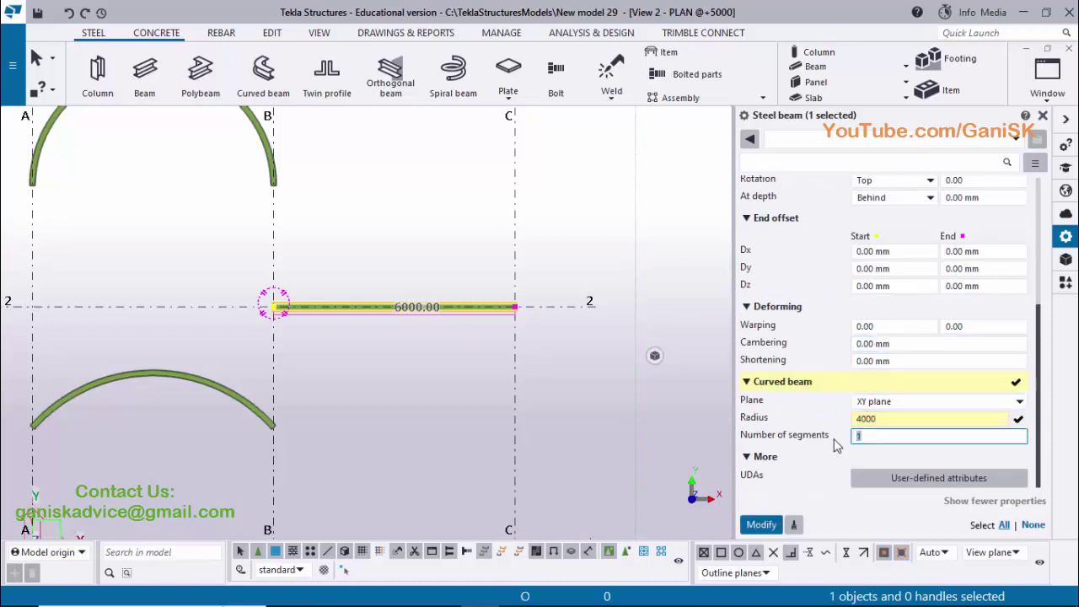
{"action": "type", "text": "59"}
{"action": "left_click", "coordinate": [768, 525]}
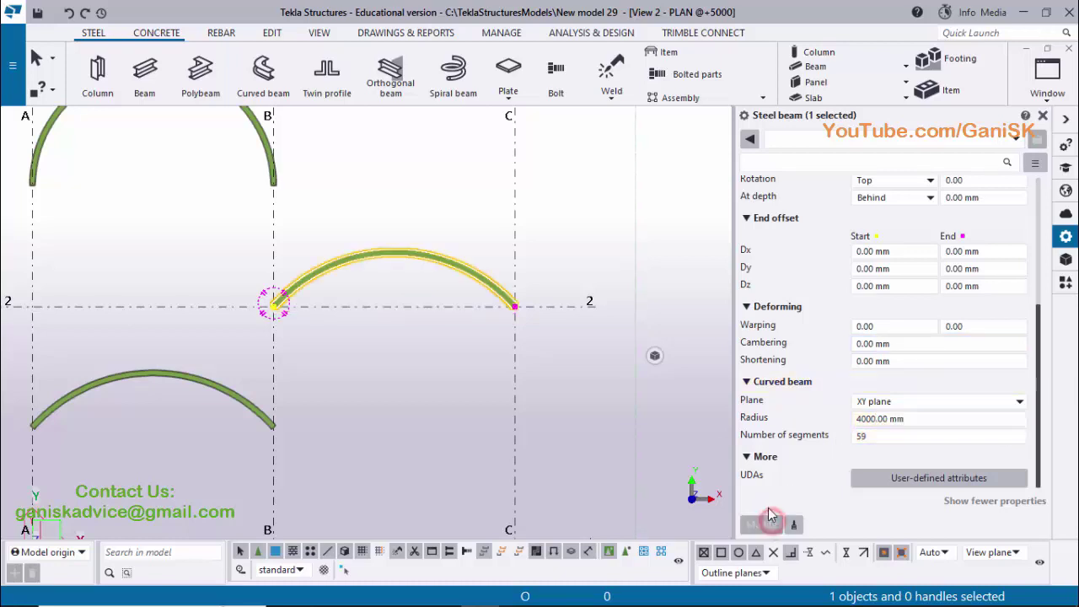
{"action": "left_click", "coordinate": [1045, 118]}
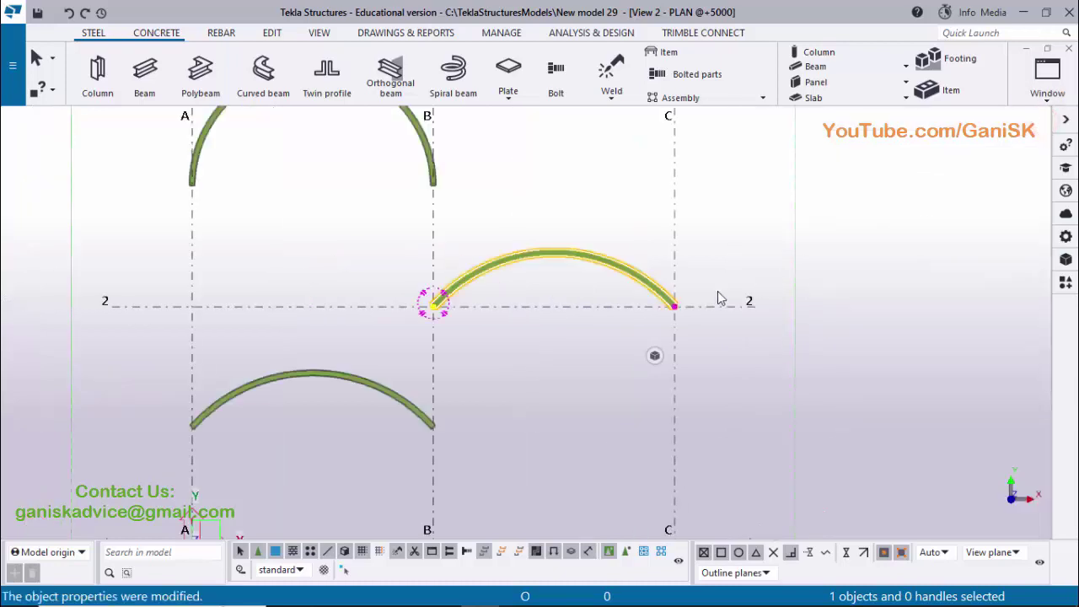
Reverse the bend of the curved beam on grid 2 by setting its radius to -4000 mm
{"action": "left_click", "coordinate": [553, 346]}
{"action": "left_click", "coordinate": [544, 254]}
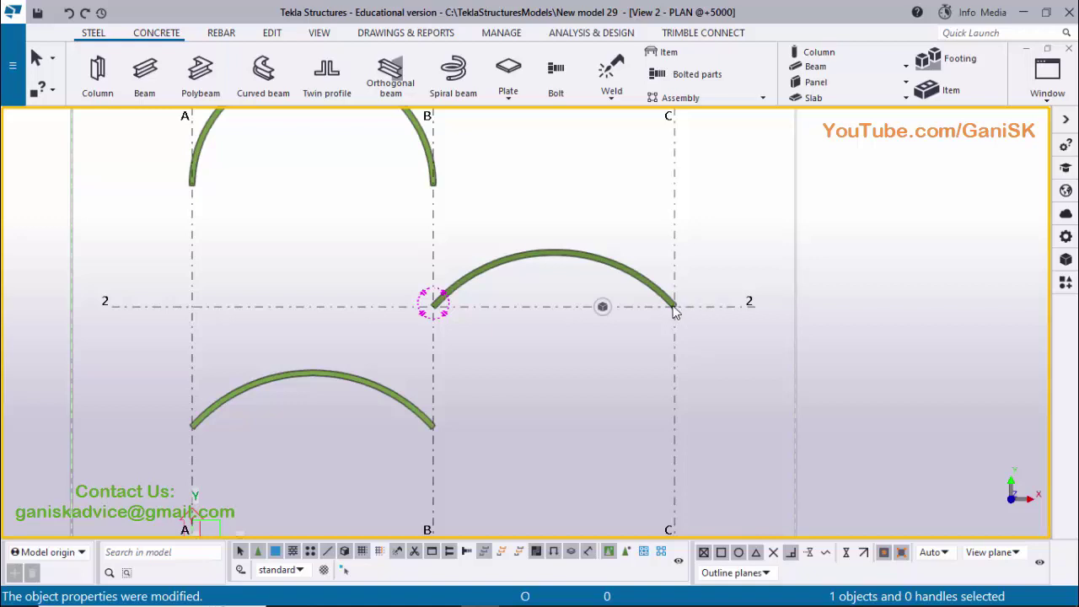
{"action": "left_click", "coordinate": [567, 299]}
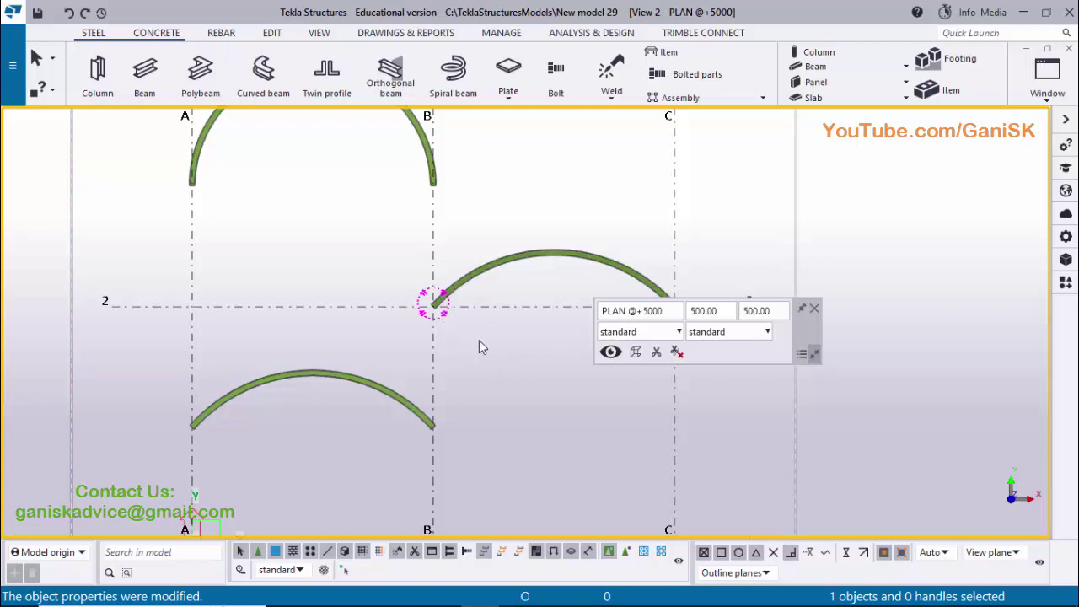
{"action": "double_click", "coordinate": [557, 252]}
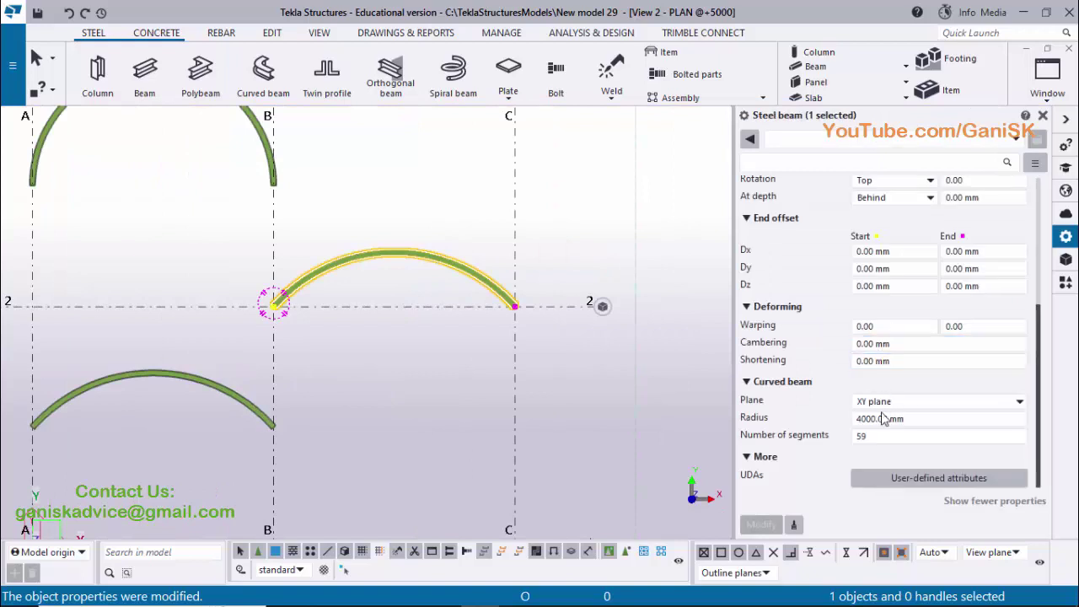
{"action": "left_click", "coordinate": [891, 417]}
{"action": "left_click", "coordinate": [859, 419]}
{"action": "key", "text": "Delete"}
{"action": "type", "text": "5"}
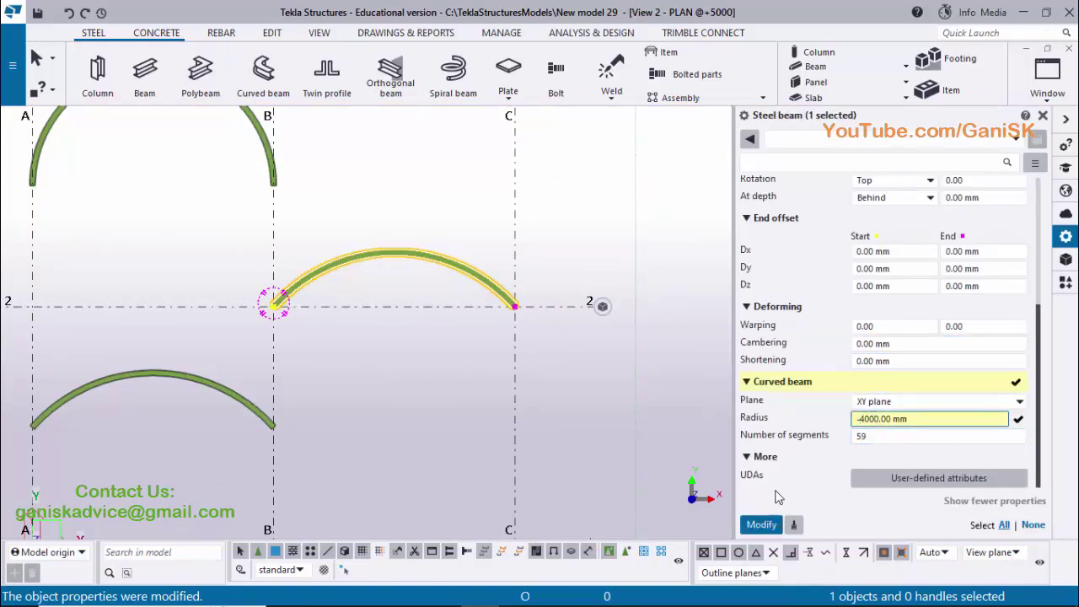
{"action": "left_click", "coordinate": [761, 525]}
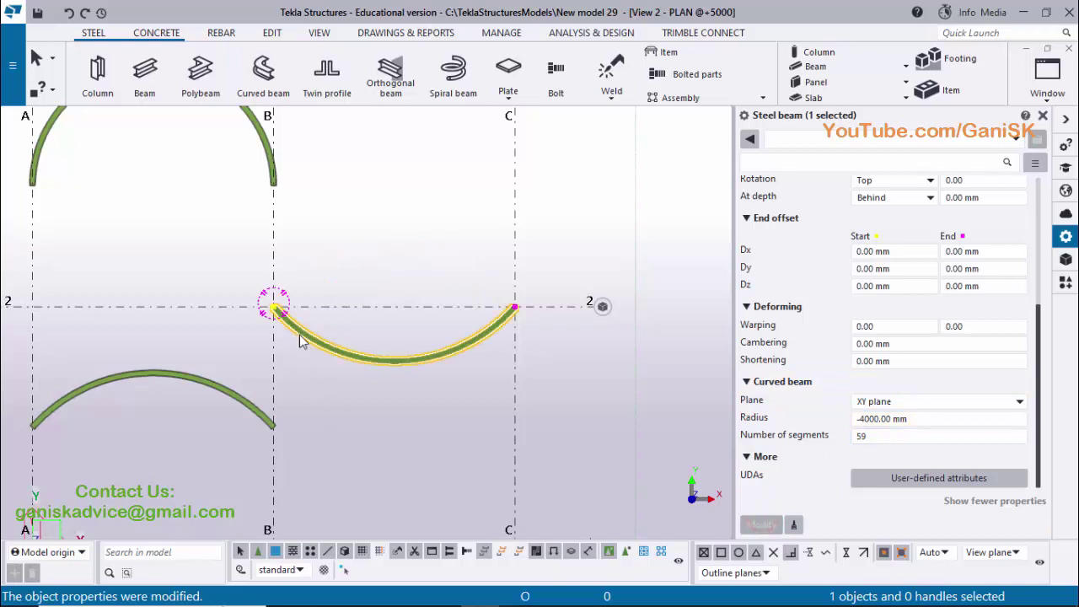
Show the whole plan and review the curved beam settings of the beam on grid 2, then close its properties
{"action": "key", "text": "Home"}
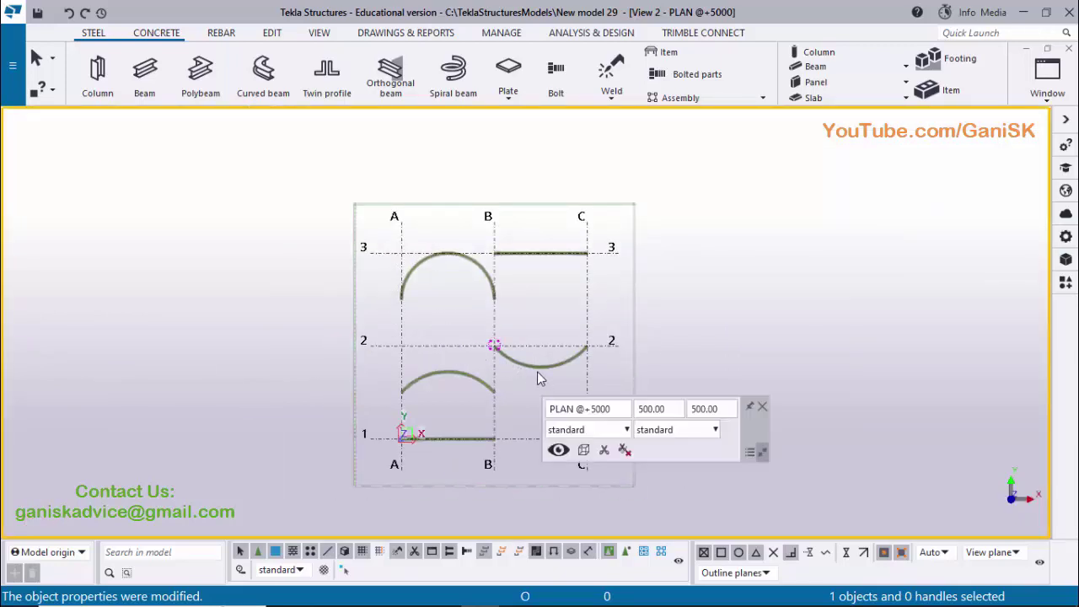
{"action": "scroll", "coordinate": [537, 371], "scroll_direction": "up", "scroll_amount": 2}
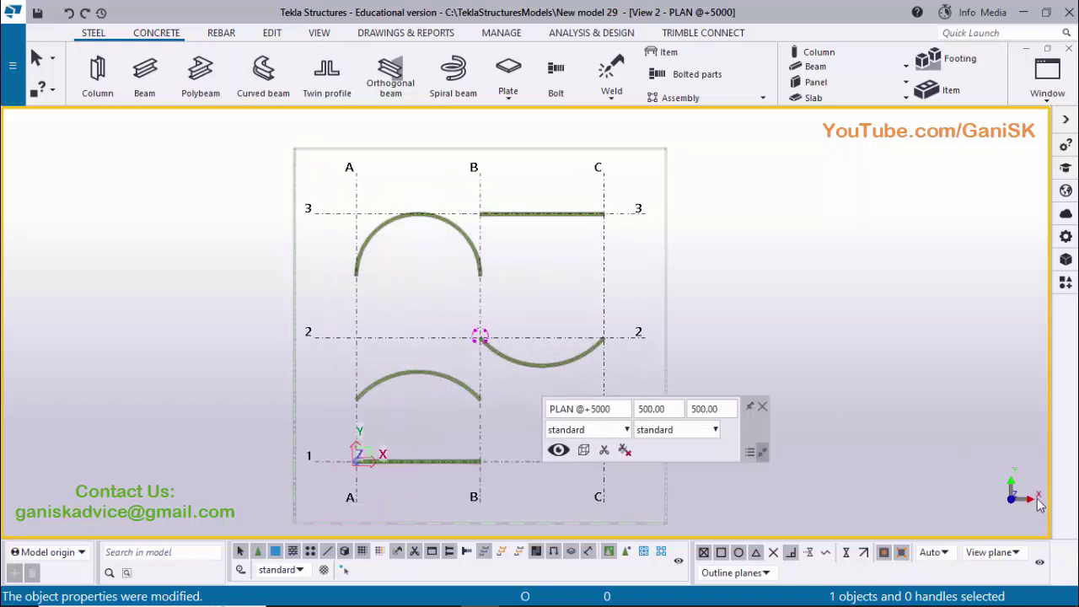
{"action": "double_click", "coordinate": [547, 371]}
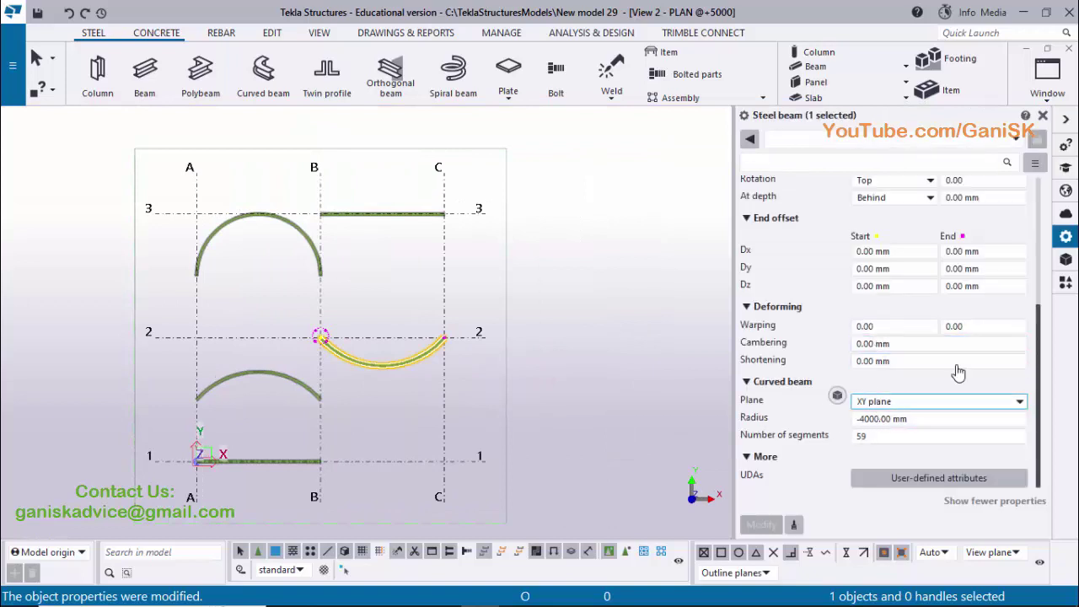
{"action": "left_click", "coordinate": [1043, 115]}
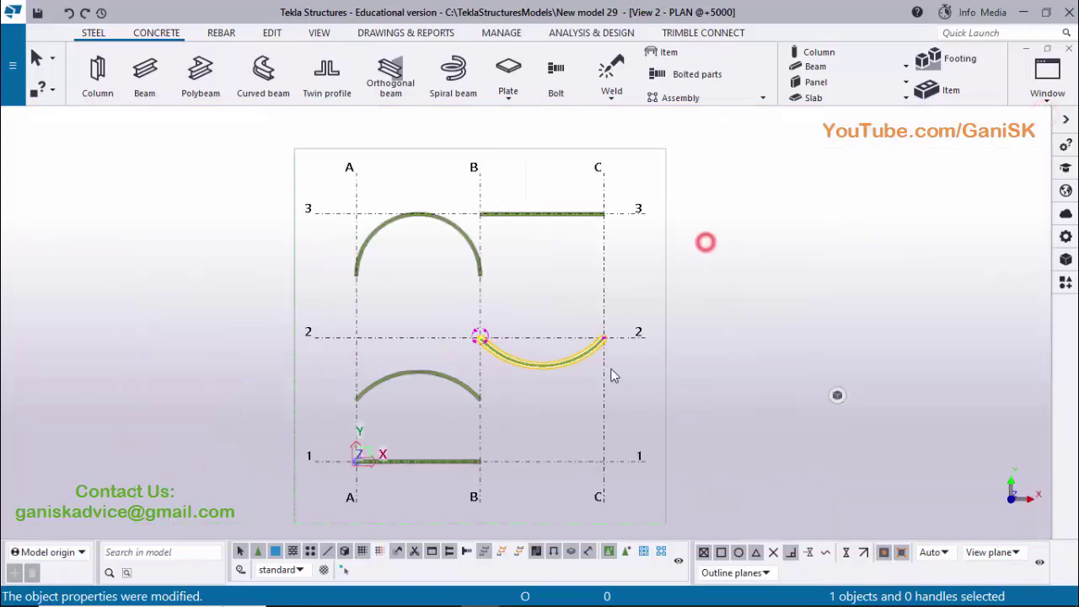
{"action": "left_click", "coordinate": [568, 381]}
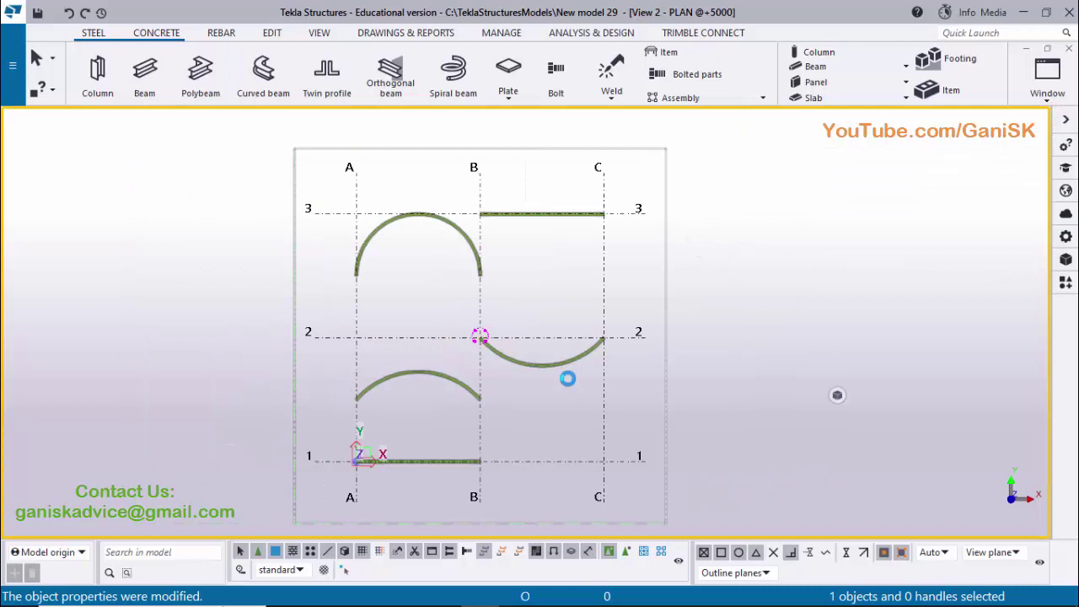
In the grid 1 elevation, model a curved beam between the mid points of grids B and C through +3000, expanding the view depth
{"action": "left_click", "coordinate": [1046, 95]}
{"action": "left_click", "coordinate": [1018, 182]}
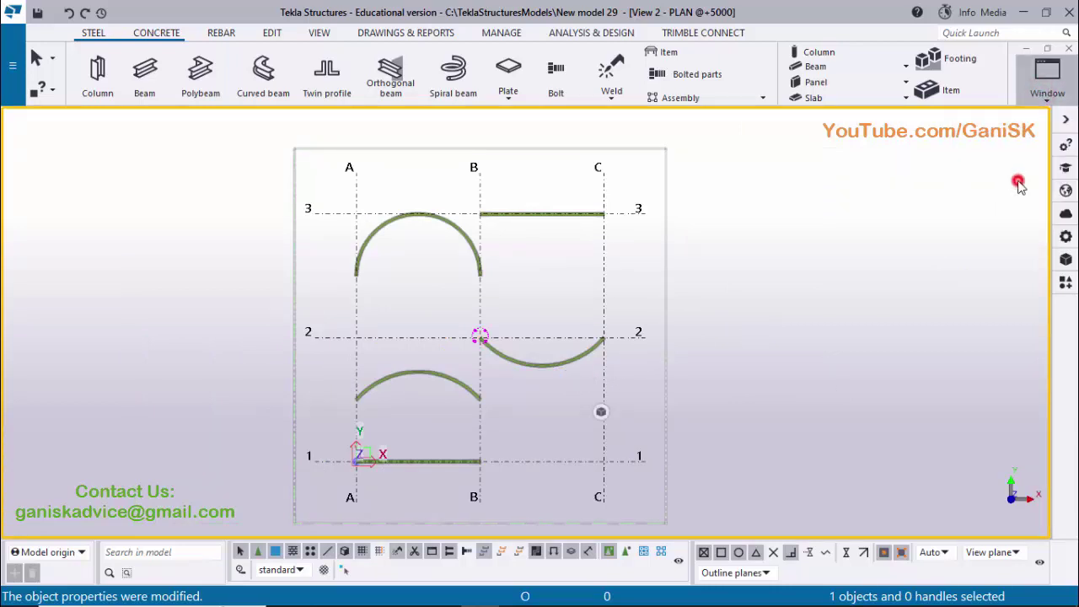
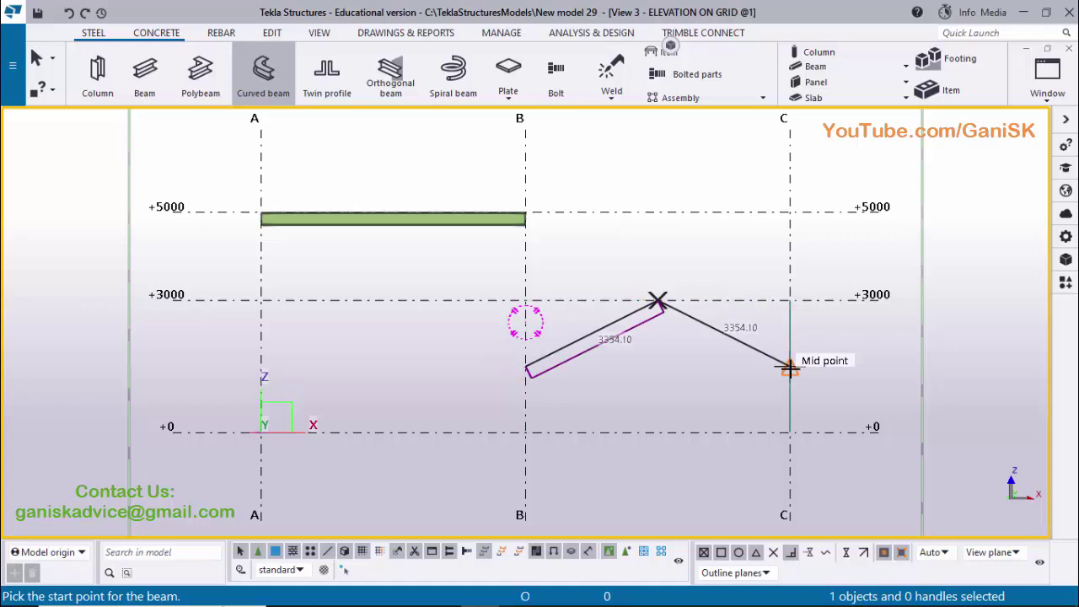
{"action": "left_click", "coordinate": [688, 352]}
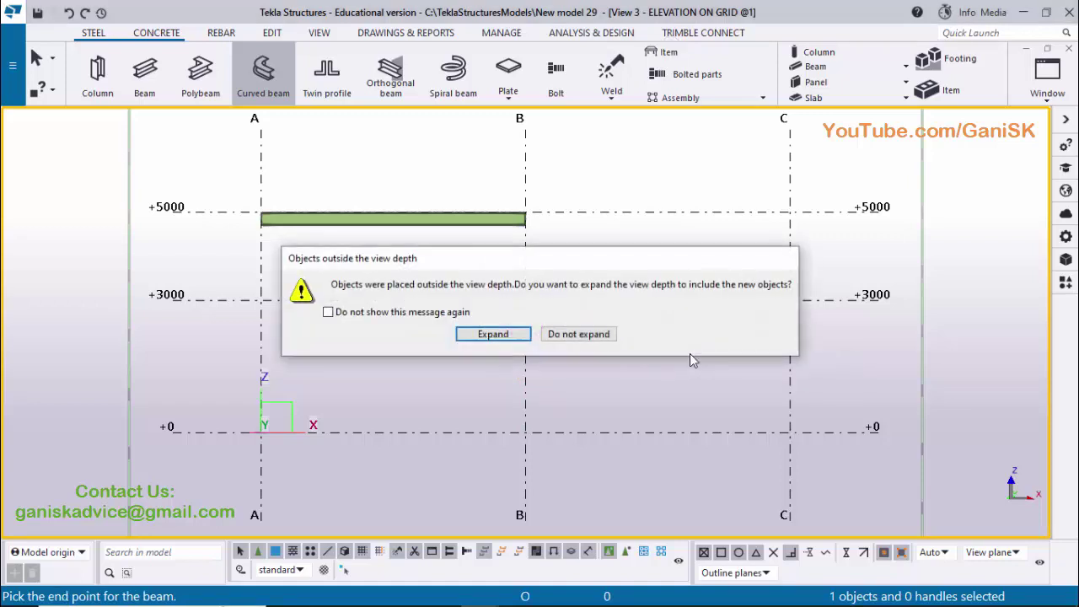
{"action": "left_click", "coordinate": [497, 335]}
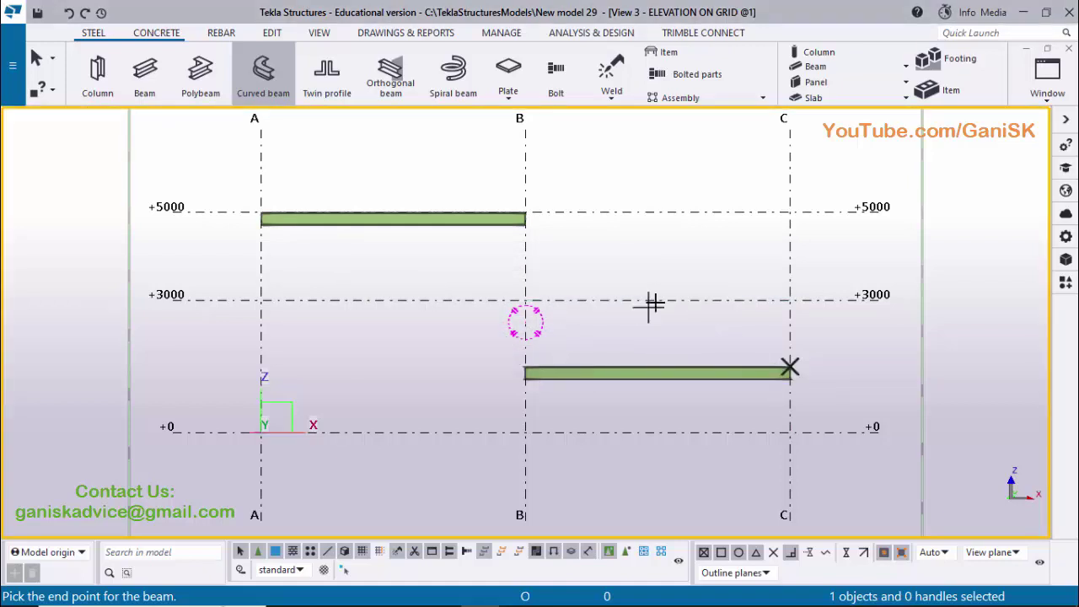
{"action": "right_click", "coordinate": [724, 241]}
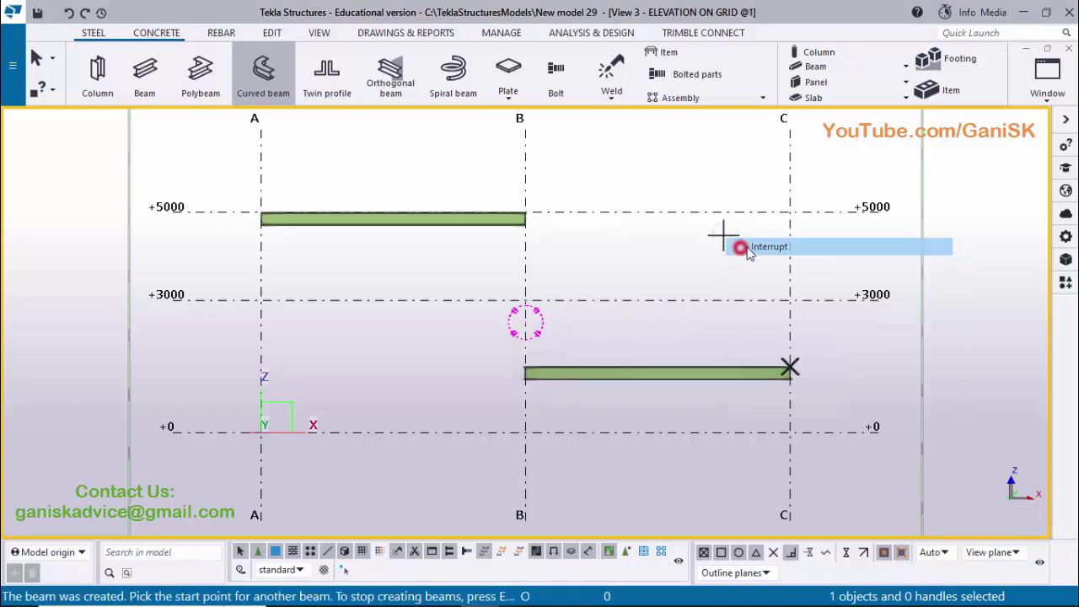
{"action": "left_click", "coordinate": [742, 249]}
Switch to the 3d view and examine the direction in which the new curved beam between grids B and C bends
{"action": "left_click", "coordinate": [1047, 76]}
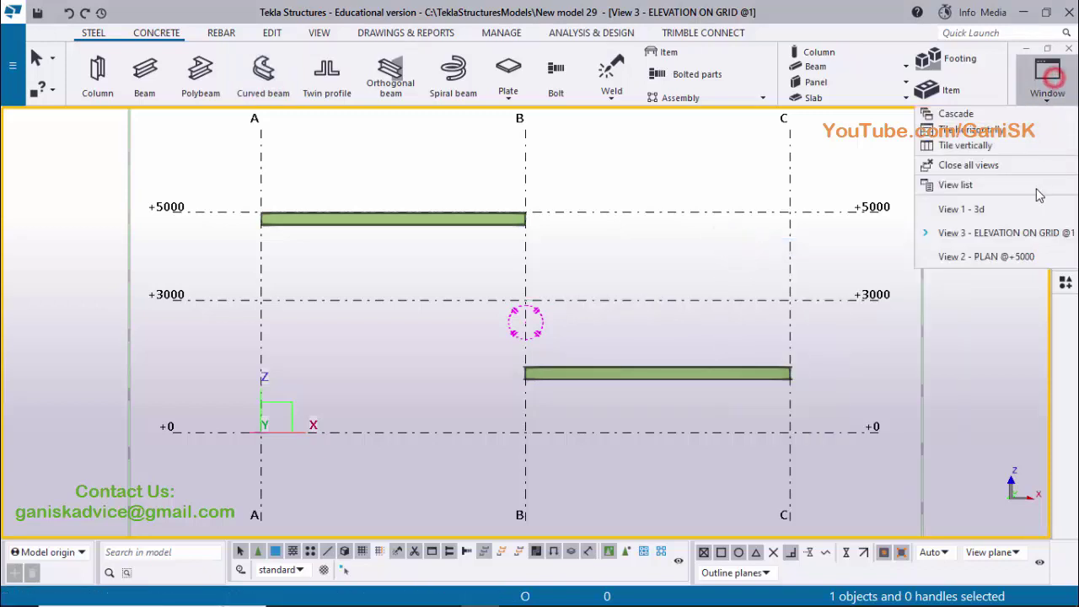
{"action": "left_click", "coordinate": [999, 208]}
{"action": "scroll", "coordinate": [704, 388], "scroll_direction": "down", "scroll_amount": 6}
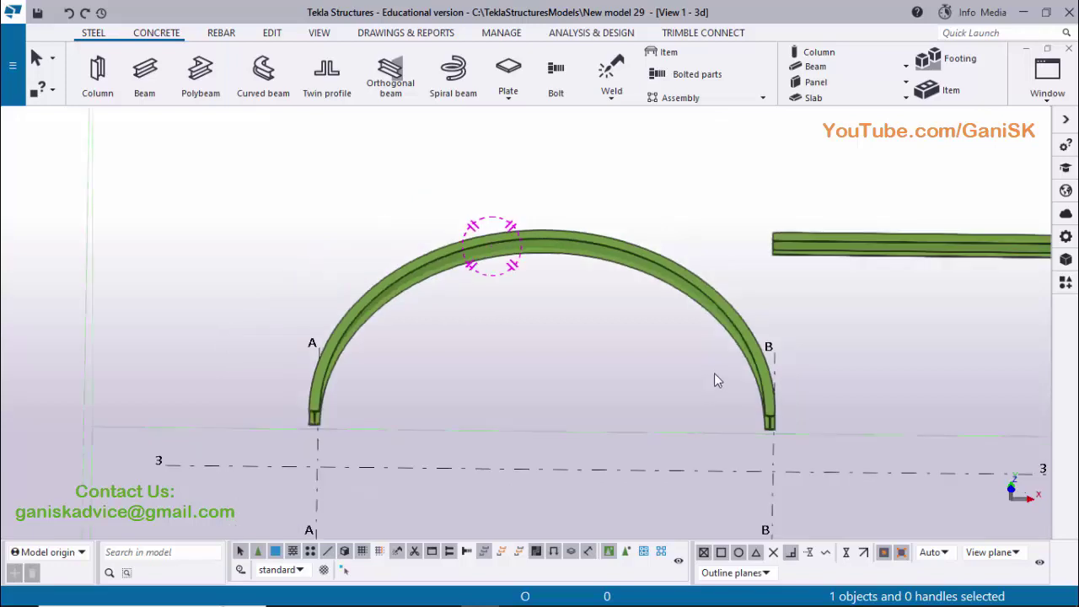
{"action": "middle_click_drag", "start_coordinate": [763, 425], "coordinate": [789, 456], "text": "ctrl"}
{"action": "scroll", "coordinate": [793, 458], "scroll_direction": "up", "scroll_amount": 5}
{"action": "scroll", "coordinate": [794, 457], "scroll_direction": "up", "scroll_amount": 3}
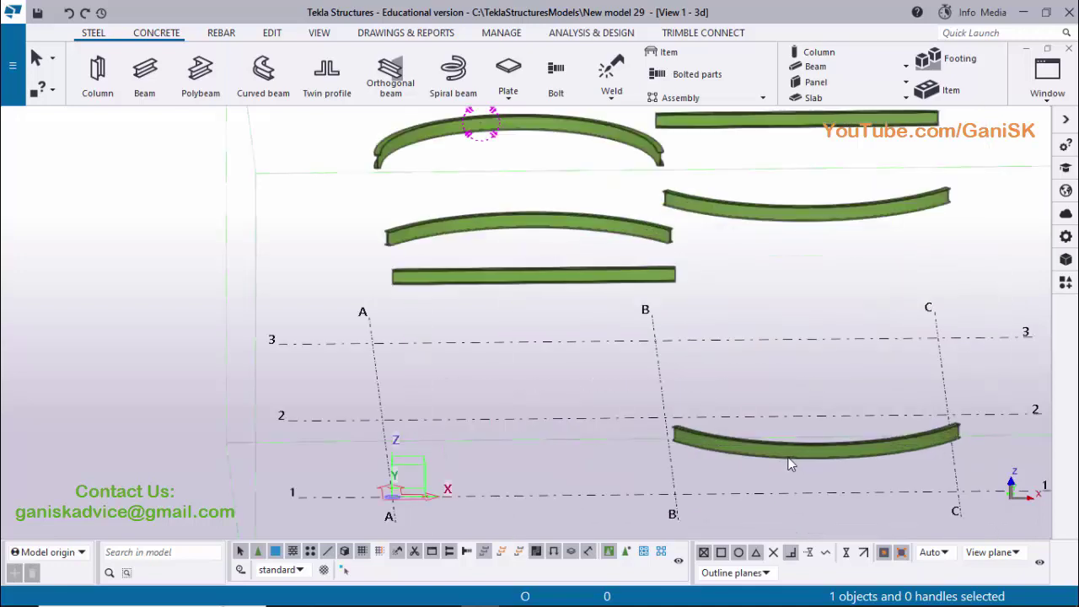
{"action": "key", "text": "ctrl+p"}
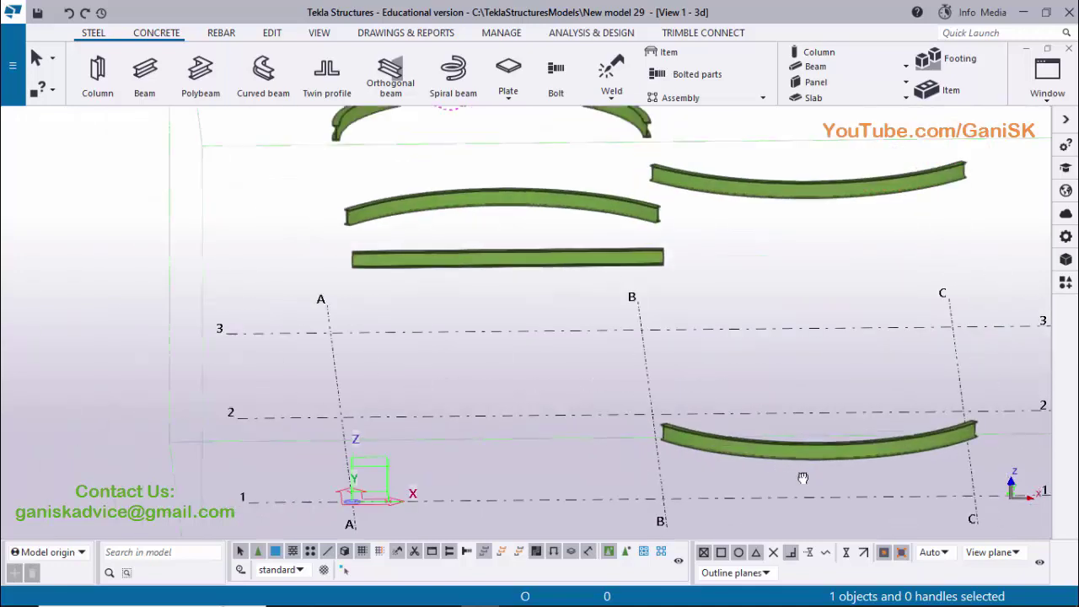
{"action": "scroll", "coordinate": [801, 457], "scroll_direction": "down", "scroll_amount": 2}
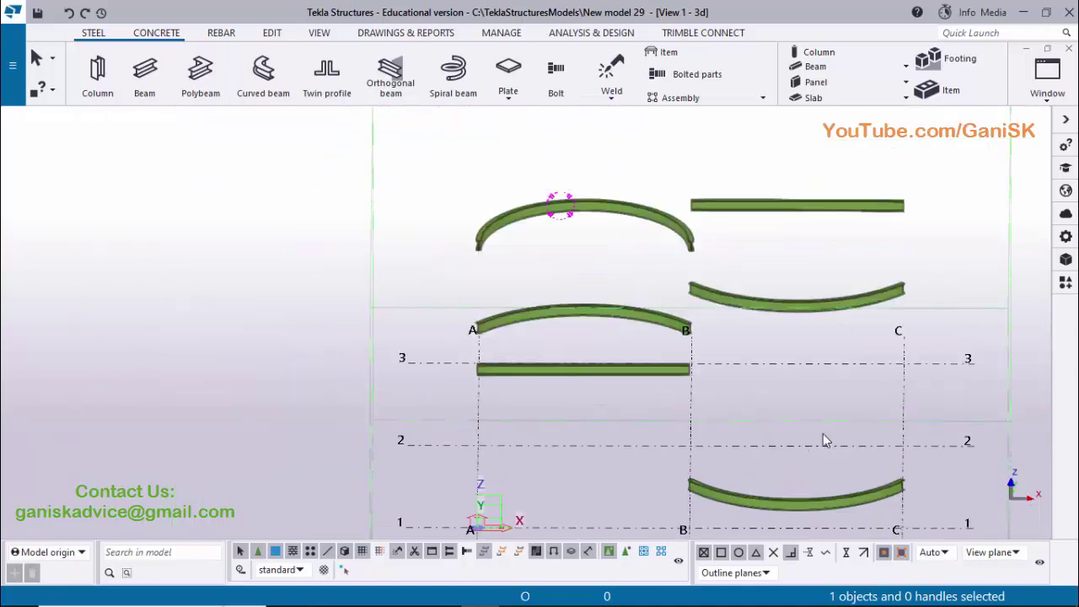
In the grid 1 elevation, set the plane of the curved beam between grids B and C to XZ plane and close its properties
{"action": "left_click", "coordinate": [1047, 80]}
{"action": "left_click", "coordinate": [1016, 236]}
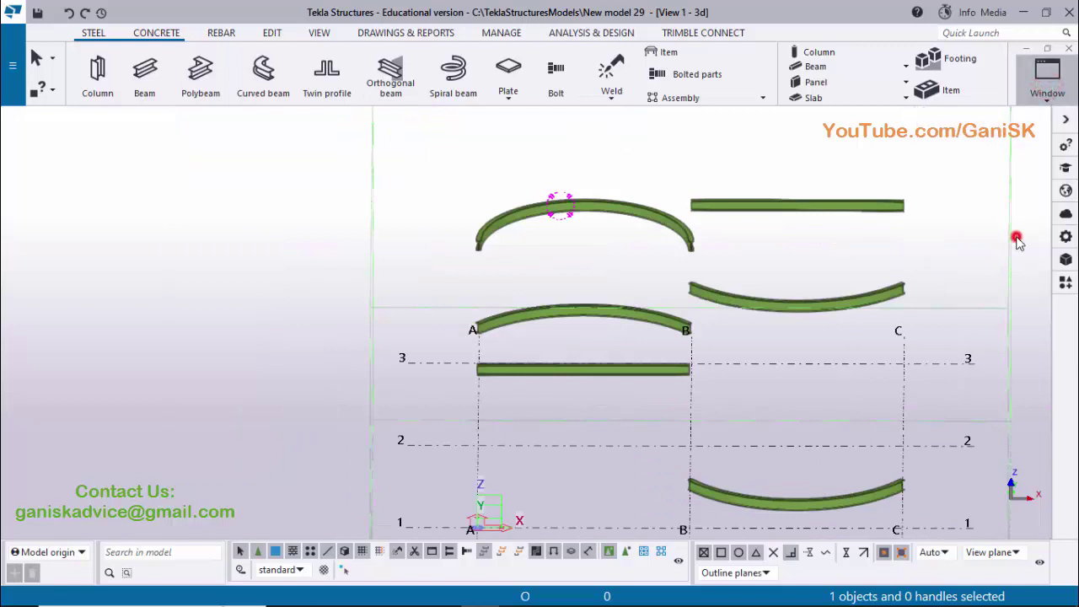
{"action": "left_click", "coordinate": [635, 361]}
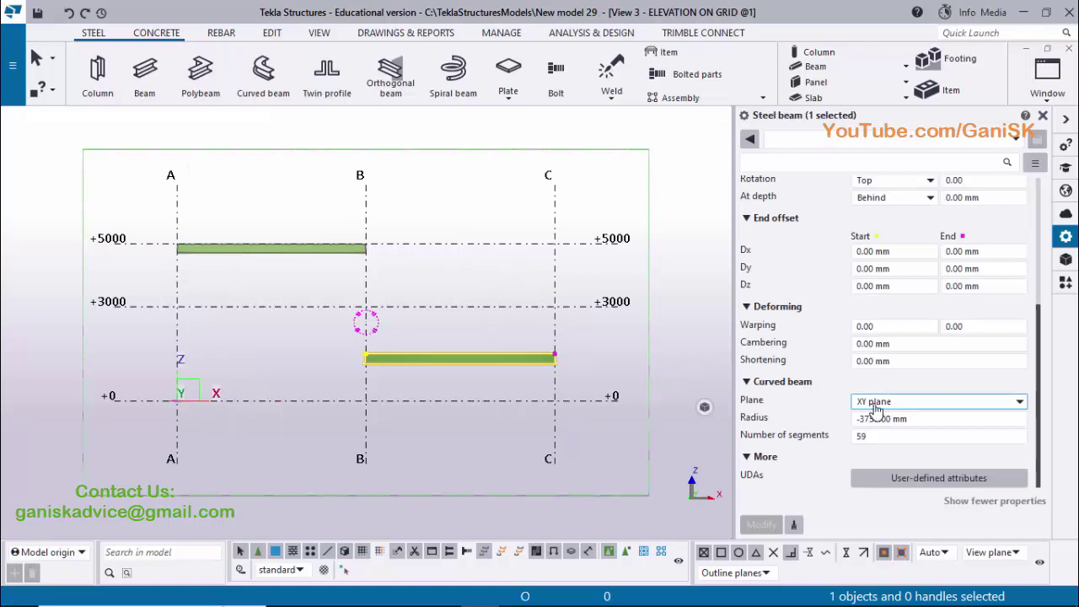
{"action": "scroll", "coordinate": [333, 407], "scroll_direction": "down", "scroll_amount": 2}
{"action": "middle_click_drag", "start_coordinate": [347, 428], "coordinate": [253, 419]}
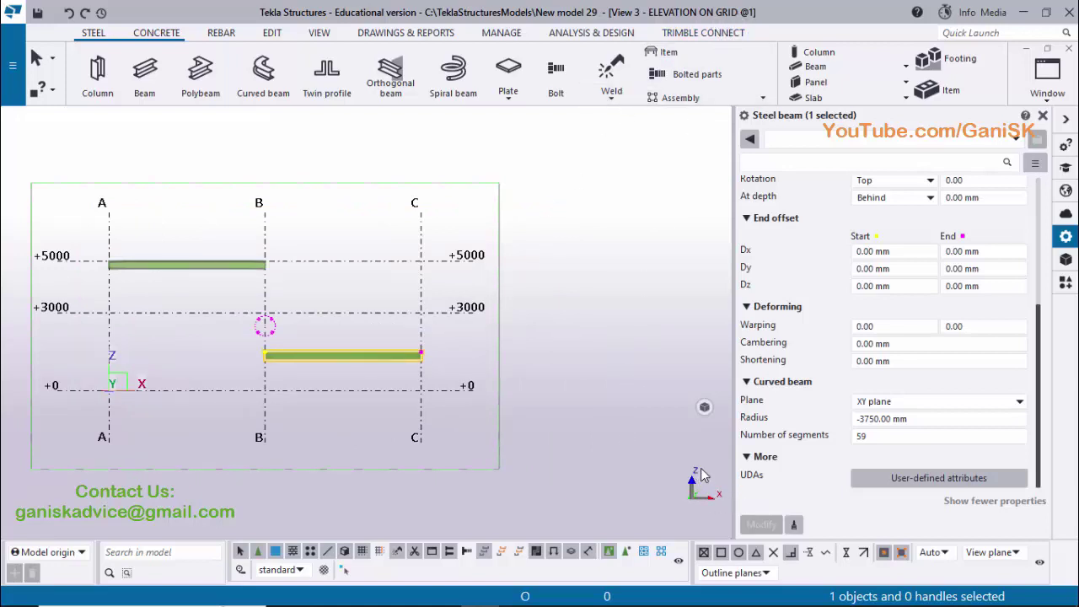
{"action": "left_click", "coordinate": [910, 407]}
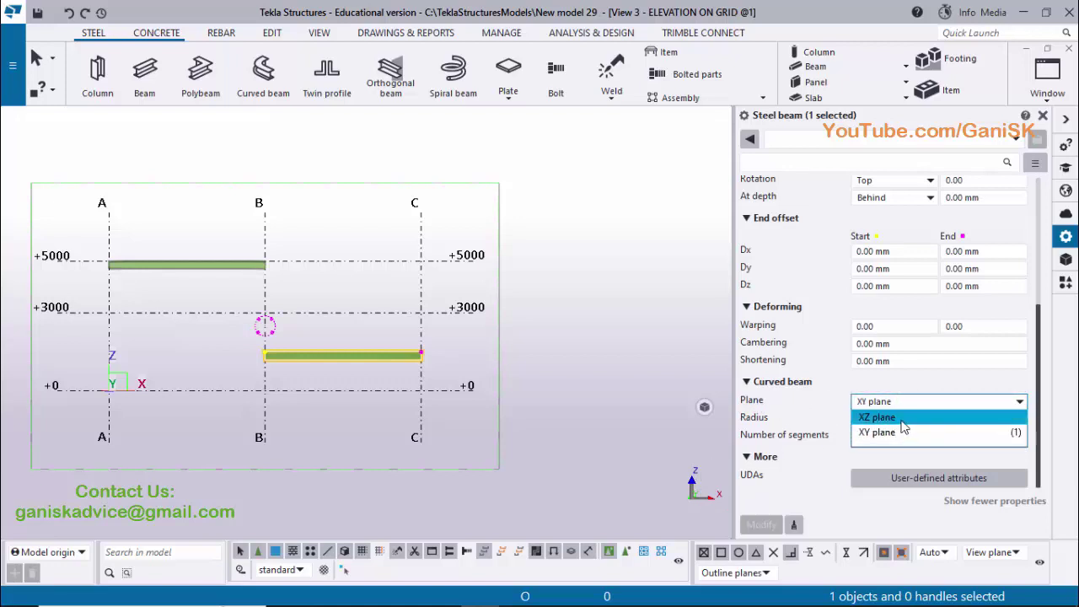
{"action": "left_click", "coordinate": [902, 421]}
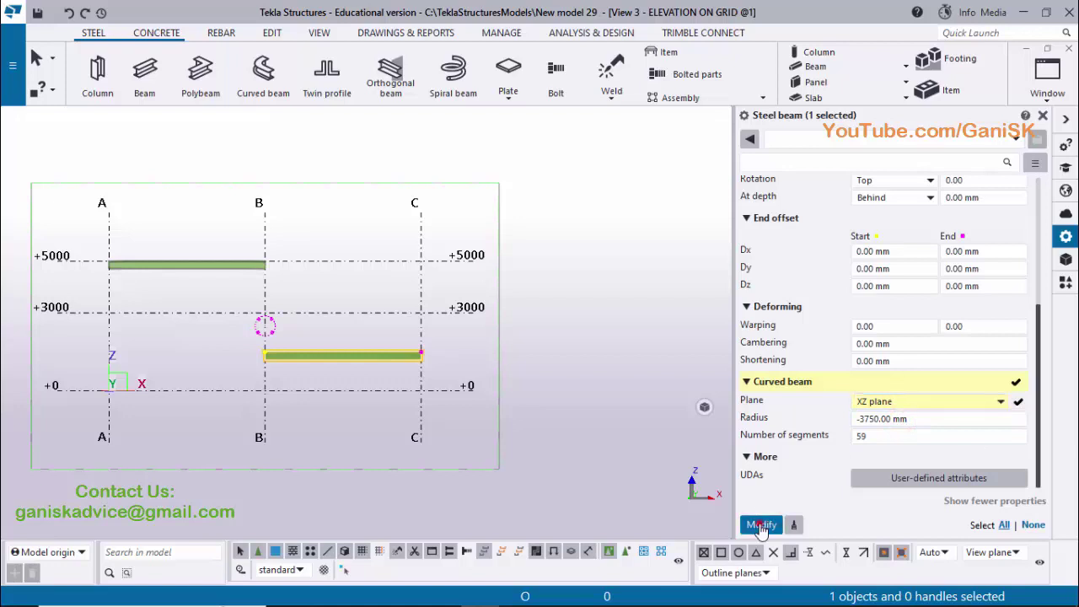
{"action": "left_click", "coordinate": [762, 524]}
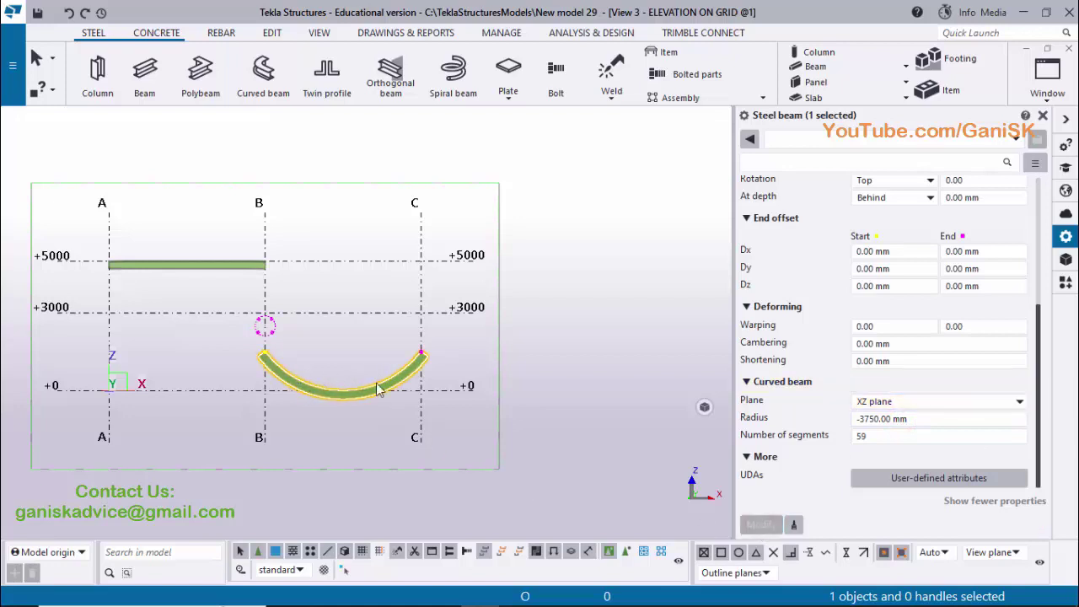
{"action": "left_click", "coordinate": [1043, 115]}
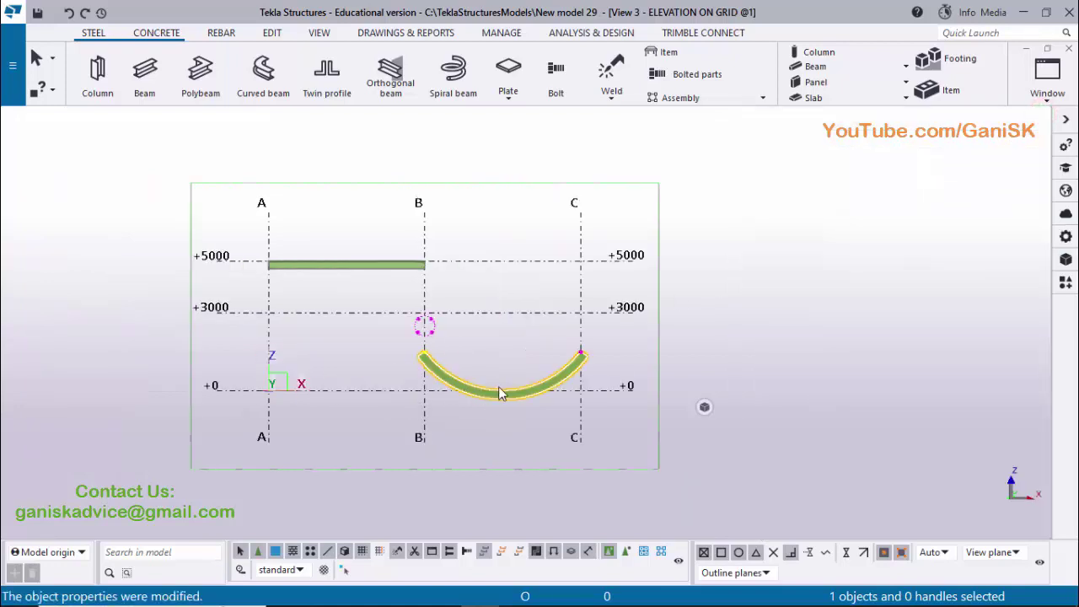
Reverse the bend of the curved beam between grids B and C by setting its radius to 3750 mm, then close its properties
{"action": "scroll", "coordinate": [500, 392], "scroll_direction": "up", "scroll_amount": 2}
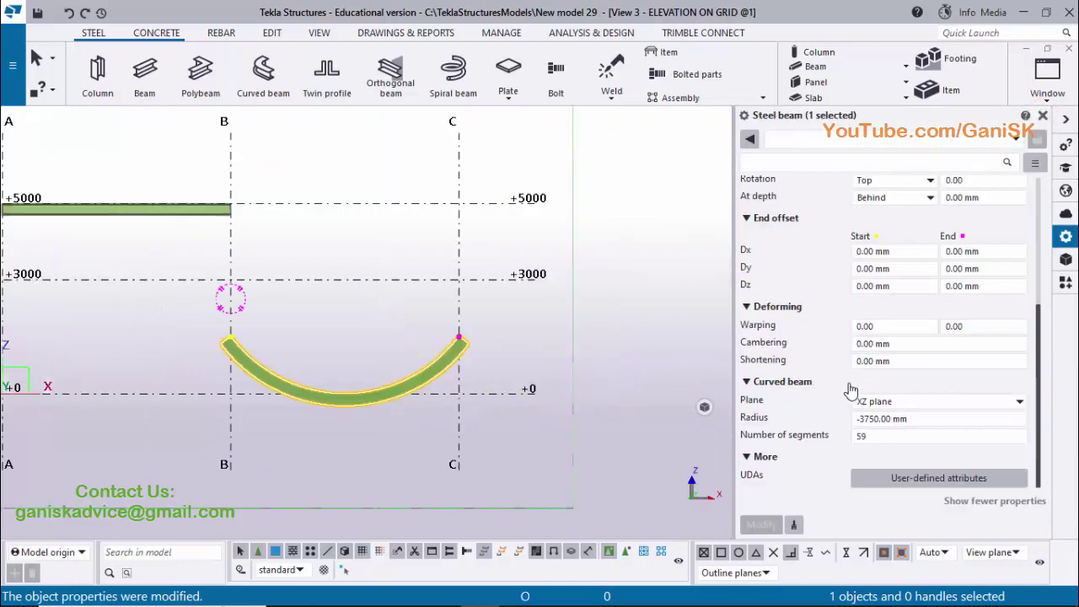
{"action": "left_click", "coordinate": [864, 420]}
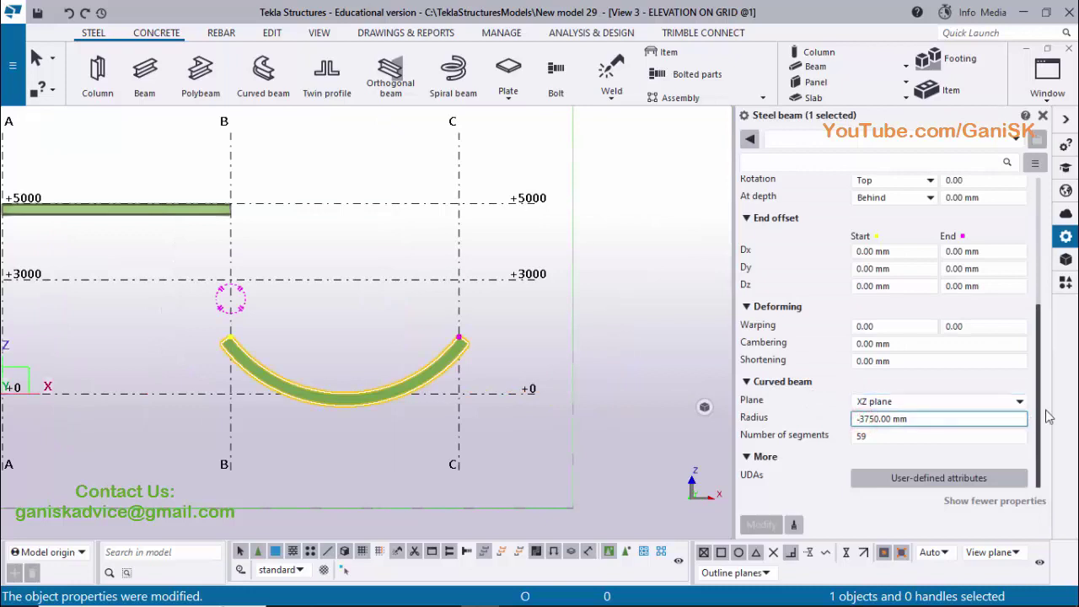
{"action": "key", "text": "Delete"}
{"action": "left_click", "coordinate": [760, 524]}
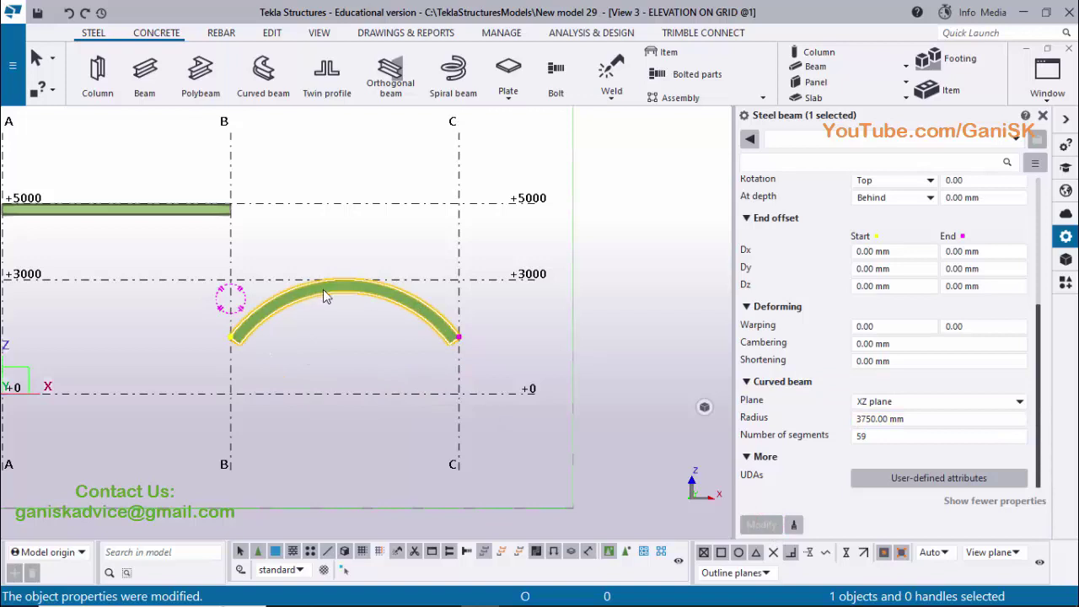
{"action": "scroll", "coordinate": [268, 331], "scroll_direction": "up", "scroll_amount": 2}
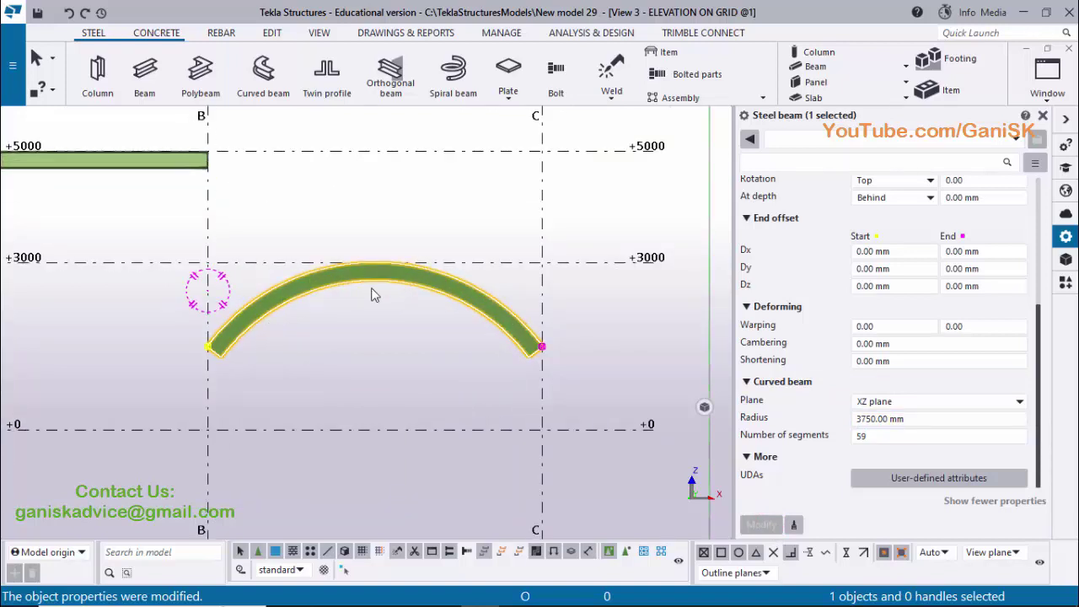
{"action": "left_click", "coordinate": [1042, 116]}
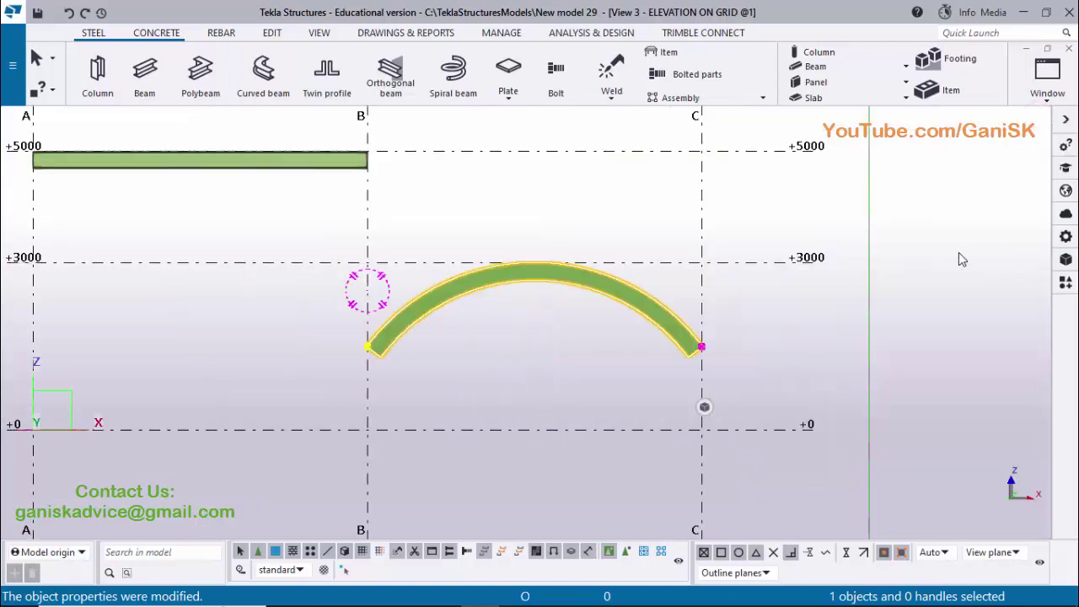
{"action": "scroll", "coordinate": [653, 327], "scroll_direction": "down", "scroll_amount": 3}
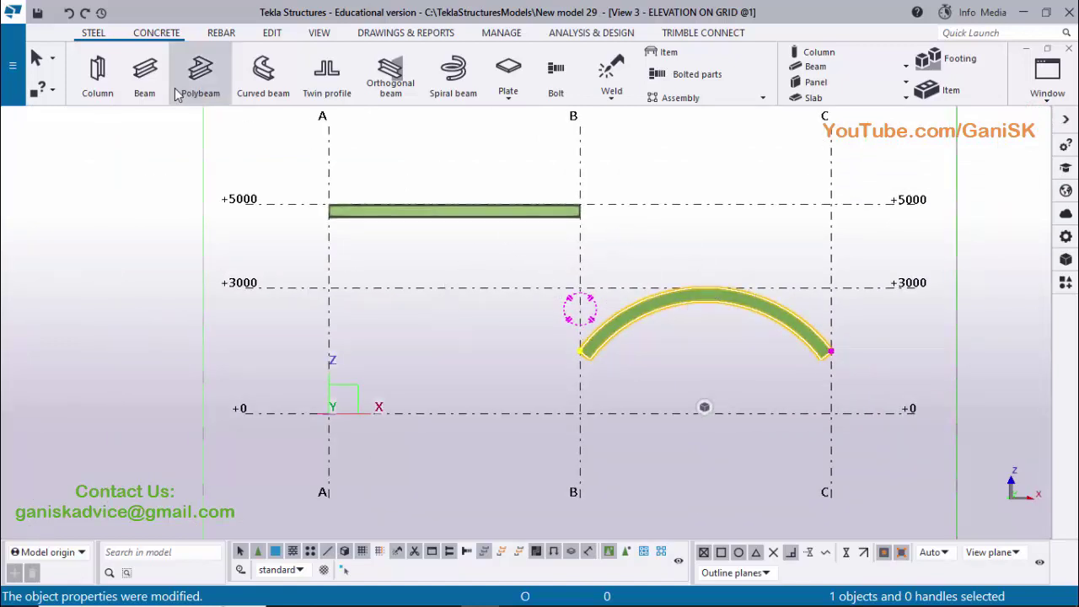
Model a beam from grid A to grid B at level +3000 in the grid 1 elevation and end the command
{"action": "left_click", "coordinate": [145, 73]}
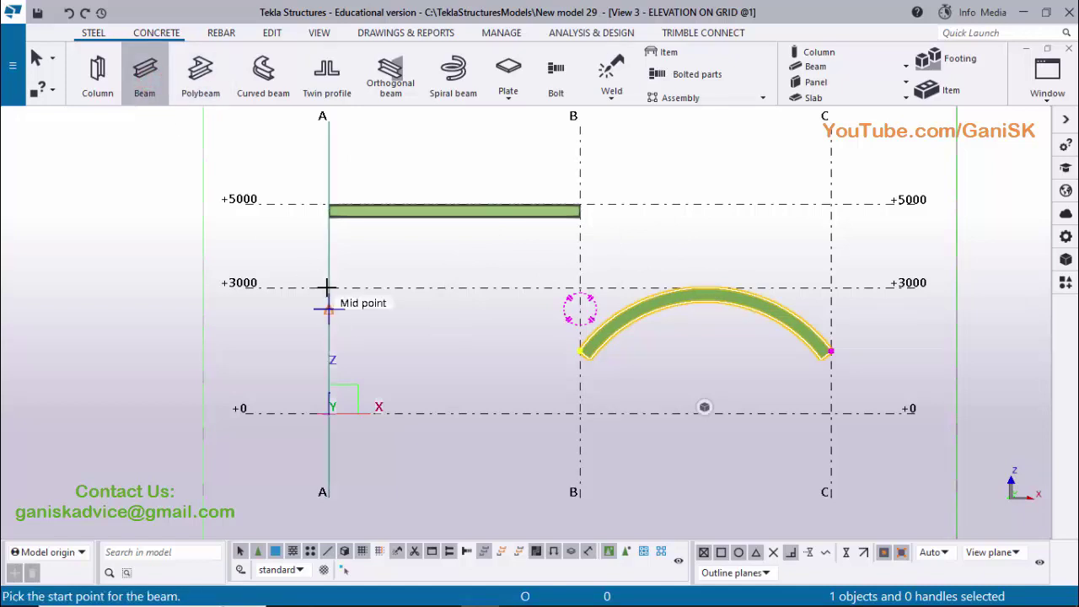
{"action": "left_click", "coordinate": [580, 288]}
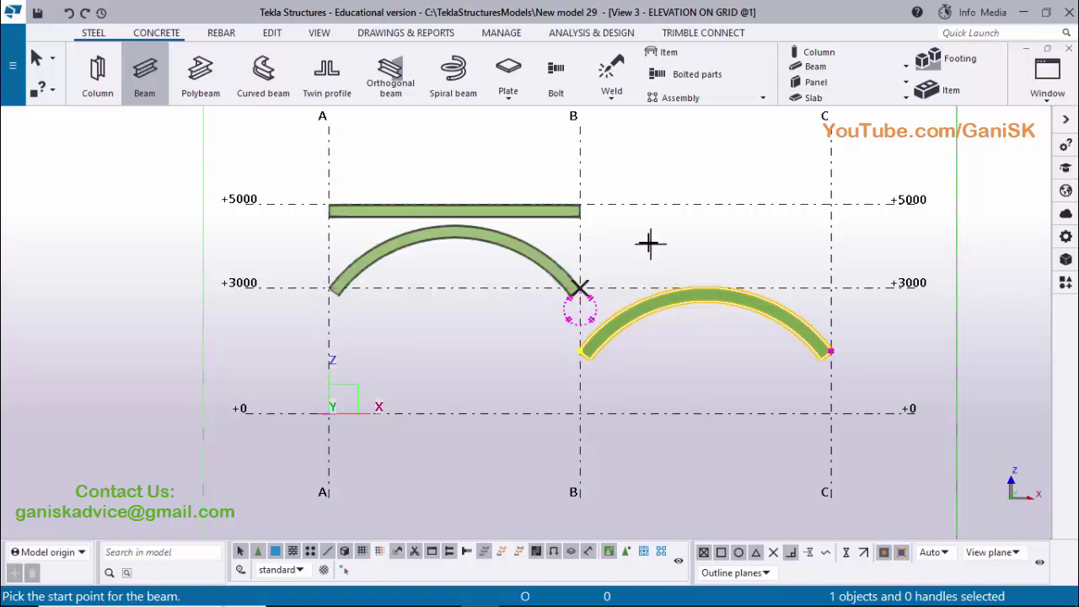
{"action": "right_click", "coordinate": [651, 236]}
{"action": "left_click", "coordinate": [651, 236]}
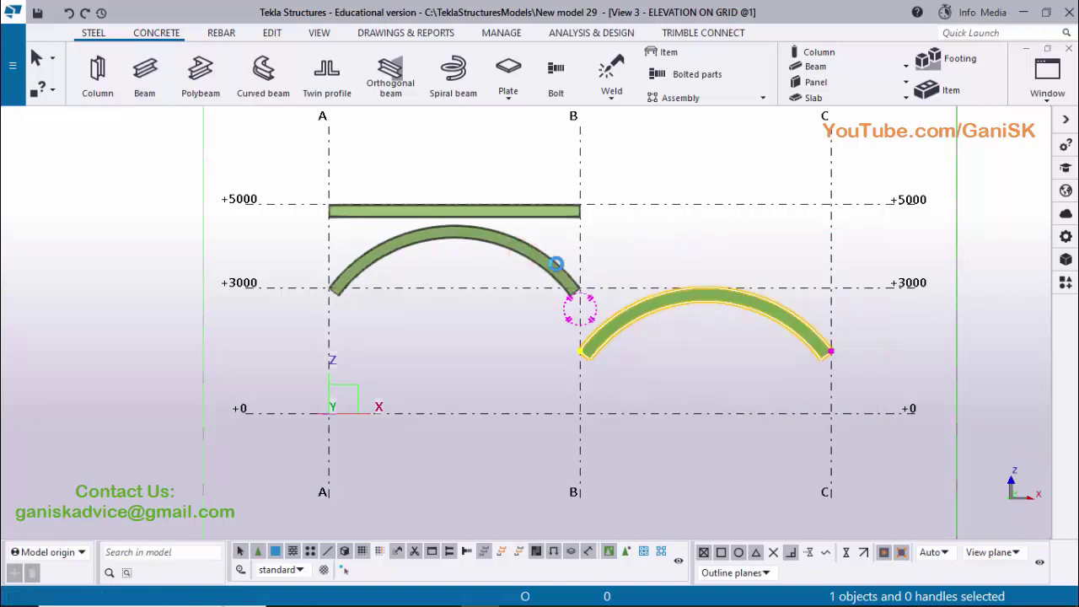
Load the saved Beam properties onto the new beam between grids A and B at +3000, apply them and close its properties
{"action": "double_click", "coordinate": [556, 263]}
{"action": "scroll", "coordinate": [890, 243], "scroll_direction": "up", "scroll_amount": 4}
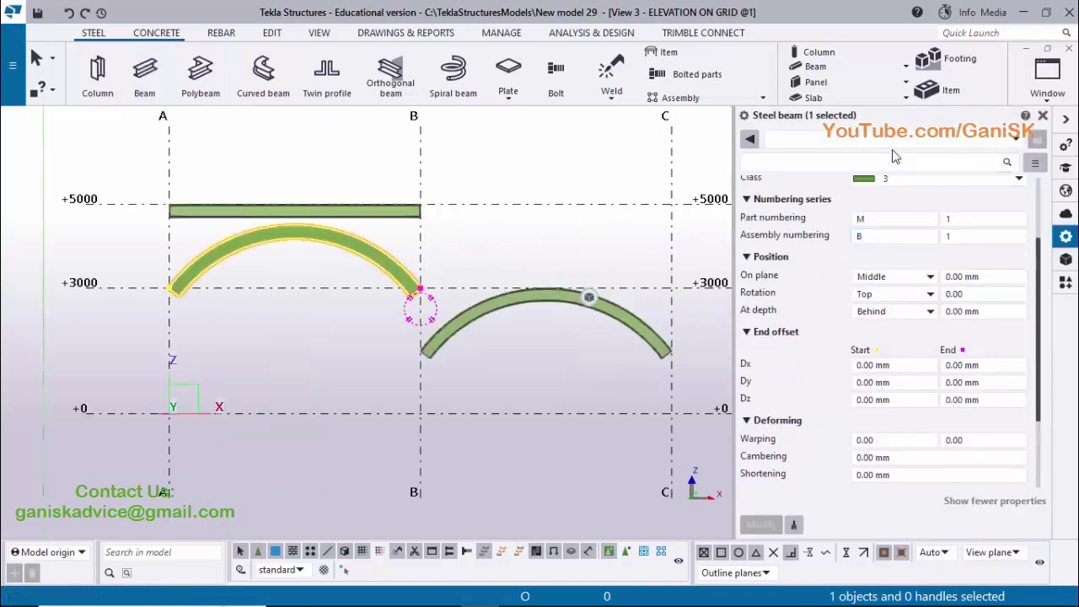
{"action": "left_click", "coordinate": [892, 141]}
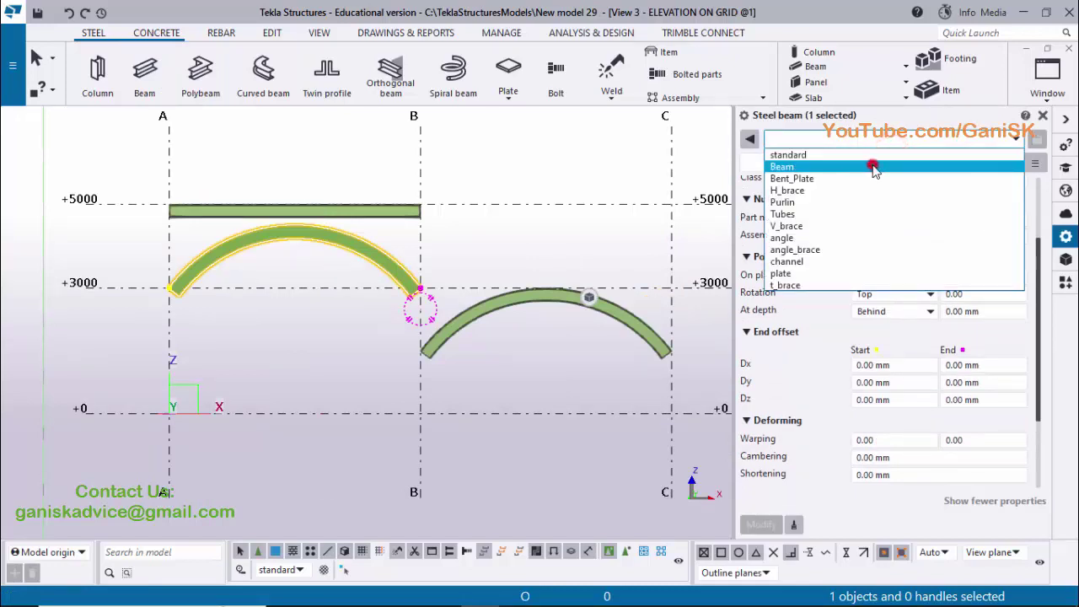
{"action": "left_click", "coordinate": [874, 166]}
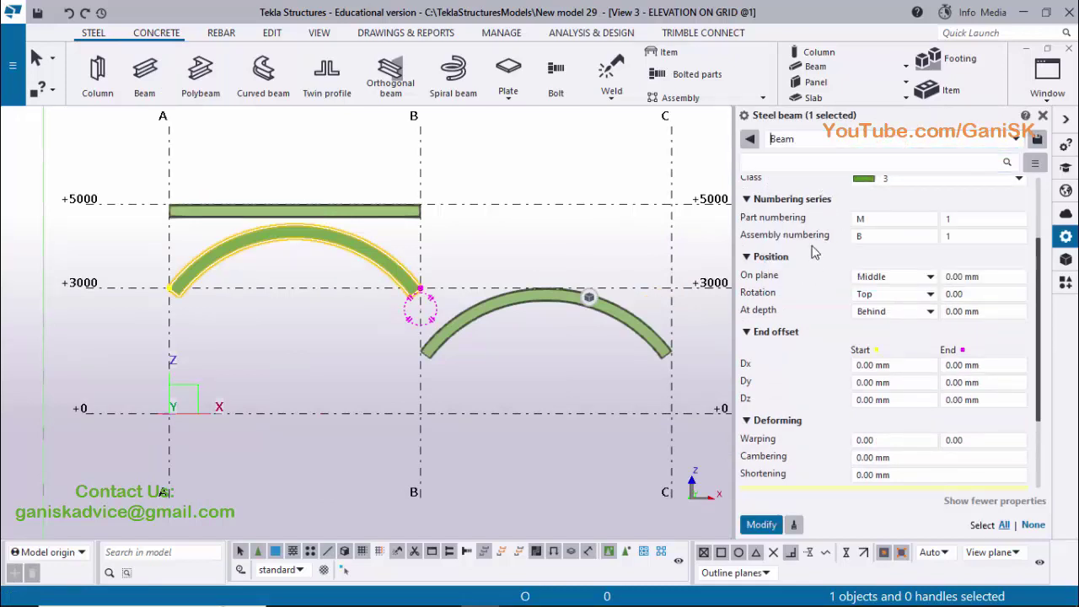
{"action": "left_click", "coordinate": [761, 525]}
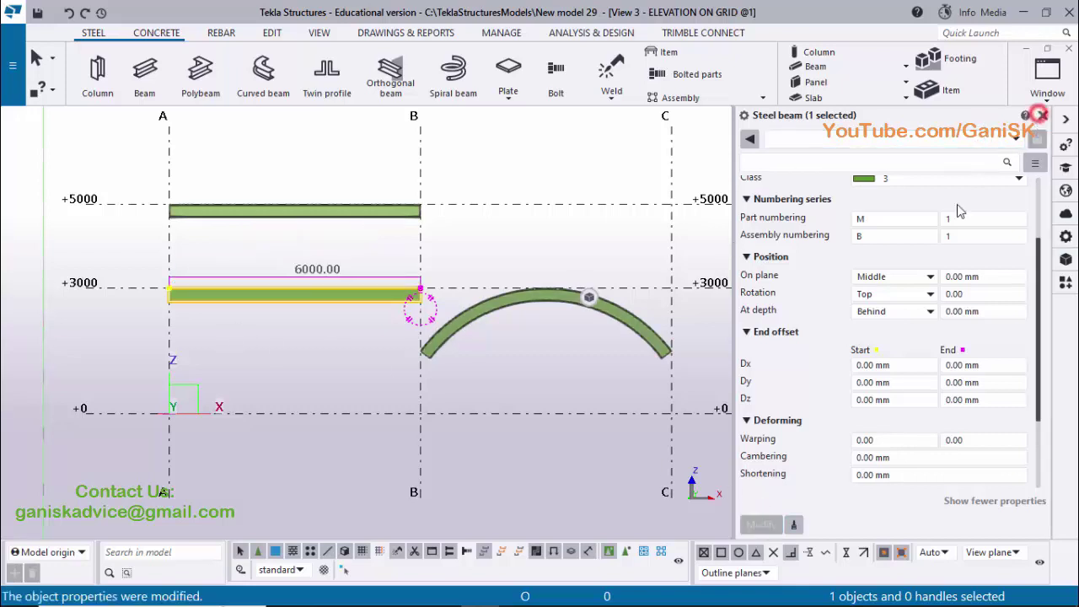
{"action": "left_click", "coordinate": [1043, 116]}
{"action": "left_click", "coordinate": [416, 313]}
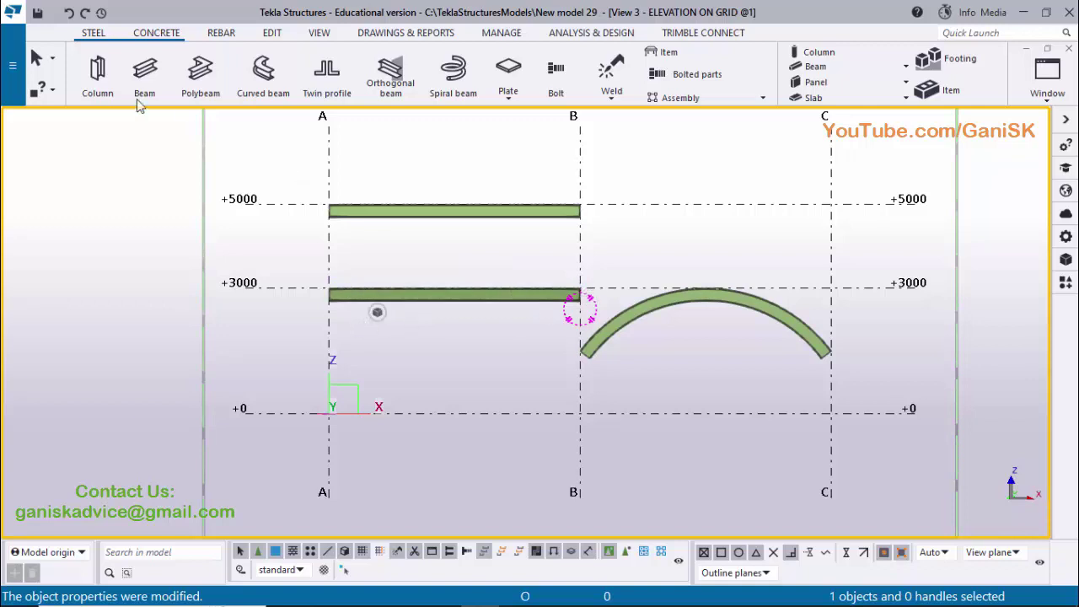
Model a straight beam from grid B to grid C at level +5000 and end the beam command
{"action": "left_click", "coordinate": [619, 199]}
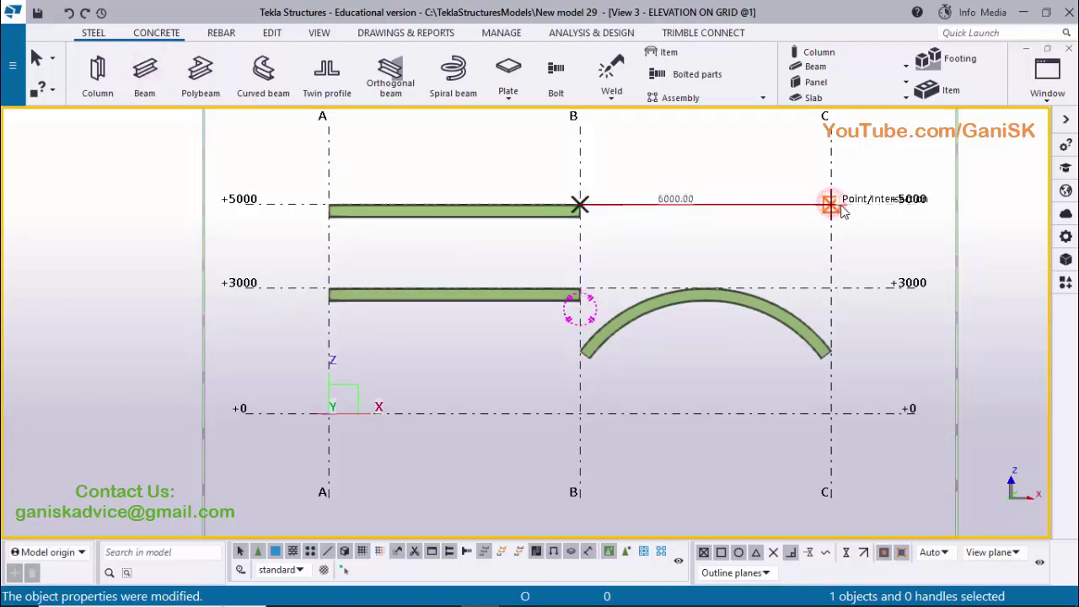
{"action": "left_click", "coordinate": [831, 203]}
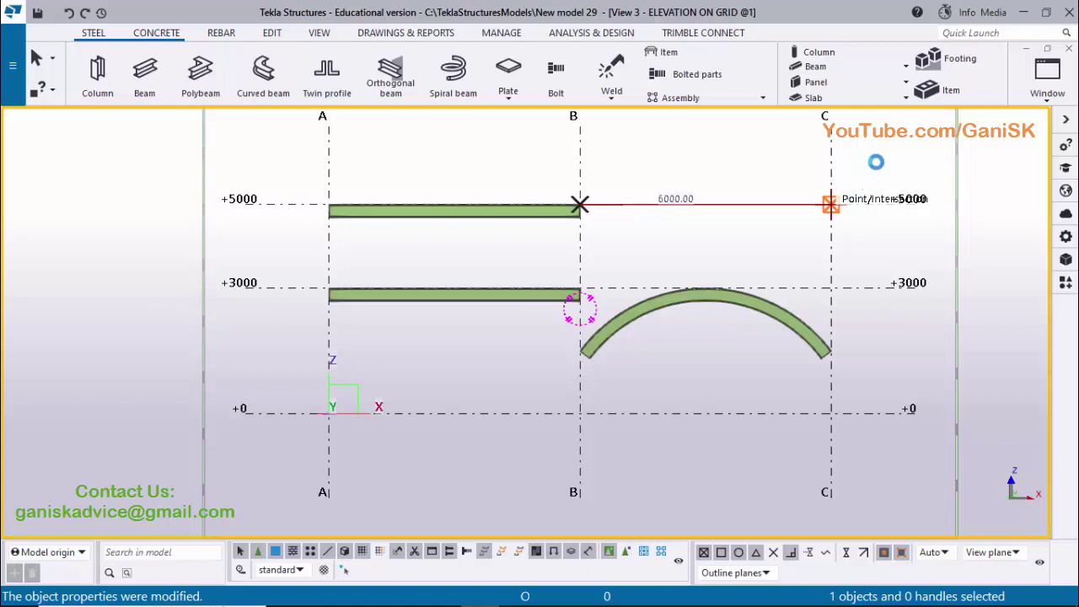
{"action": "right_click", "coordinate": [877, 153]}
{"action": "left_click", "coordinate": [891, 162]}
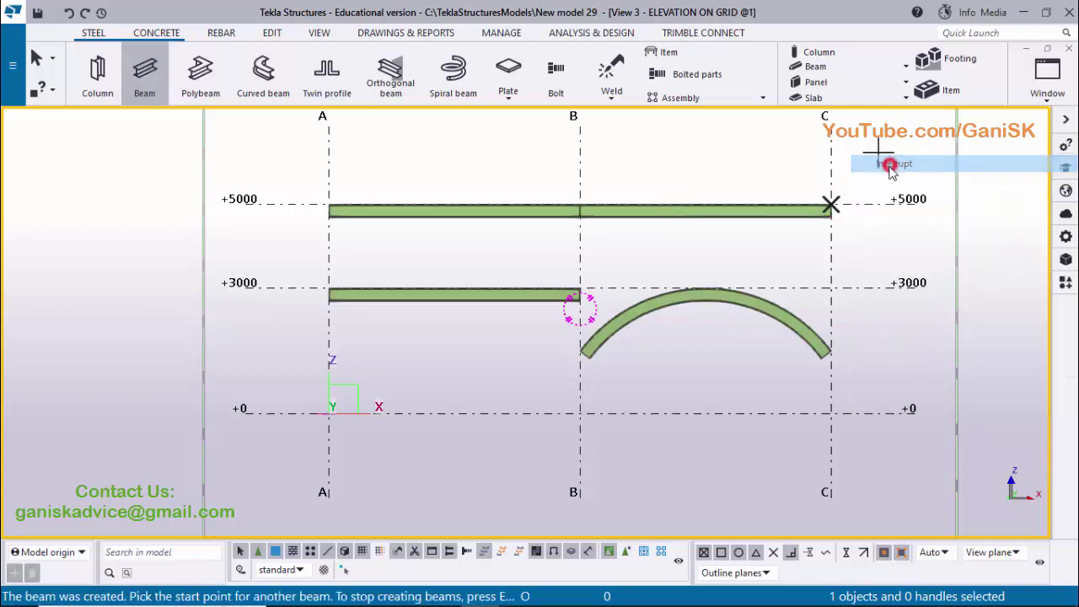
In the 3d view, change the profile of the rearmost straight beam between grids B and C to ISMB400
{"action": "left_click", "coordinate": [1048, 80]}
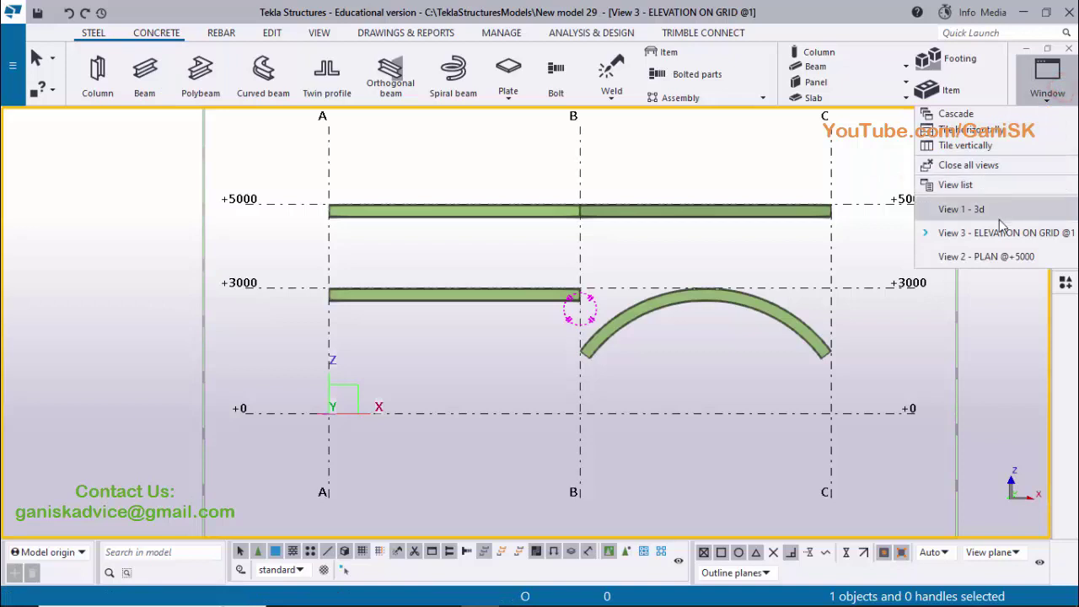
{"action": "left_click", "coordinate": [991, 211]}
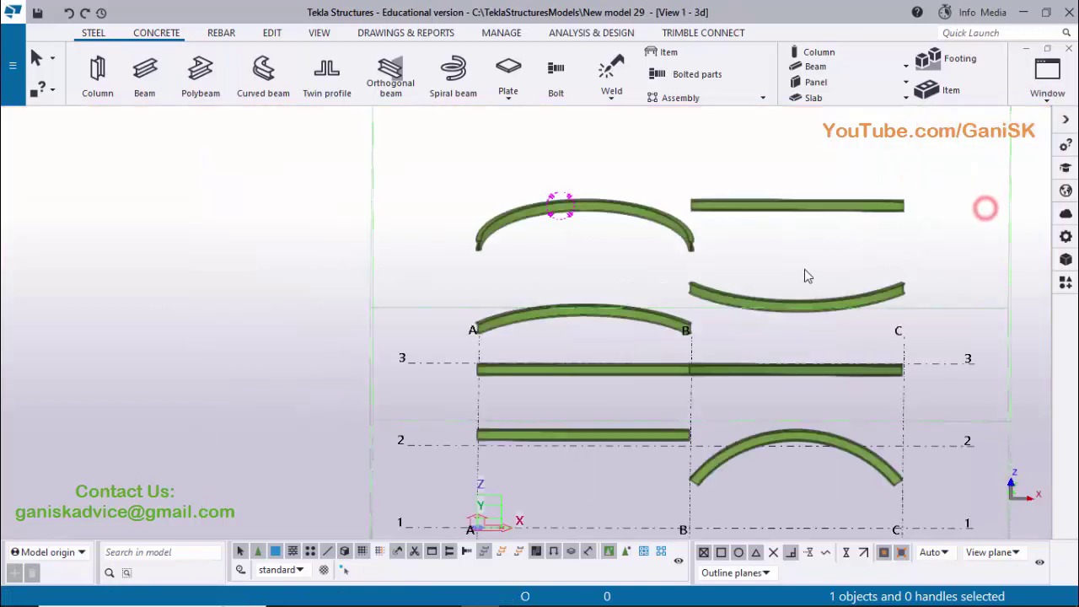
{"action": "scroll", "coordinate": [662, 340], "scroll_direction": "down", "scroll_amount": 2}
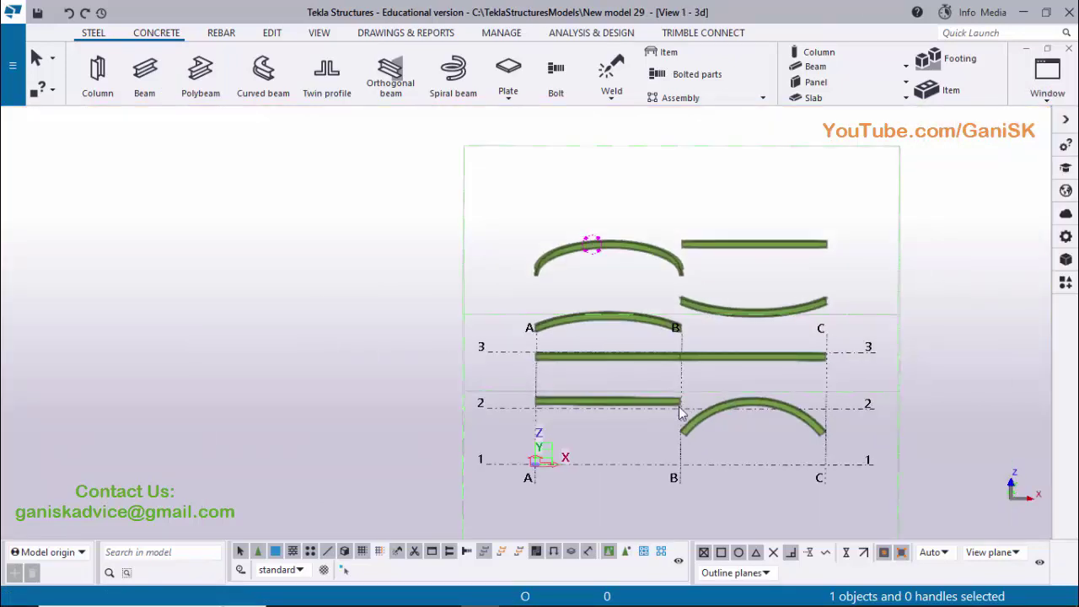
{"action": "middle_click_drag", "start_coordinate": [681, 412], "coordinate": [717, 337], "text": "ctrl"}
{"action": "scroll", "coordinate": [796, 270], "scroll_direction": "up", "scroll_amount": 3}
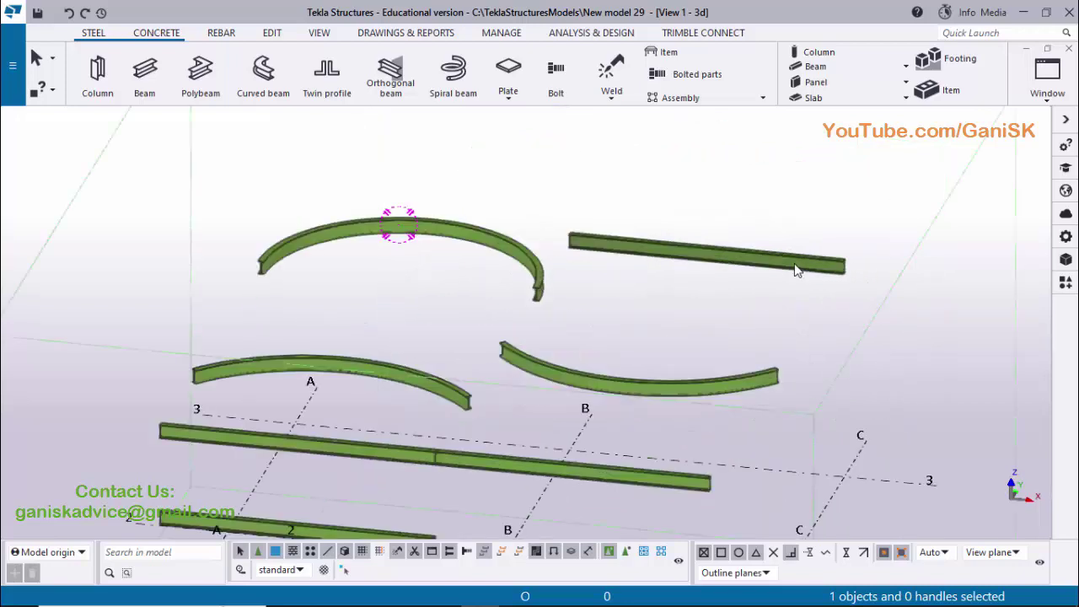
{"action": "scroll", "coordinate": [796, 270], "scroll_direction": "up", "scroll_amount": 4}
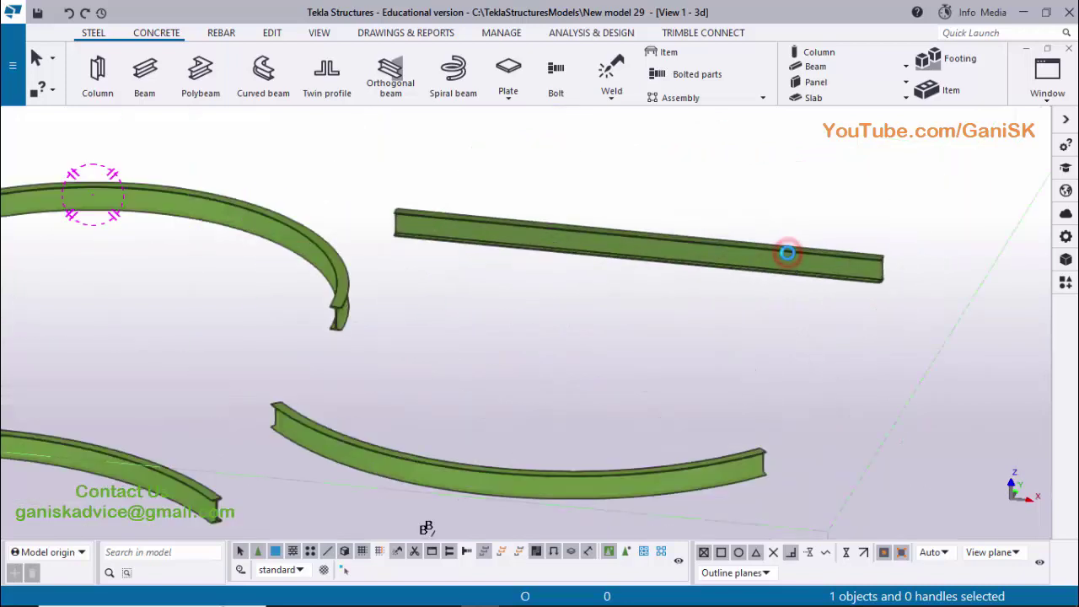
{"action": "double_click", "coordinate": [791, 253]}
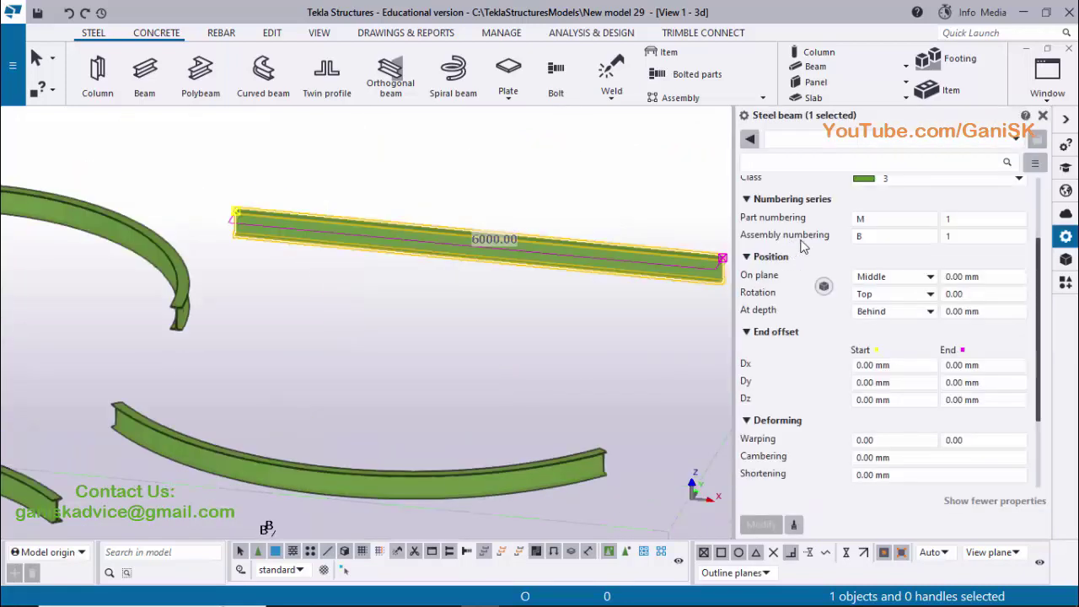
{"action": "scroll", "coordinate": [802, 244], "scroll_direction": "up", "scroll_amount": 3}
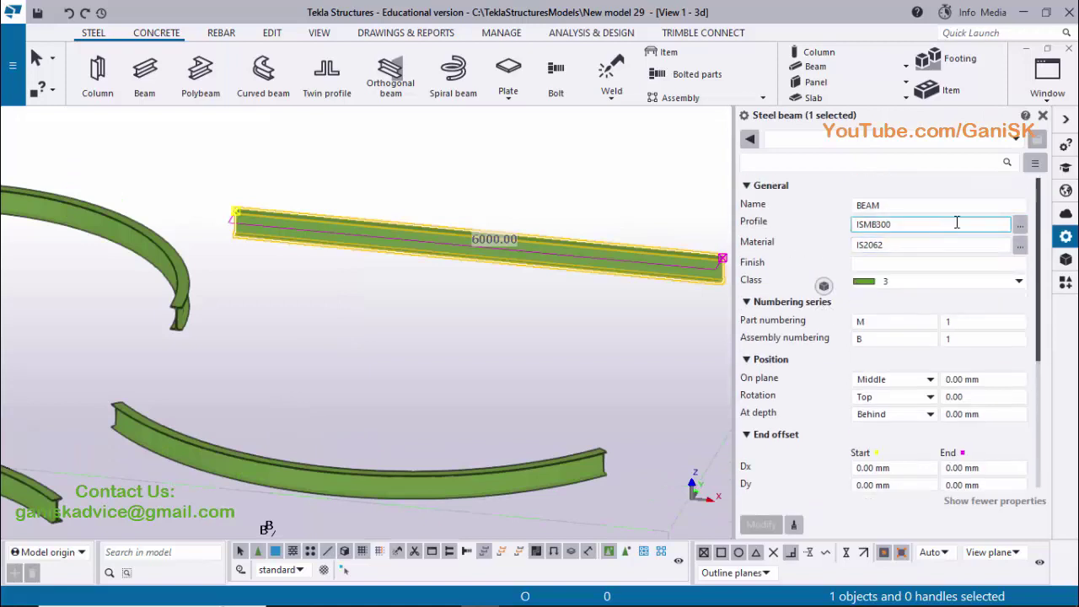
{"action": "left_click", "coordinate": [1018, 228]}
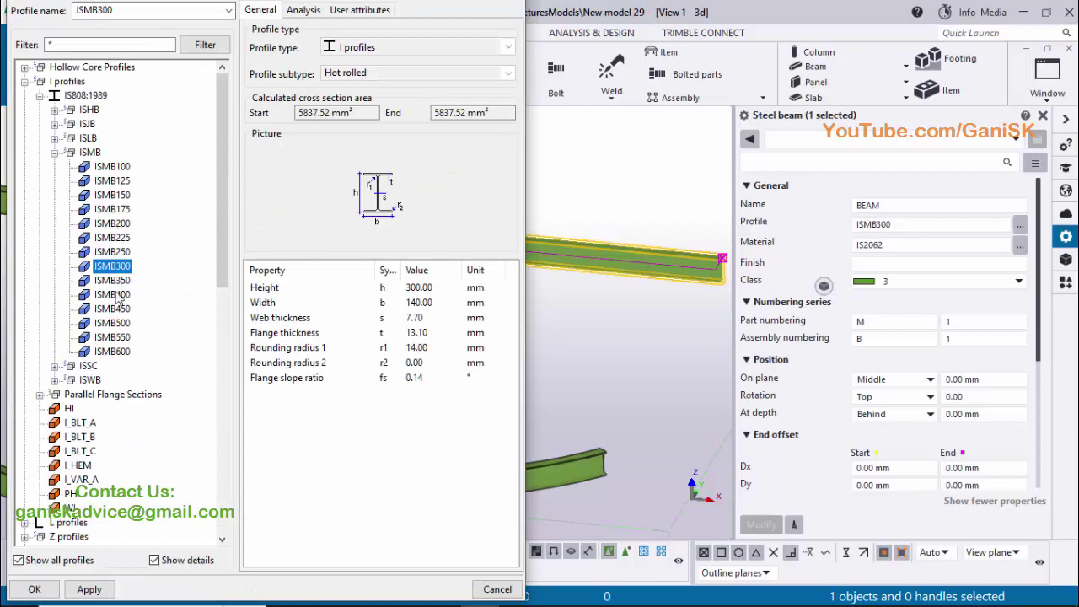
{"action": "left_click", "coordinate": [114, 294]}
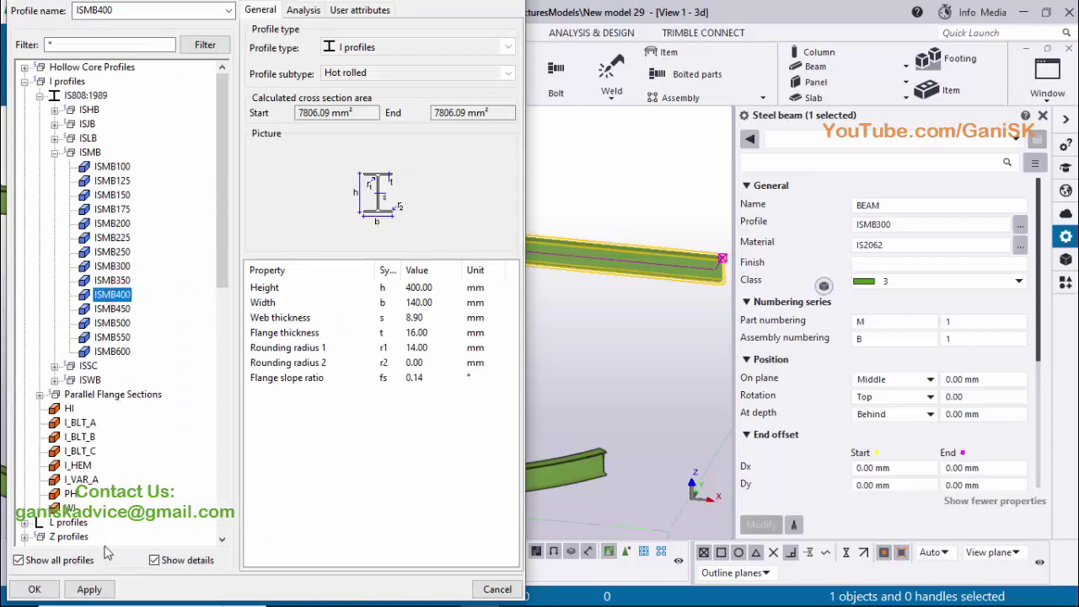
{"action": "left_click", "coordinate": [87, 590]}
{"action": "left_click", "coordinate": [35, 589]}
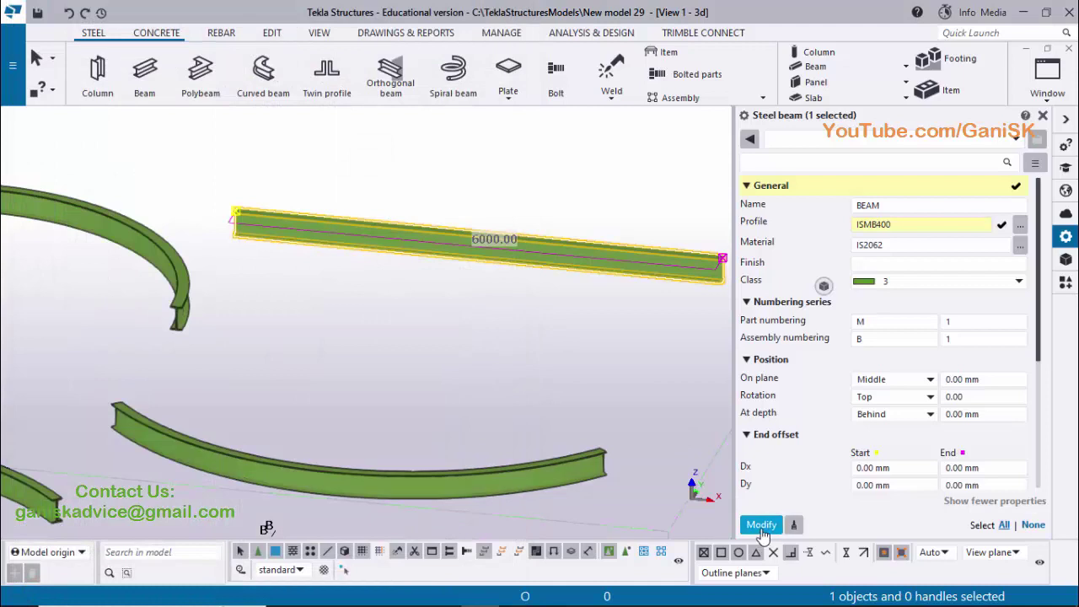
{"action": "left_click", "coordinate": [762, 526]}
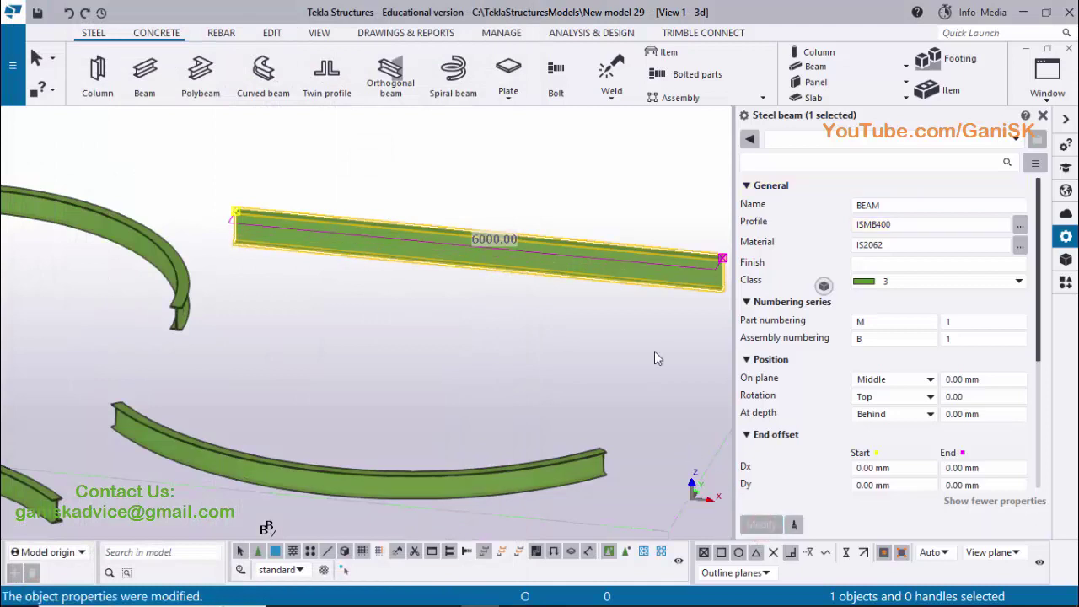
Set the selected straight beam's class to 5, apply it and close the beam properties
{"action": "left_click", "coordinate": [902, 283]}
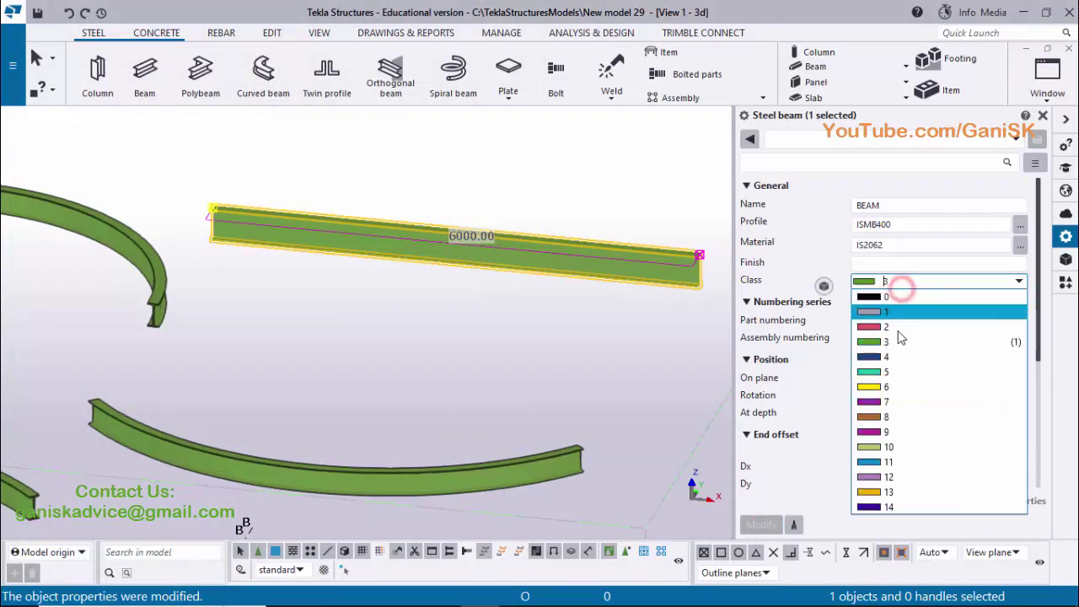
{"action": "left_click", "coordinate": [885, 372]}
{"action": "left_click", "coordinate": [761, 524]}
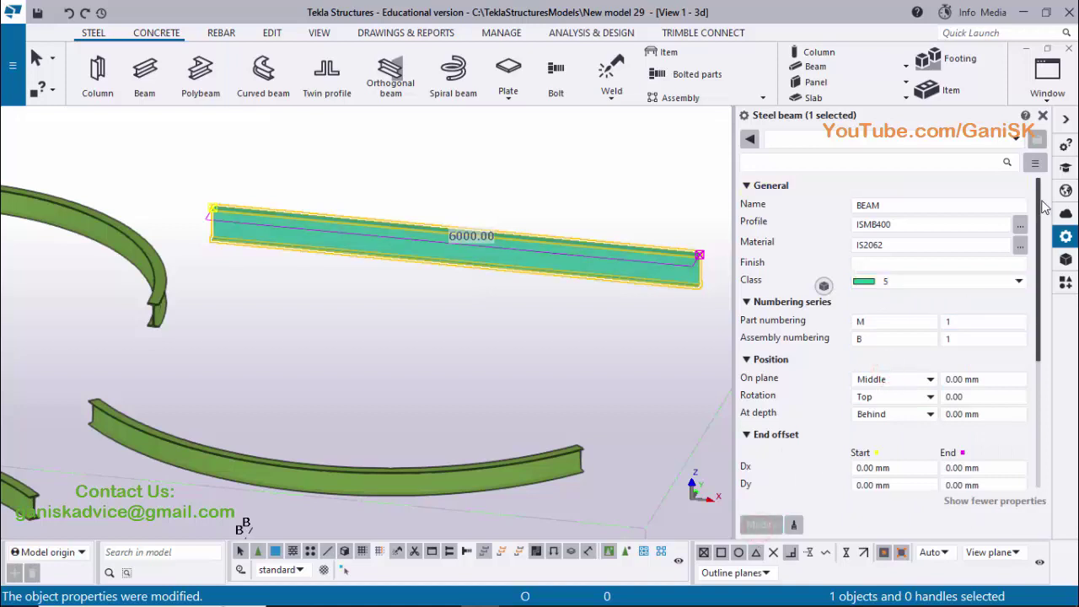
{"action": "left_click", "coordinate": [1043, 115]}
Curve the class 5 beam in the XZ plane with a radius of 3500 mm and 59 segments
{"action": "left_click", "coordinate": [693, 262]}
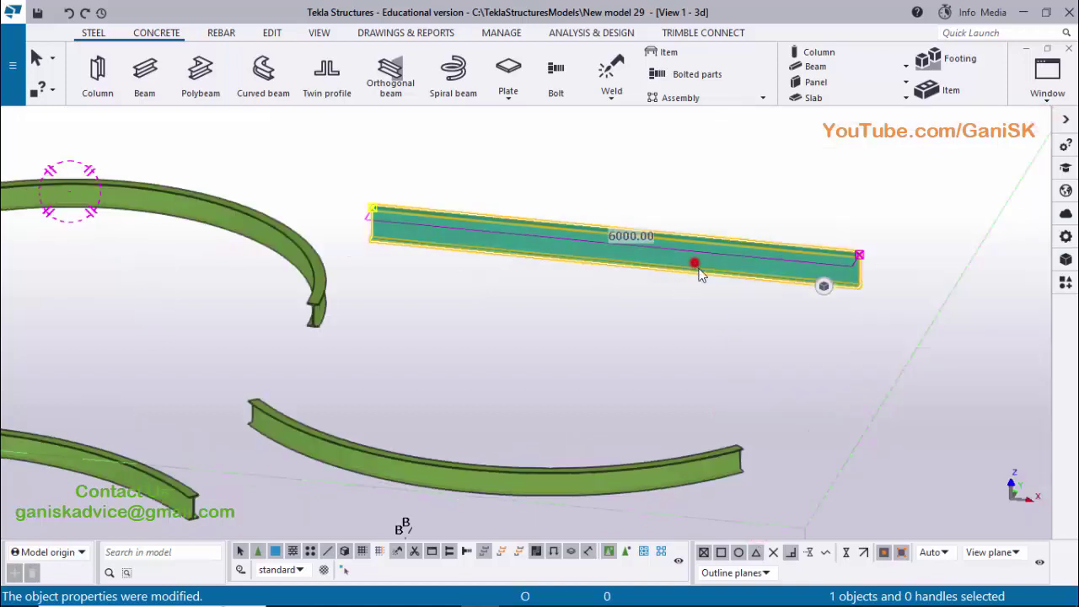
{"action": "double_click", "coordinate": [755, 281]}
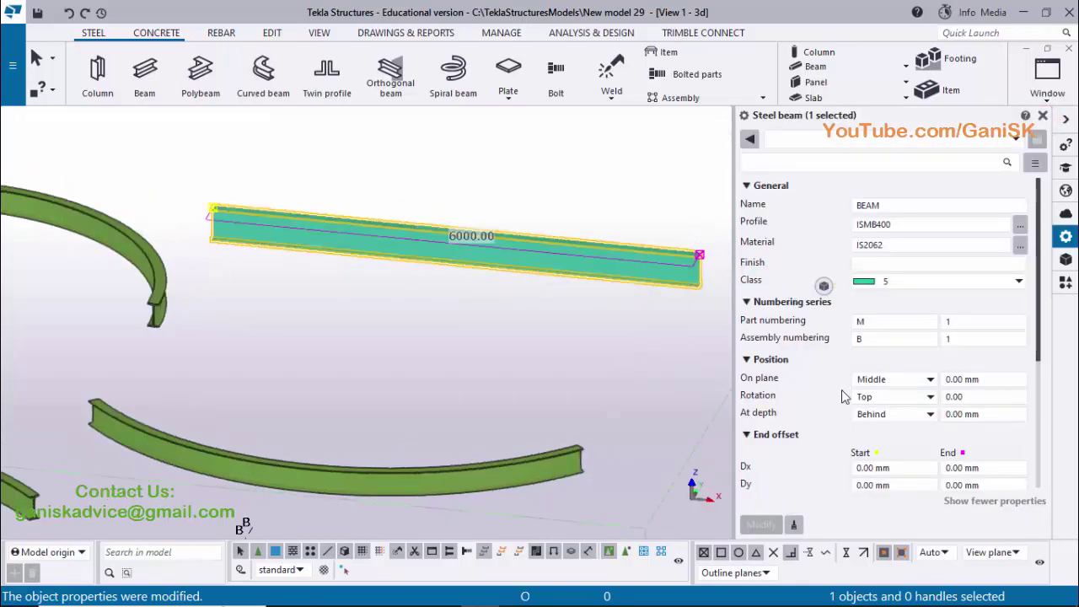
{"action": "scroll", "coordinate": [843, 411], "scroll_direction": "down", "scroll_amount": 5}
{"action": "scroll", "coordinate": [843, 410], "scroll_direction": "down", "scroll_amount": 1}
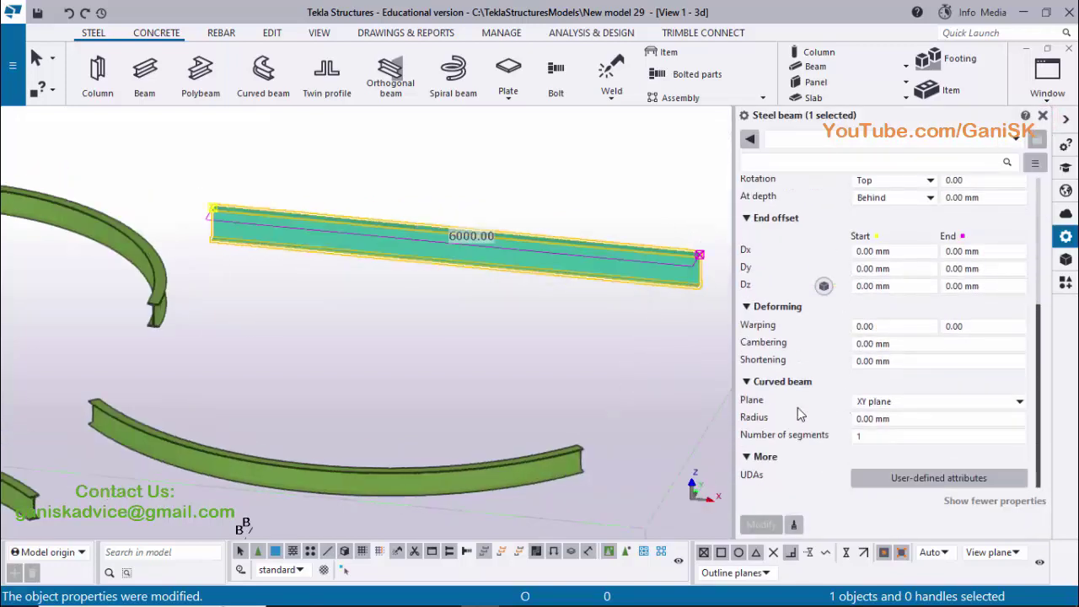
{"action": "left_click", "coordinate": [902, 403]}
{"action": "left_click", "coordinate": [900, 418]}
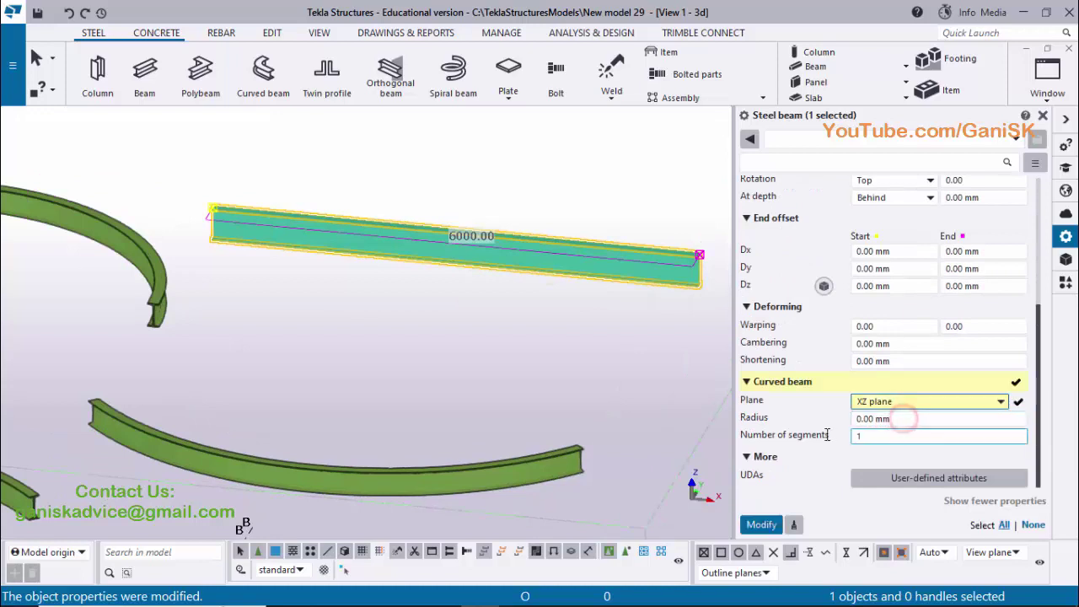
{"action": "left_click_drag", "start_coordinate": [898, 417], "coordinate": [833, 423]}
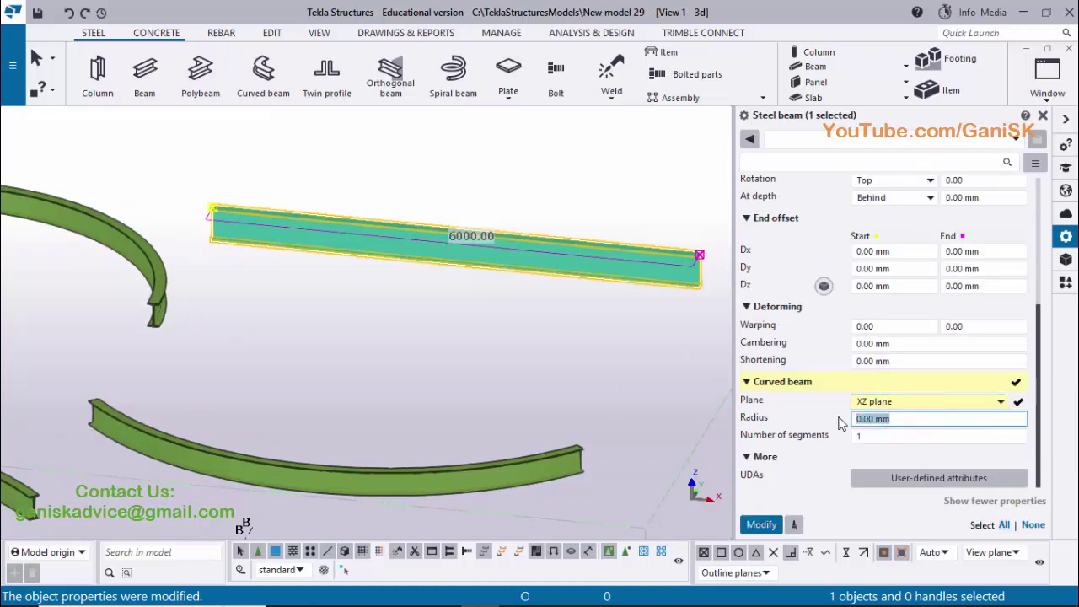
{"action": "type", "text": "3500"}
{"action": "left_click_drag", "start_coordinate": [872, 435], "coordinate": [811, 440]}
{"action": "type", "text": "59"}
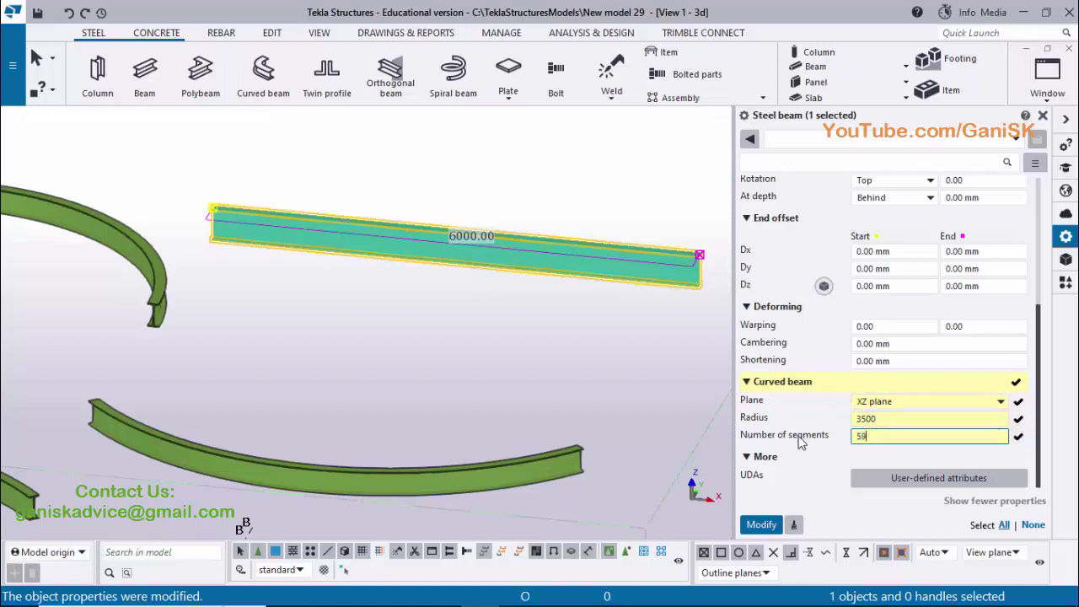
{"action": "left_click", "coordinate": [763, 523]}
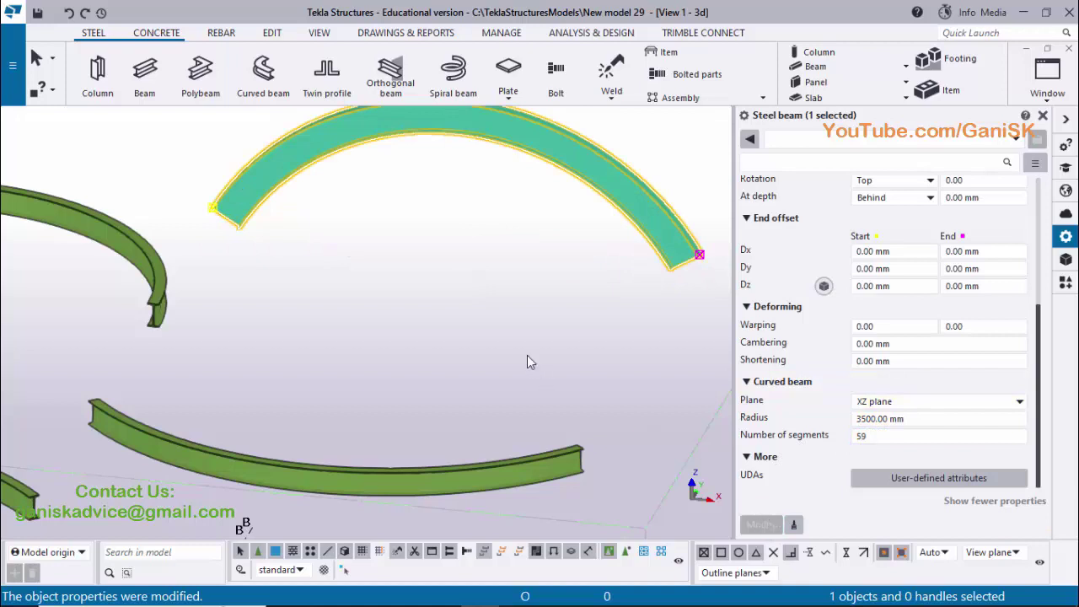
Reverse the arch's curvature by setting the beam's radius to -3500 mm
{"action": "middle_click_drag", "start_coordinate": [509, 337], "coordinate": [561, 447]}
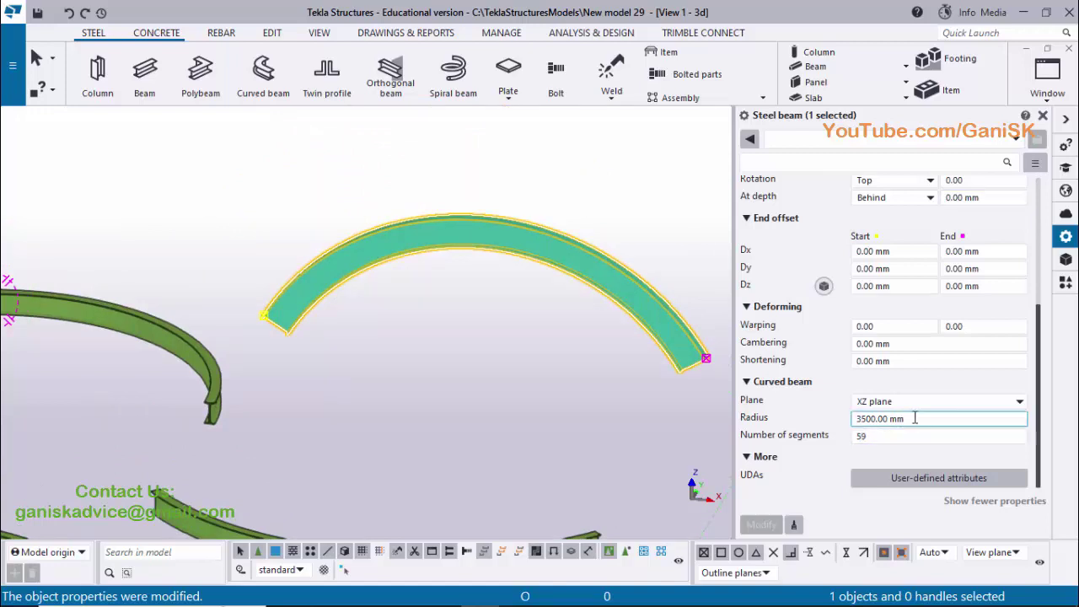
{"action": "left_click", "coordinate": [862, 417]}
{"action": "type", "text": "3"}
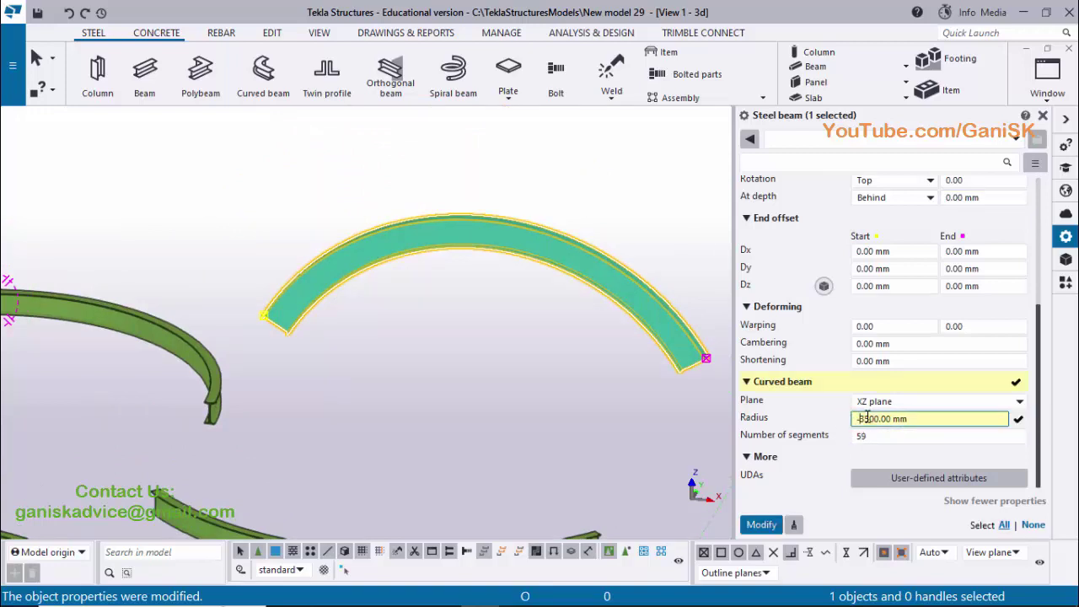
{"action": "left_click", "coordinate": [761, 525]}
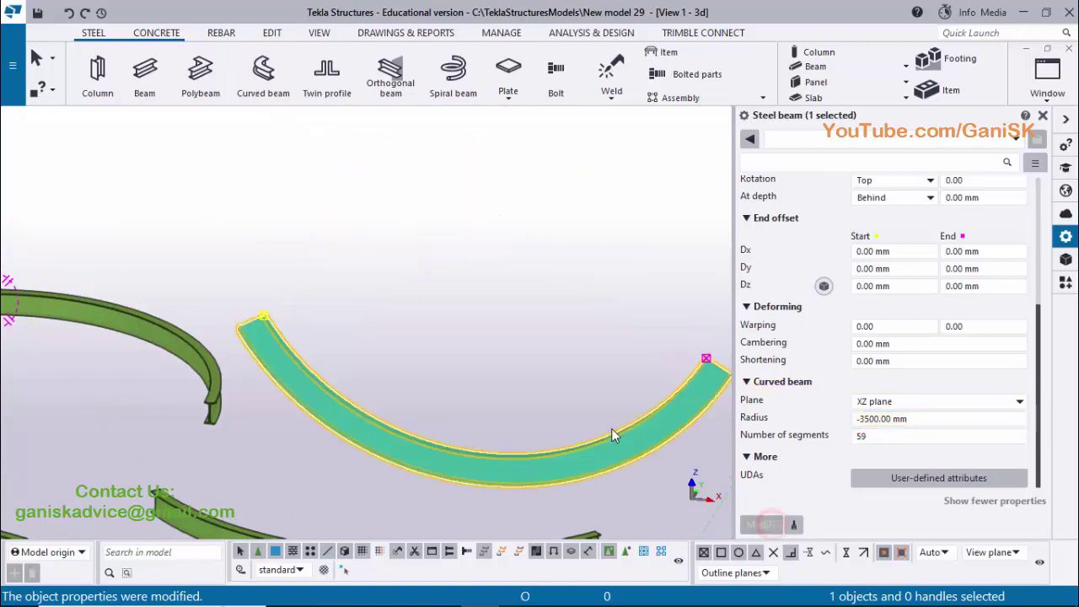
{"action": "middle_click_drag", "start_coordinate": [611, 429], "coordinate": [619, 299]}
{"action": "scroll", "coordinate": [597, 345], "scroll_direction": "down", "scroll_amount": 3}
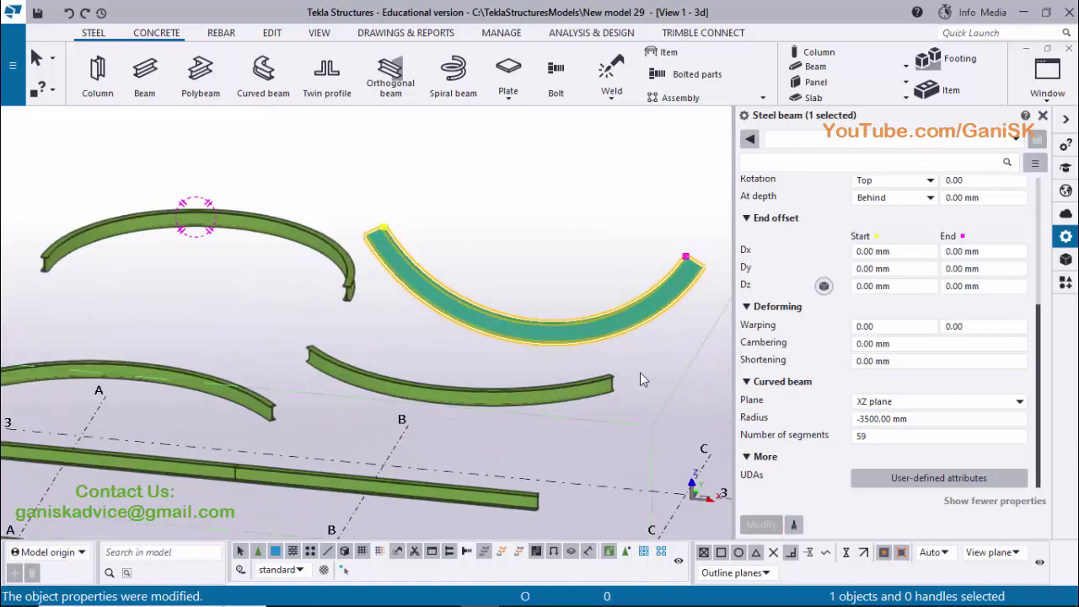
Change the curved beam's plane to XY plane, apply it and check the curve from above
{"action": "left_click", "coordinate": [889, 402]}
{"action": "left_click", "coordinate": [889, 432]}
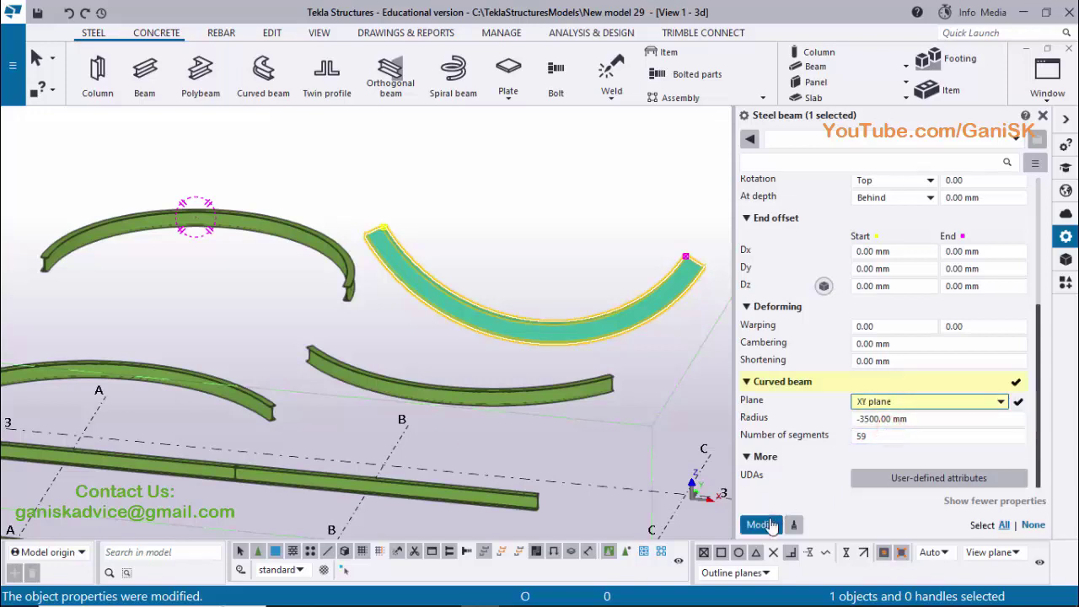
{"action": "left_click", "coordinate": [761, 524]}
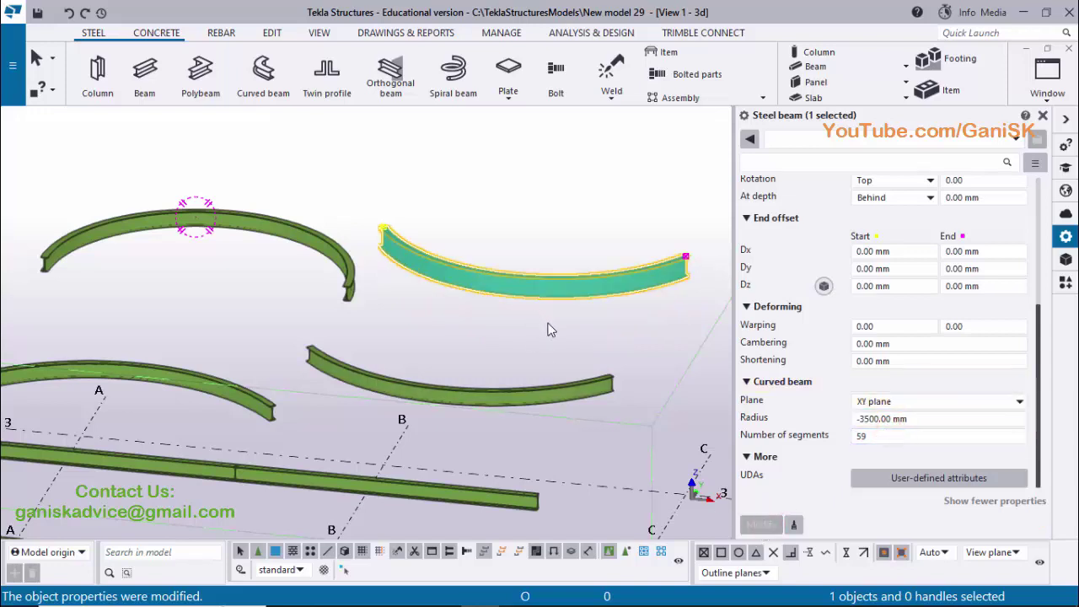
{"action": "middle_click_drag", "start_coordinate": [554, 344], "coordinate": [573, 456], "text": "ctrl"}
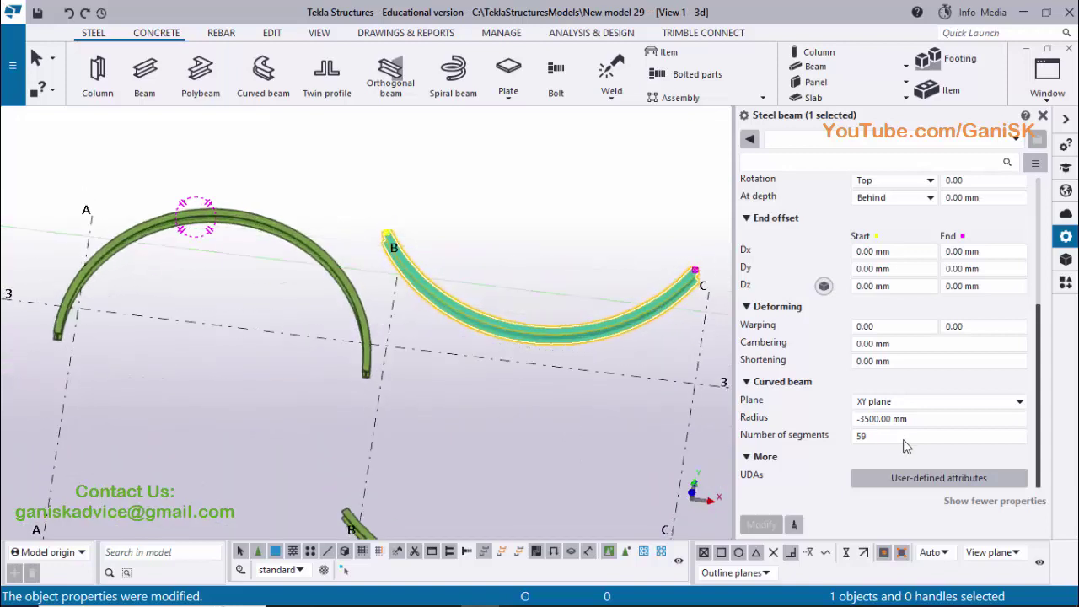
Set the curved beam's plane back to XZ plane, apply it and view the beam from the front
{"action": "left_click", "coordinate": [919, 409]}
{"action": "left_click", "coordinate": [895, 417]}
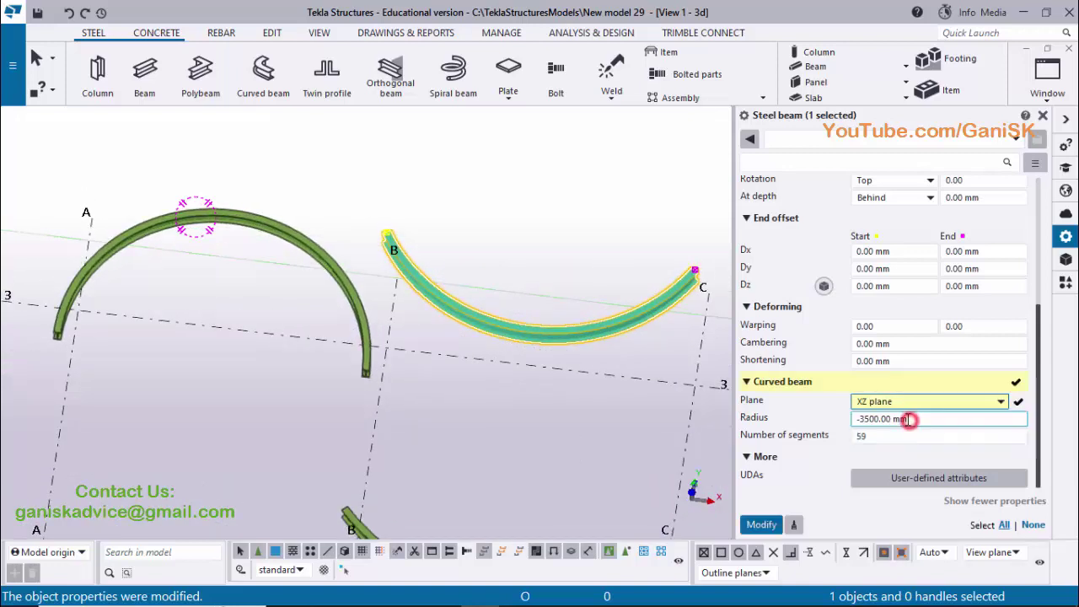
{"action": "left_click", "coordinate": [763, 523]}
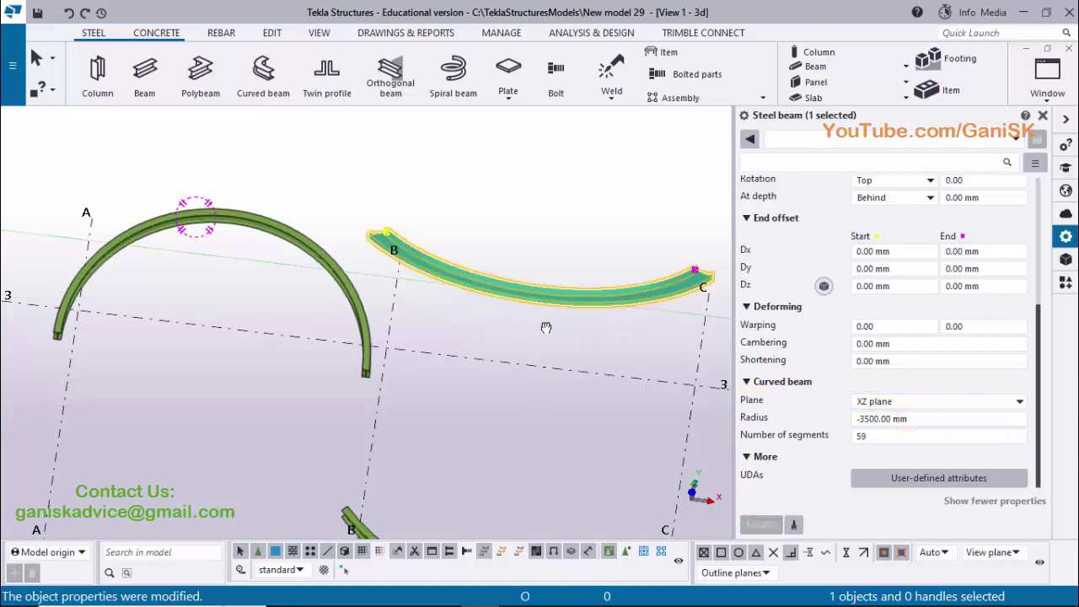
{"action": "middle_click_drag", "start_coordinate": [546, 328], "coordinate": [555, 268], "text": "ctrl"}
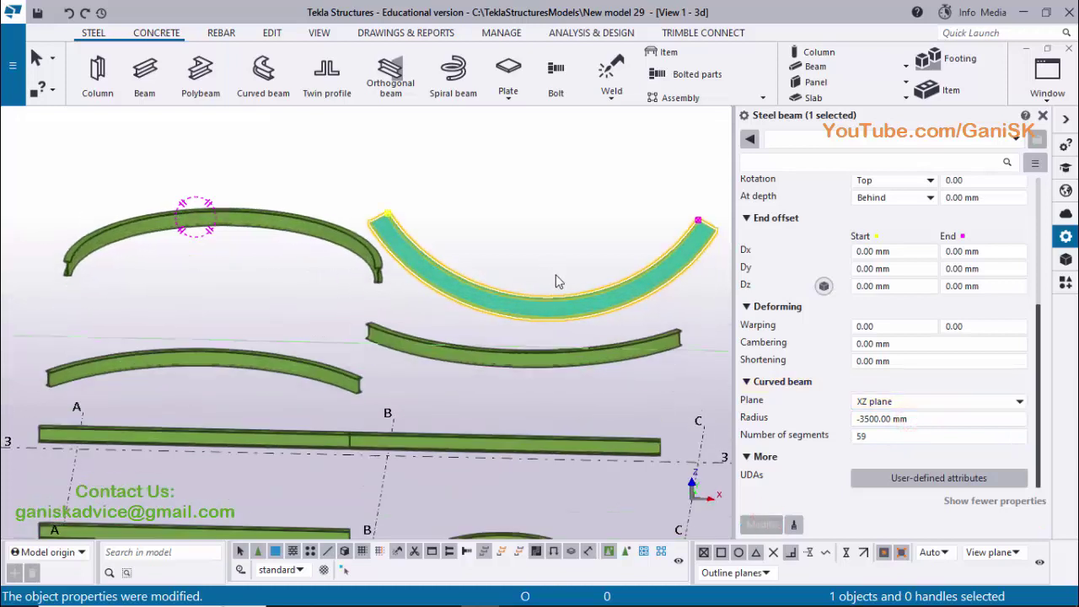
Set the curved beam's radius back to positive 3500 mm, apply it and close the properties
{"action": "left_click", "coordinate": [873, 419]}
{"action": "key", "text": "BackSpace"}
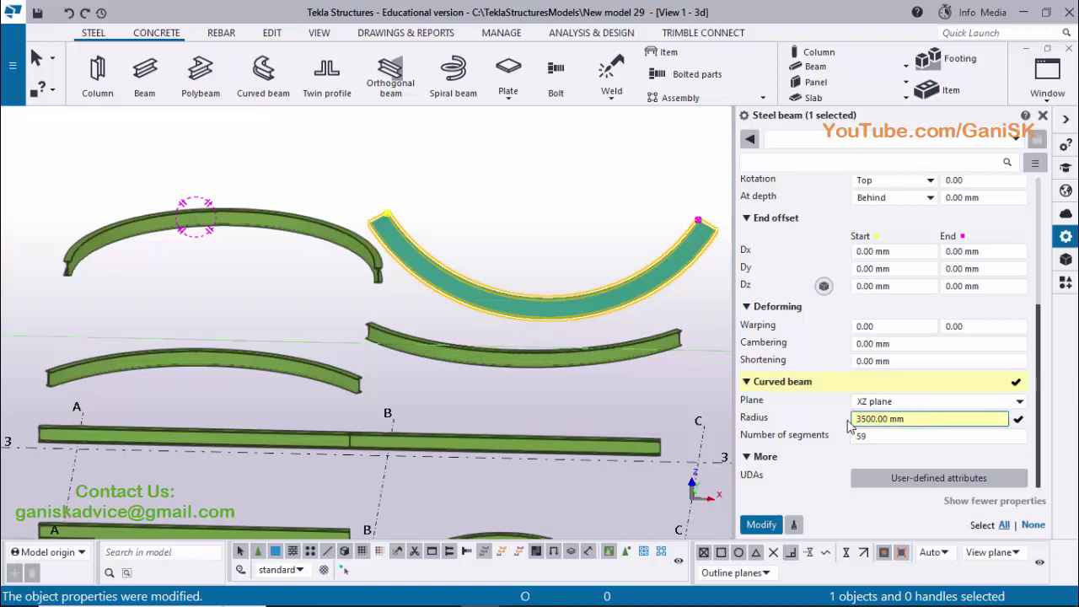
{"action": "left_click", "coordinate": [761, 525]}
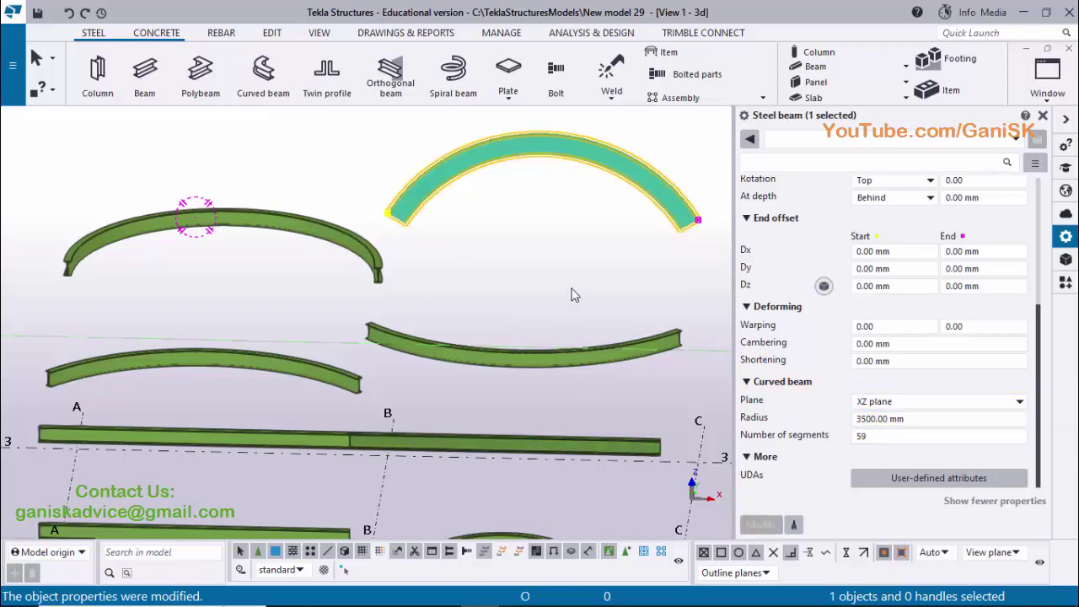
{"action": "left_click", "coordinate": [1043, 114]}
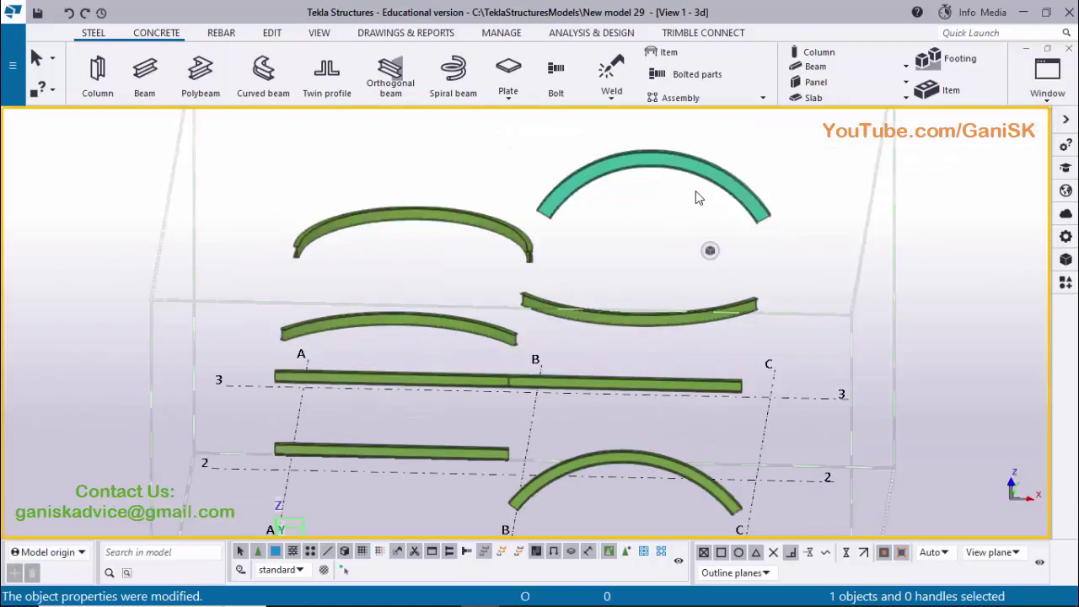
Open the profile catalog for the upward-arched beam and select PIPE among the circular hollow sections
{"action": "scroll", "coordinate": [763, 210], "scroll_direction": "up", "scroll_amount": 2}
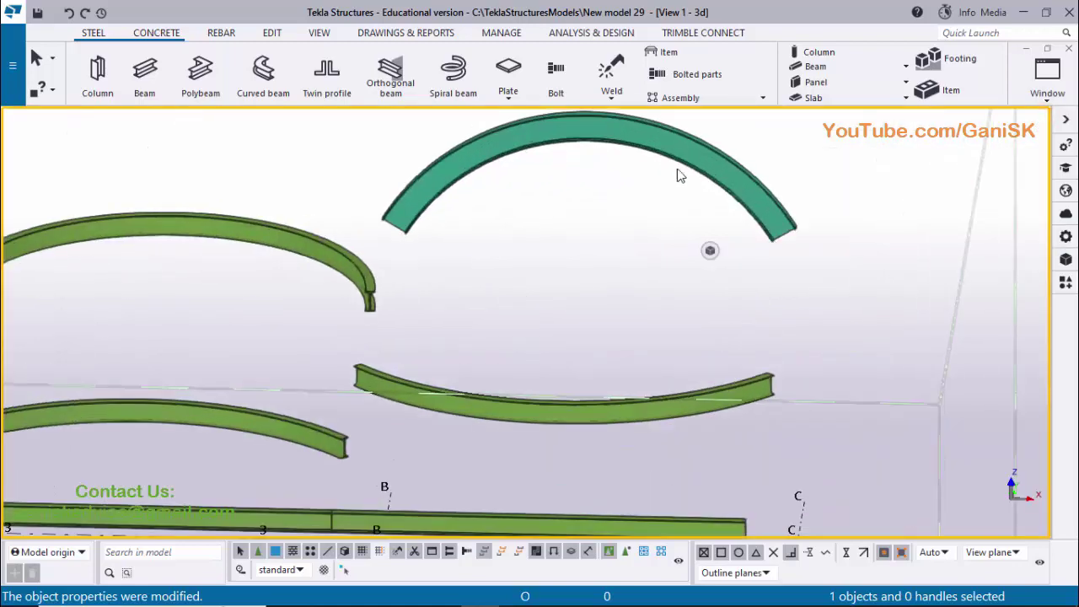
{"action": "double_click", "coordinate": [720, 182]}
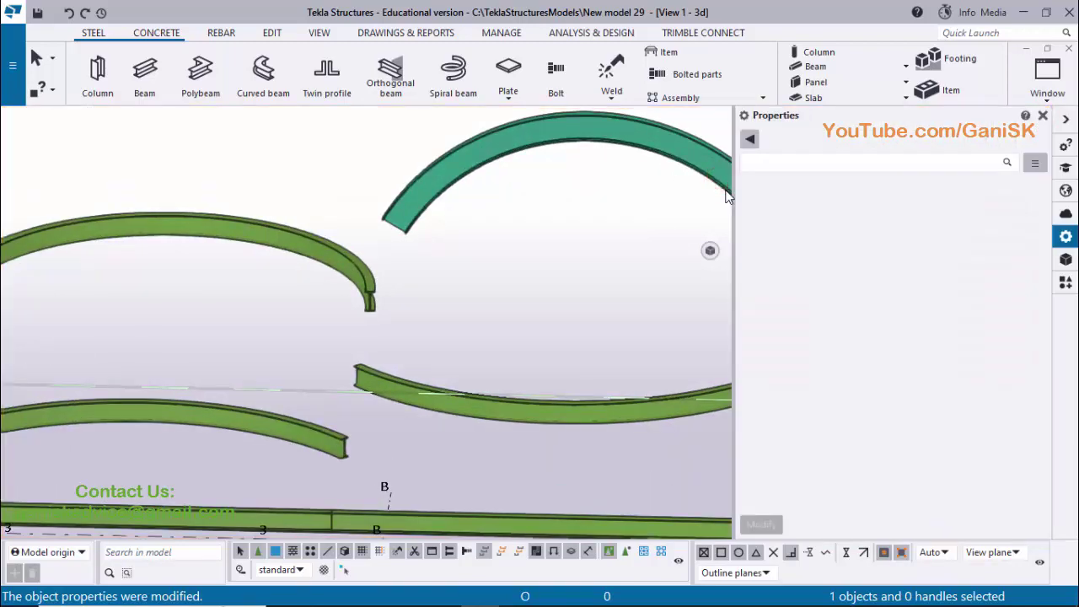
{"action": "scroll", "coordinate": [1042, 252], "scroll_direction": "up", "scroll_amount": 5}
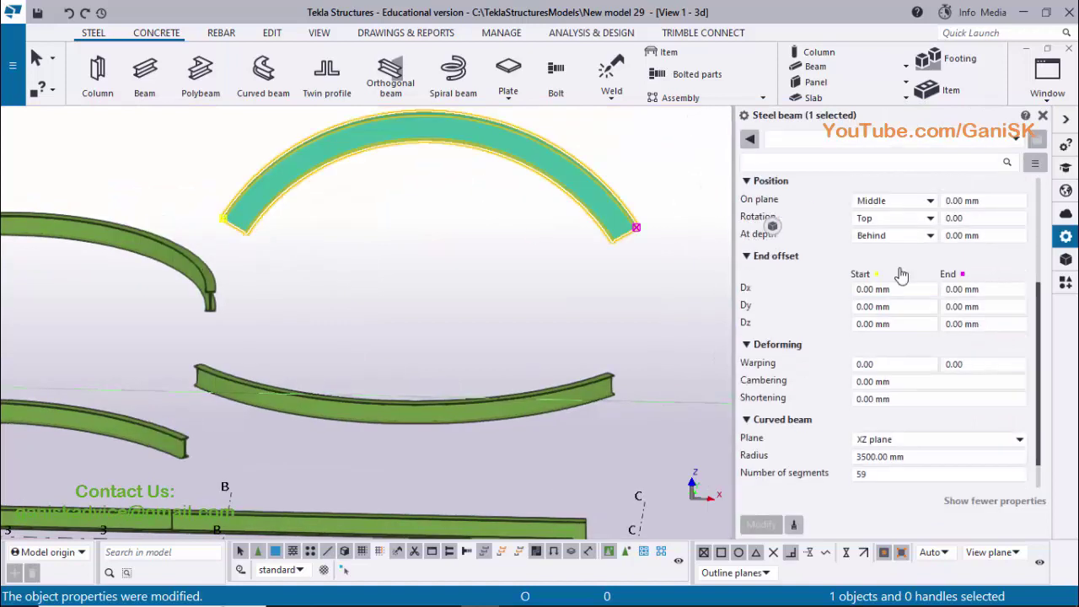
{"action": "left_click", "coordinate": [1020, 225]}
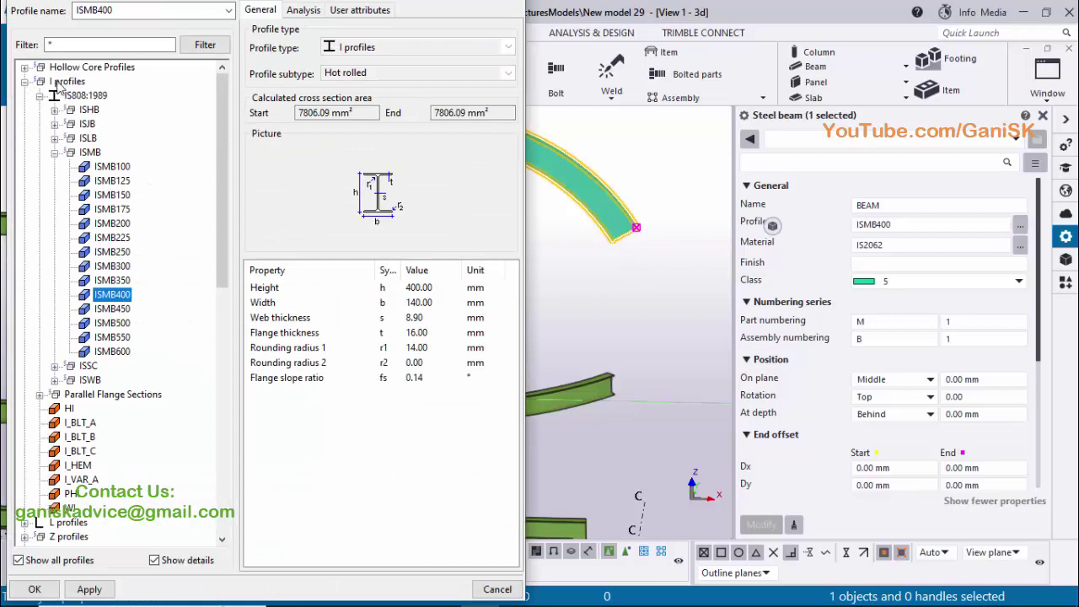
{"action": "left_click", "coordinate": [24, 82]}
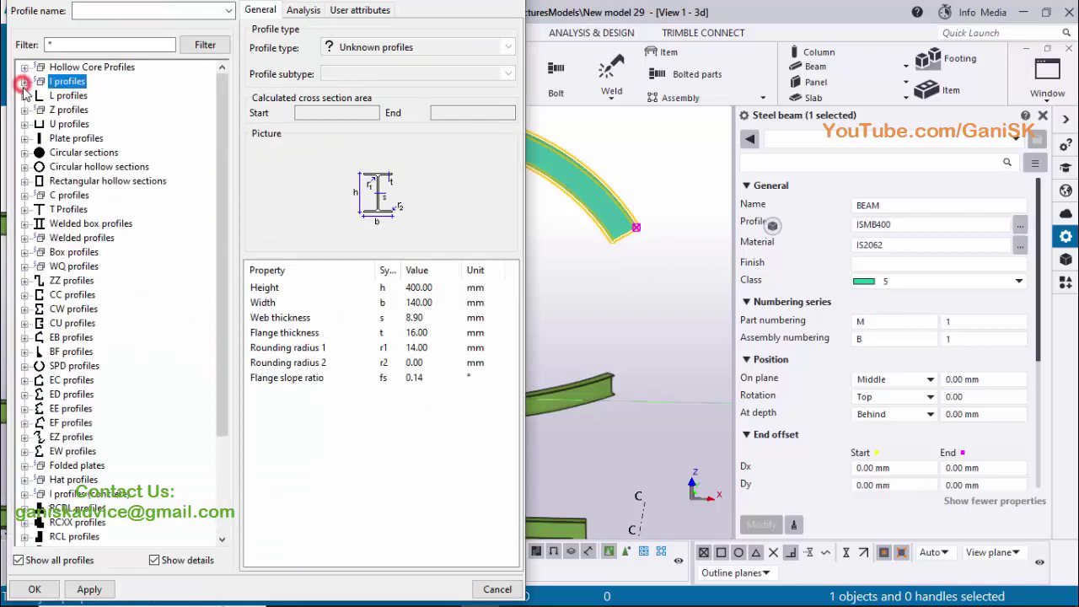
{"action": "left_click", "coordinate": [25, 167]}
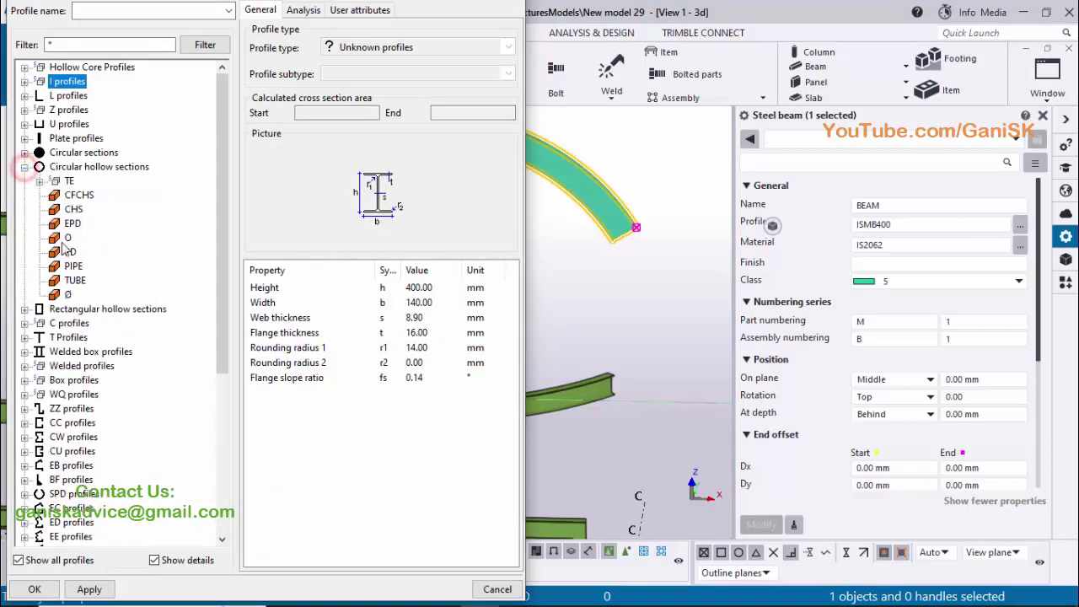
{"action": "left_click", "coordinate": [73, 267]}
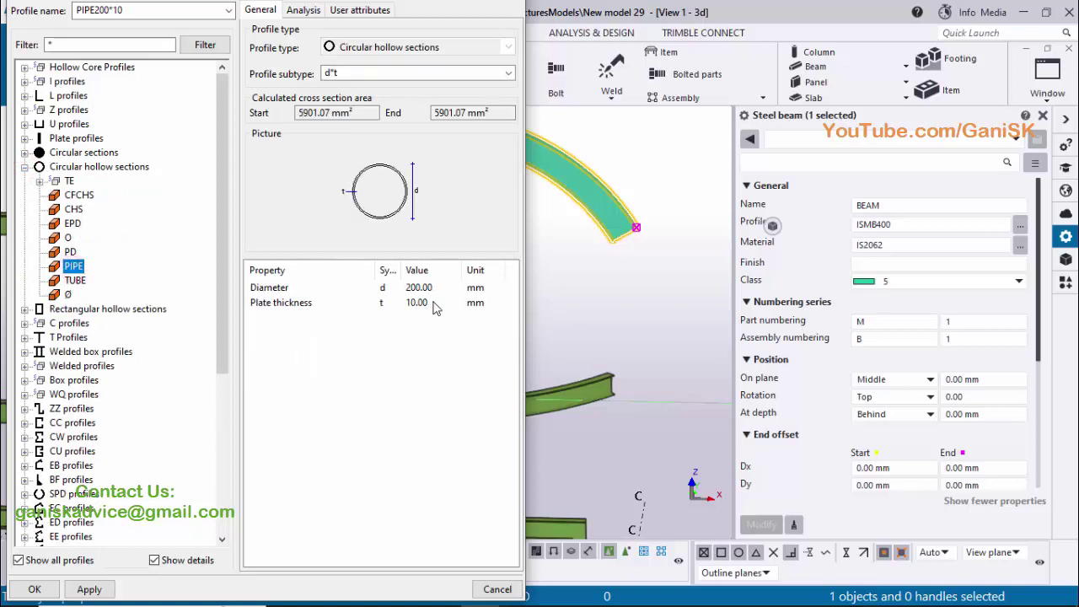
Set the pipe's diameter to 300 mm and plate thickness to 8 mm, and apply the profile to the arched beam
{"action": "left_click", "coordinate": [438, 288]}
{"action": "left_click", "coordinate": [439, 287]}
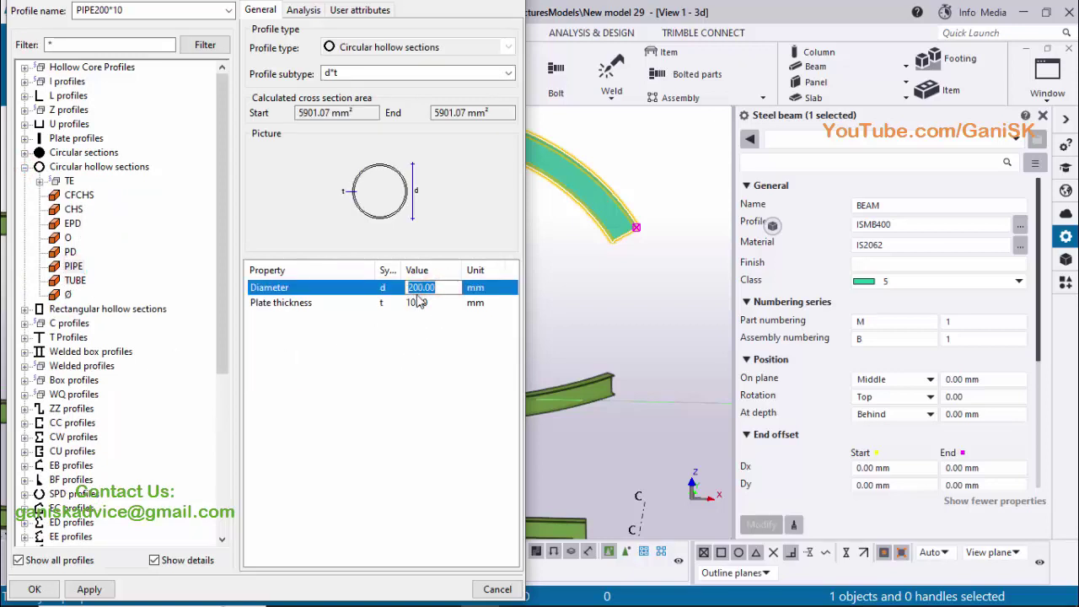
{"action": "type", "text": "300"}
{"action": "left_click", "coordinate": [419, 303]}
{"action": "left_click", "coordinate": [418, 303]}
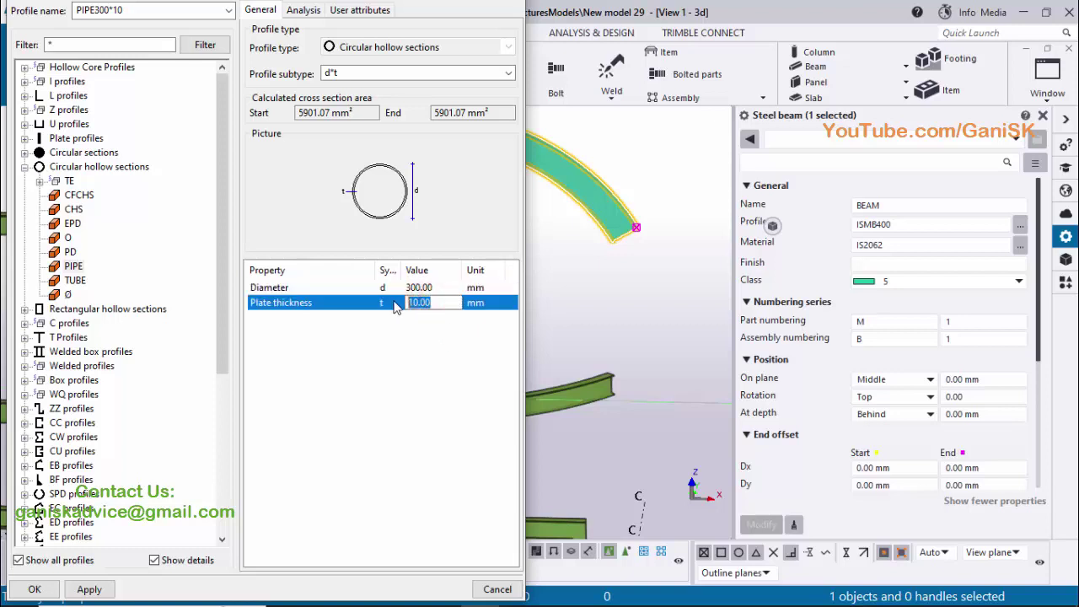
{"action": "type", "text": "8"}
{"action": "left_click", "coordinate": [89, 589]}
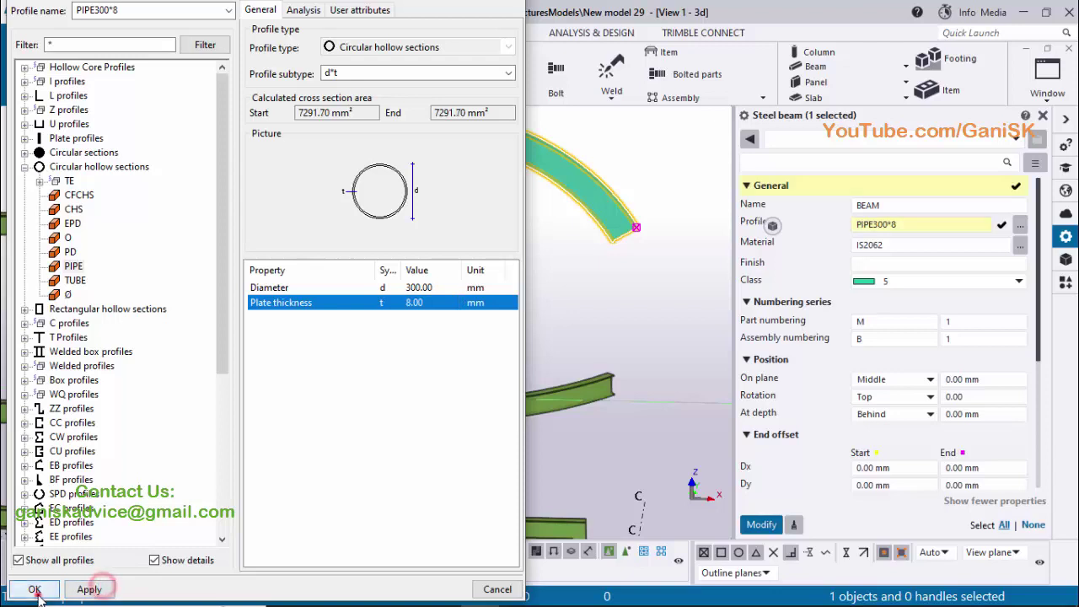
{"action": "left_click", "coordinate": [35, 589]}
{"action": "left_click", "coordinate": [762, 525]}
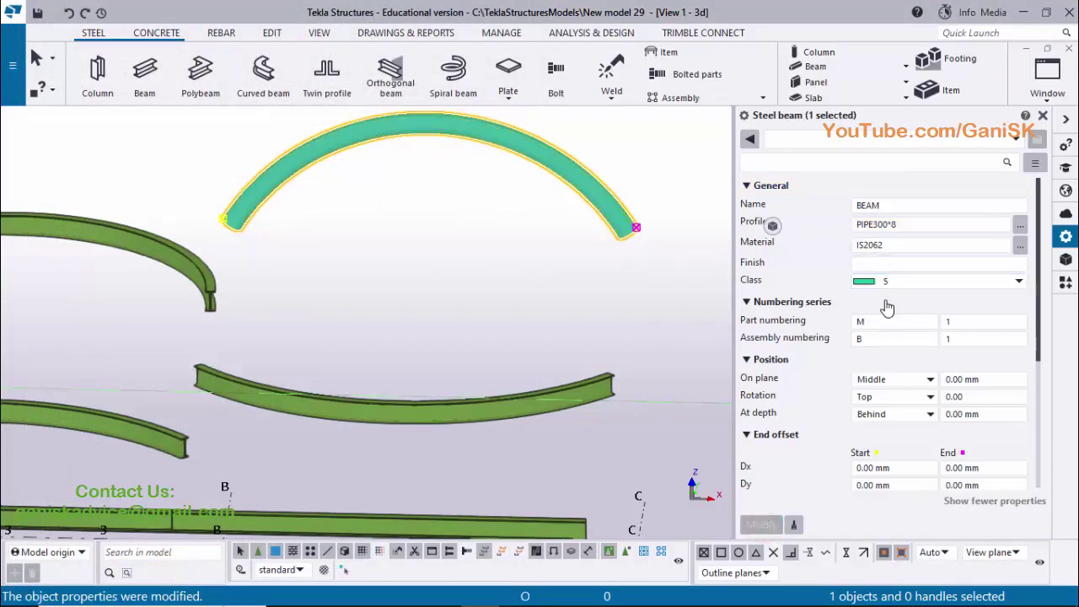
Set the arched pipe beam's class to 7 and apply it
{"action": "left_click", "coordinate": [906, 281]}
{"action": "left_click", "coordinate": [894, 401]}
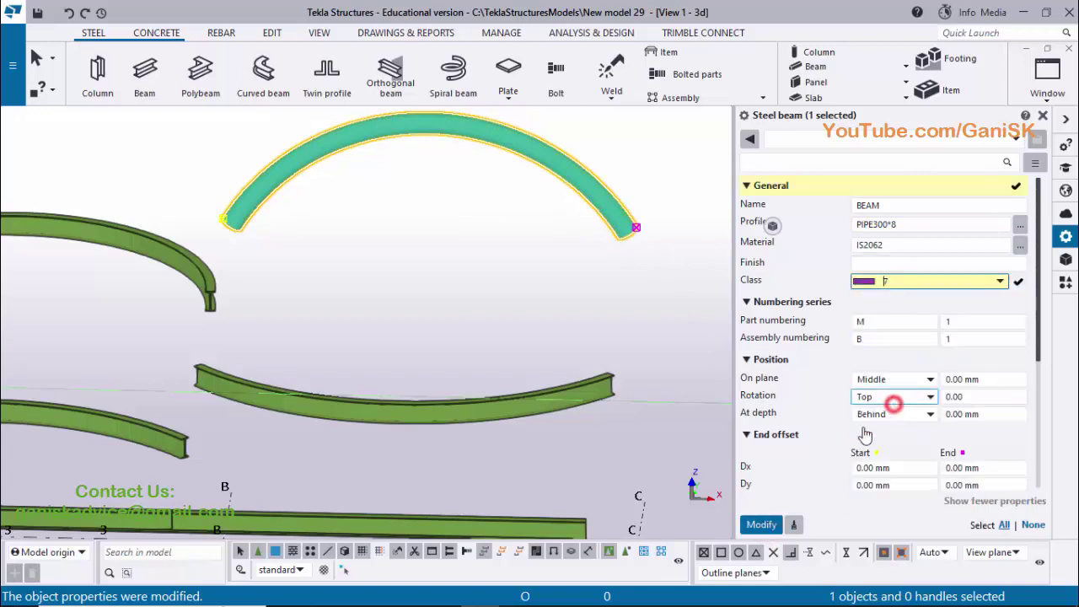
{"action": "left_click", "coordinate": [762, 525]}
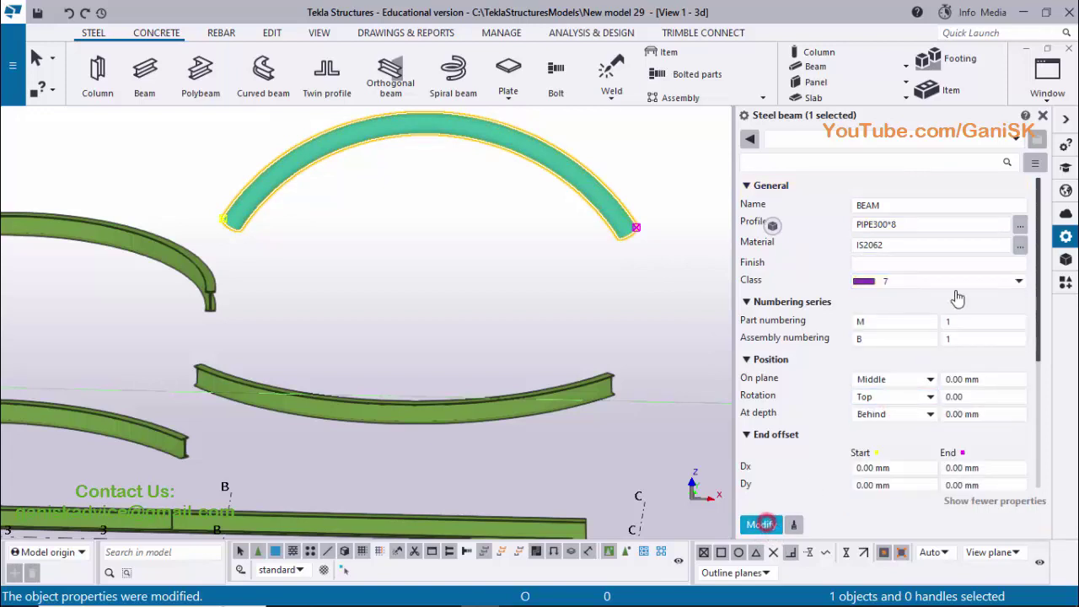
Close the beam properties and inspect the arched pipe beam's open end from an angled 3d view
{"action": "left_click", "coordinate": [1043, 115]}
{"action": "scroll", "coordinate": [768, 276], "scroll_direction": "up", "scroll_amount": 8}
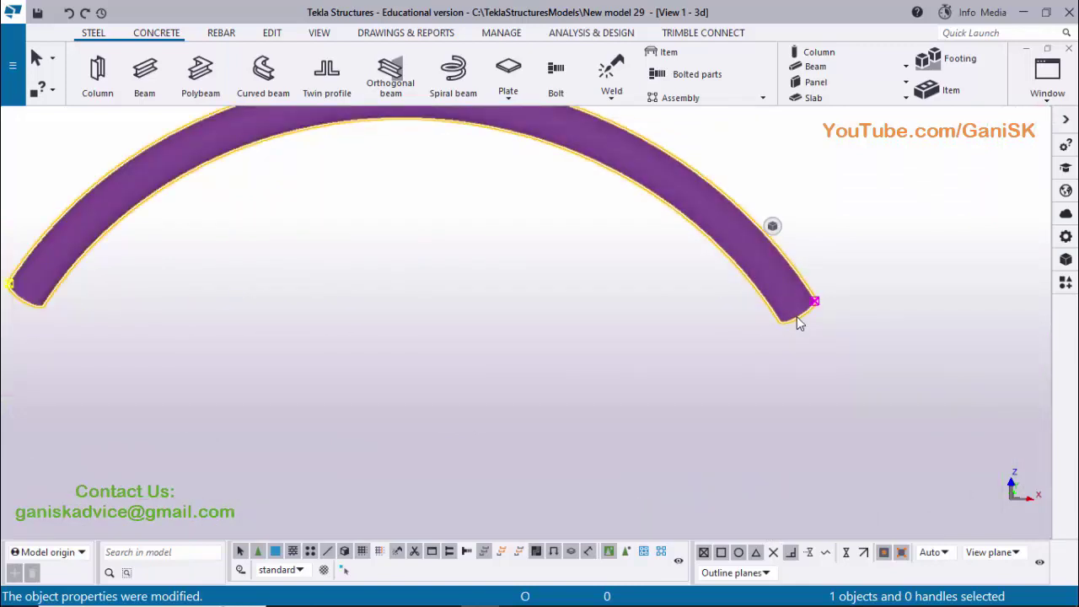
{"action": "key", "text": "ctrl+c"}
{"action": "left_click", "coordinate": [796, 305]}
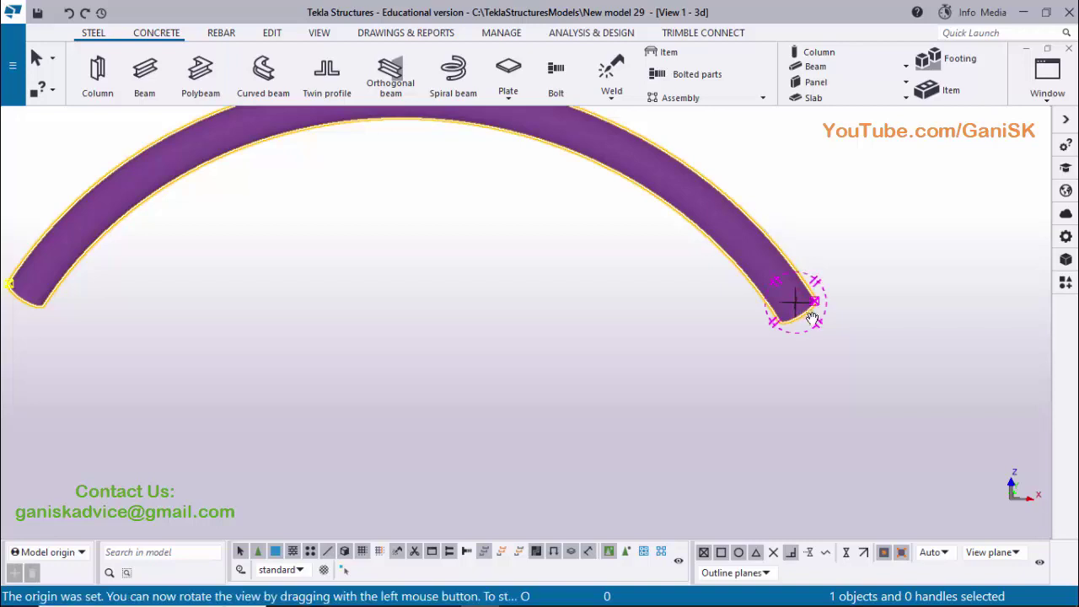
{"action": "mouse_move", "coordinate": [816, 335]}
{"action": "left_mouse_down"}
{"action": "mouse_move", "coordinate": [722, 212]}
{"action": "mouse_move", "coordinate": [829, 349]}
{"action": "mouse_move", "coordinate": [819, 337]}
{"action": "left_mouse_up"}
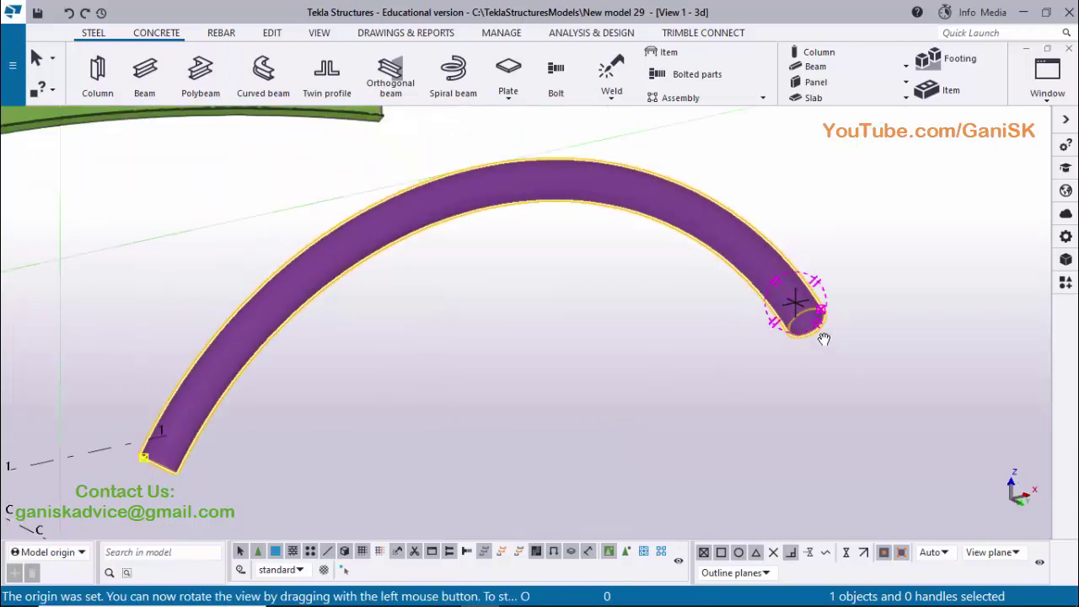
{"action": "scroll", "coordinate": [816, 334], "scroll_direction": "up", "scroll_amount": 5}
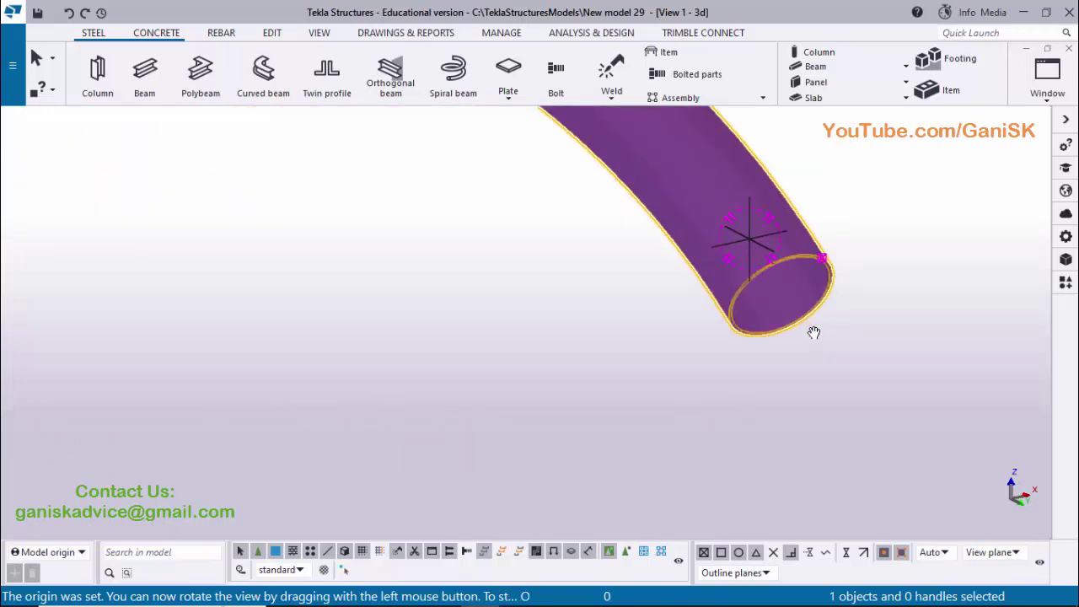
{"action": "right_click", "coordinate": [852, 204]}
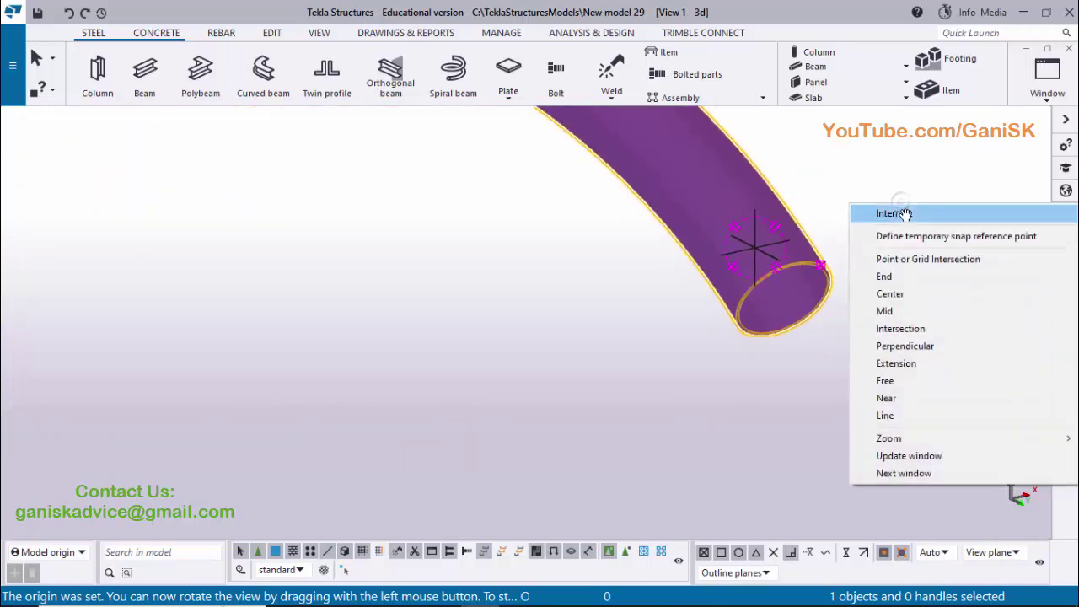
{"action": "left_click", "coordinate": [904, 215]}
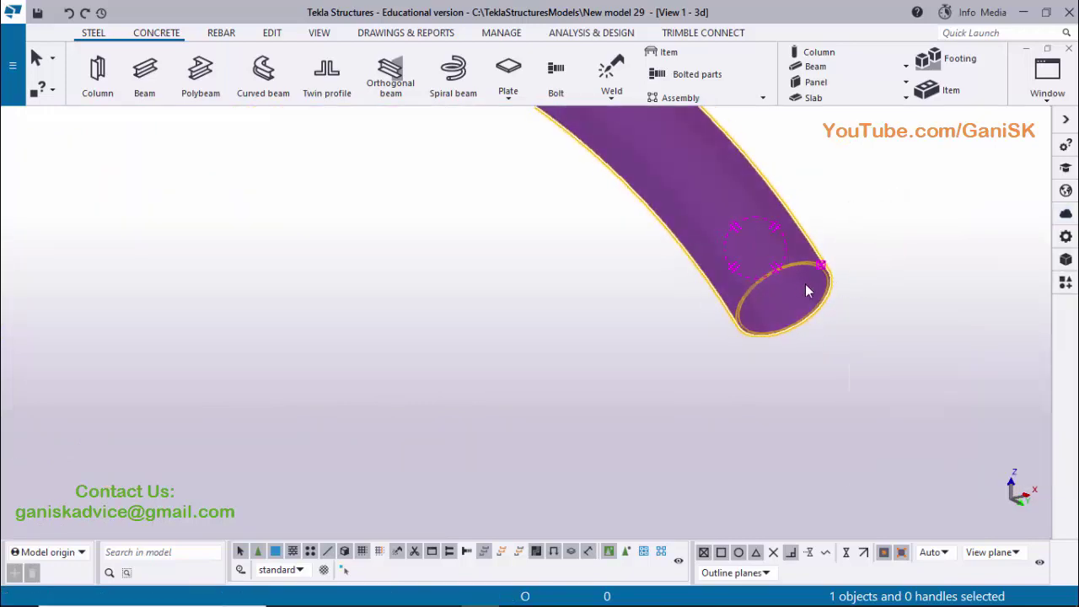
{"action": "middle_click_drag", "start_coordinate": [800, 284], "coordinate": [761, 256], "text": "ctrl"}
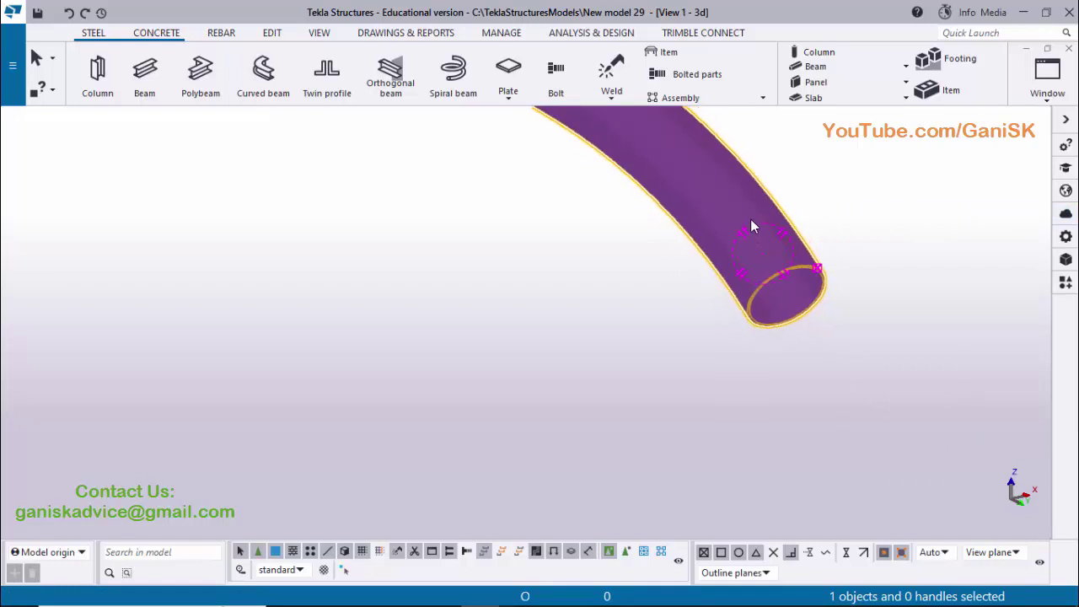
Open the profile catalog for the arched pipe beam and select RHS among the rectangular hollow sections
{"action": "double_click", "coordinate": [753, 222]}
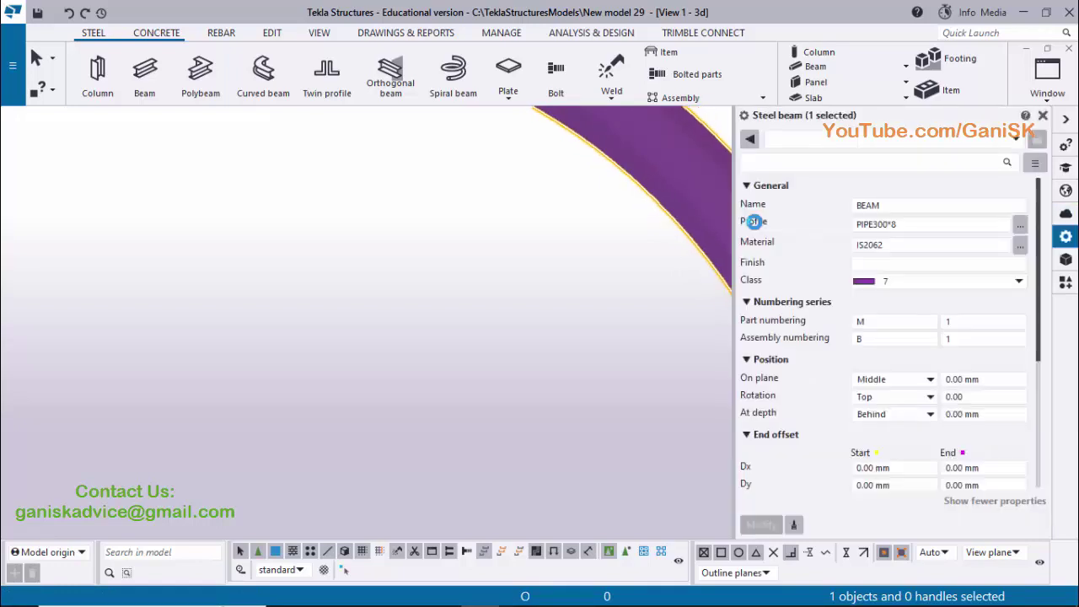
{"action": "left_click", "coordinate": [1022, 226]}
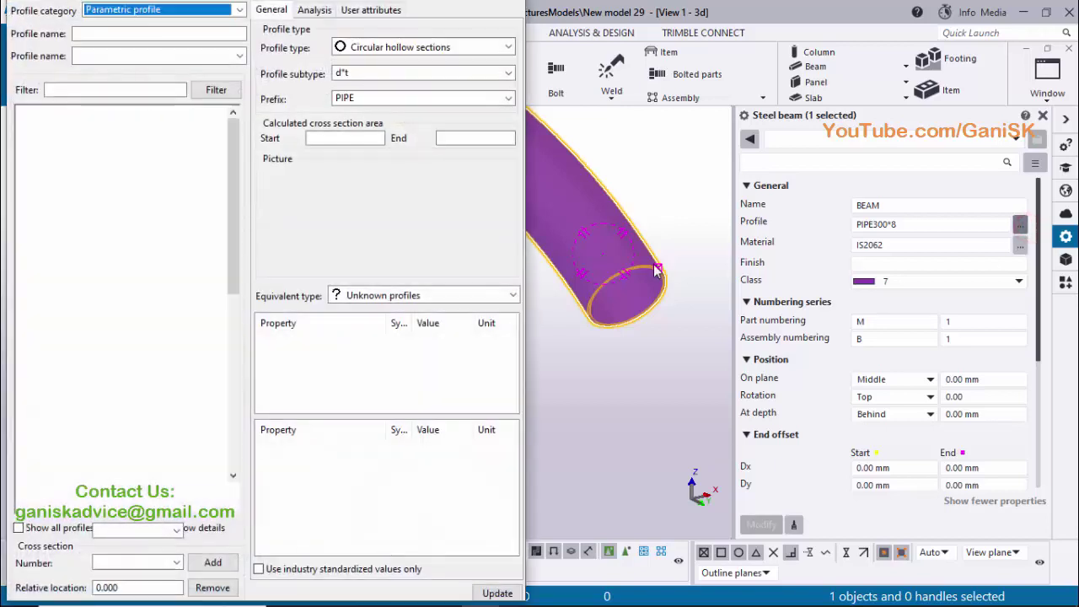
{"action": "left_click", "coordinate": [25, 168]}
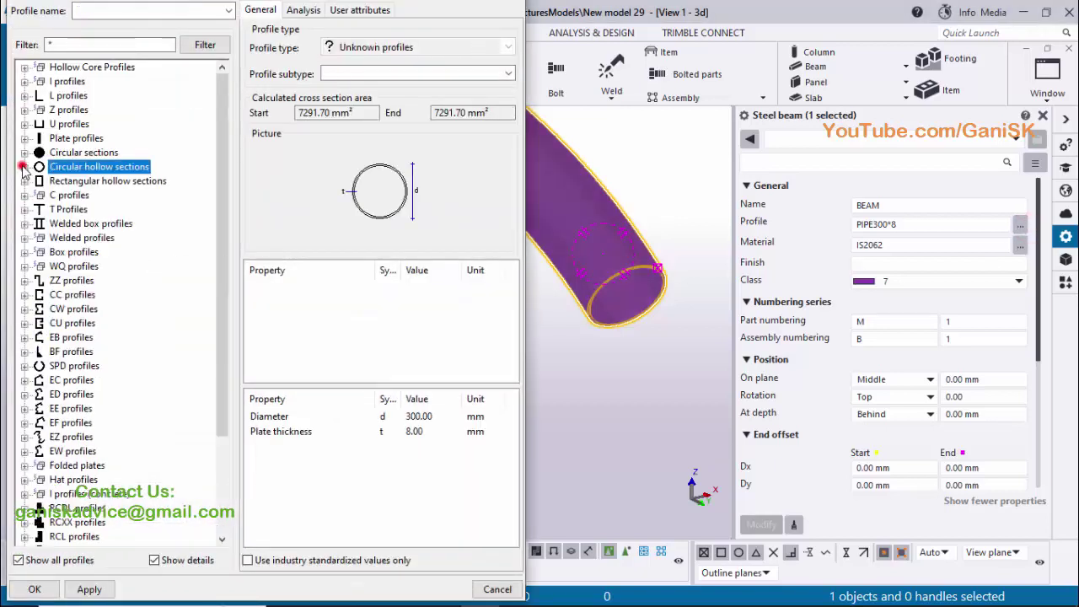
{"action": "left_click", "coordinate": [25, 181]}
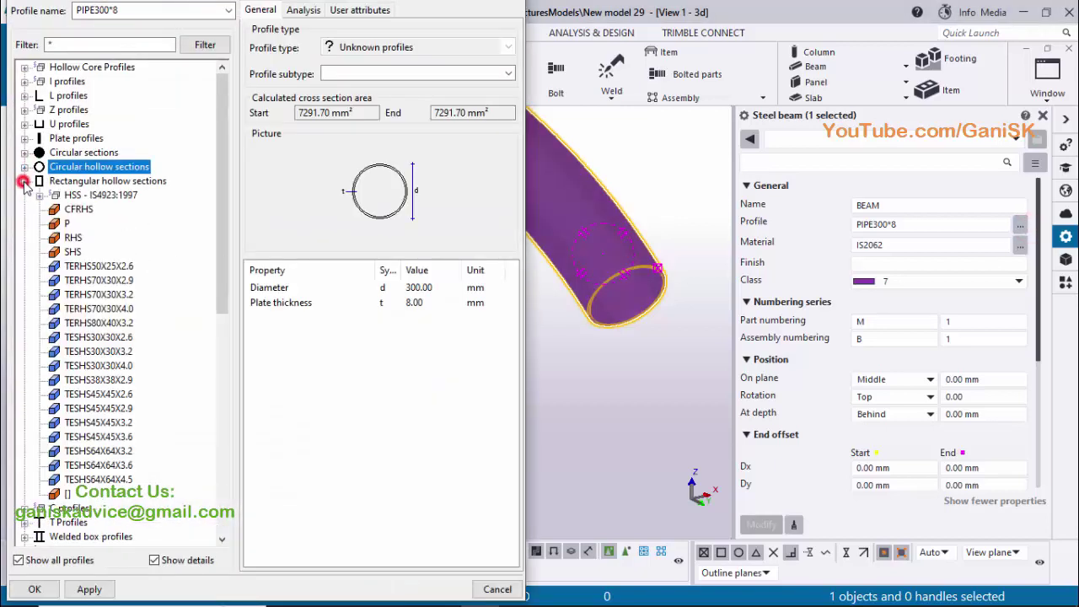
{"action": "left_click", "coordinate": [74, 239]}
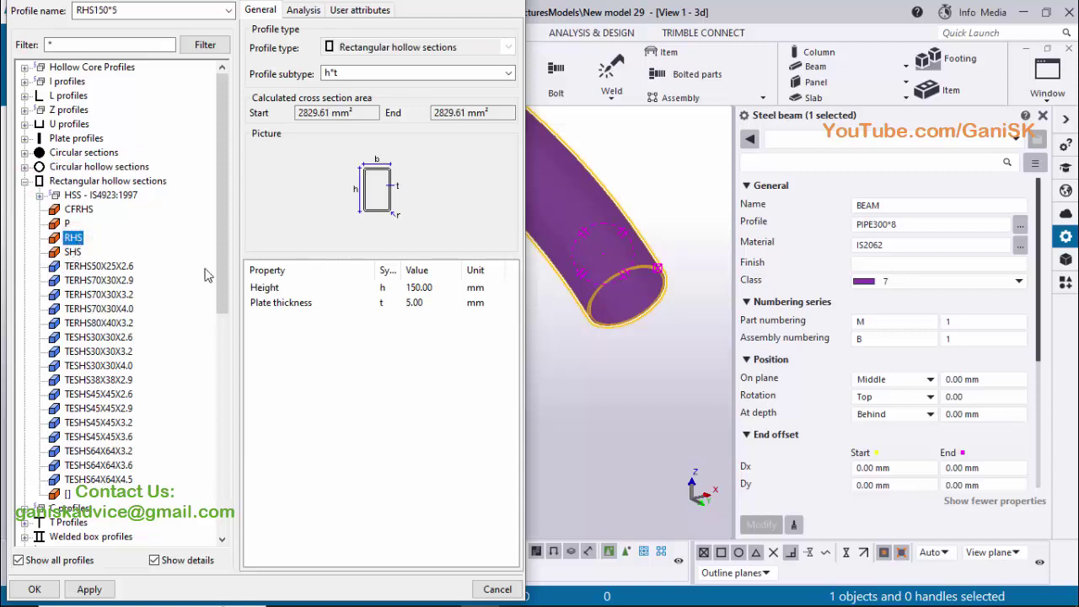
{"action": "left_click", "coordinate": [422, 288]}
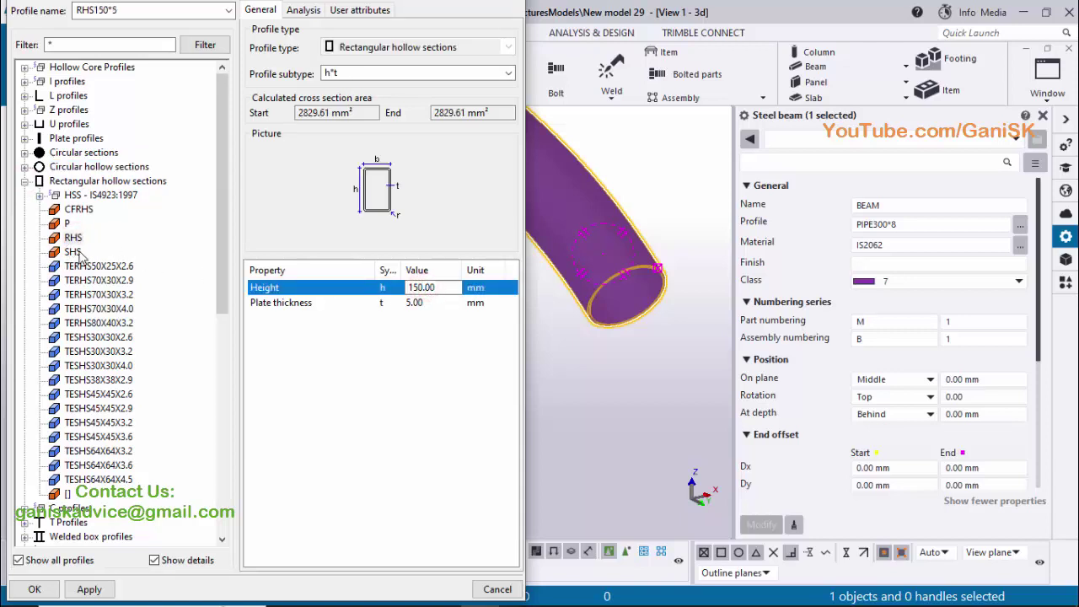
{"action": "left_click", "coordinate": [74, 252]}
{"action": "left_click", "coordinate": [73, 237]}
Set the RHS profile's height to 250 mm and apply it to the arched beam
{"action": "left_click", "coordinate": [432, 288]}
{"action": "left_click", "coordinate": [434, 289]}
{"action": "double_click", "coordinate": [430, 289]}
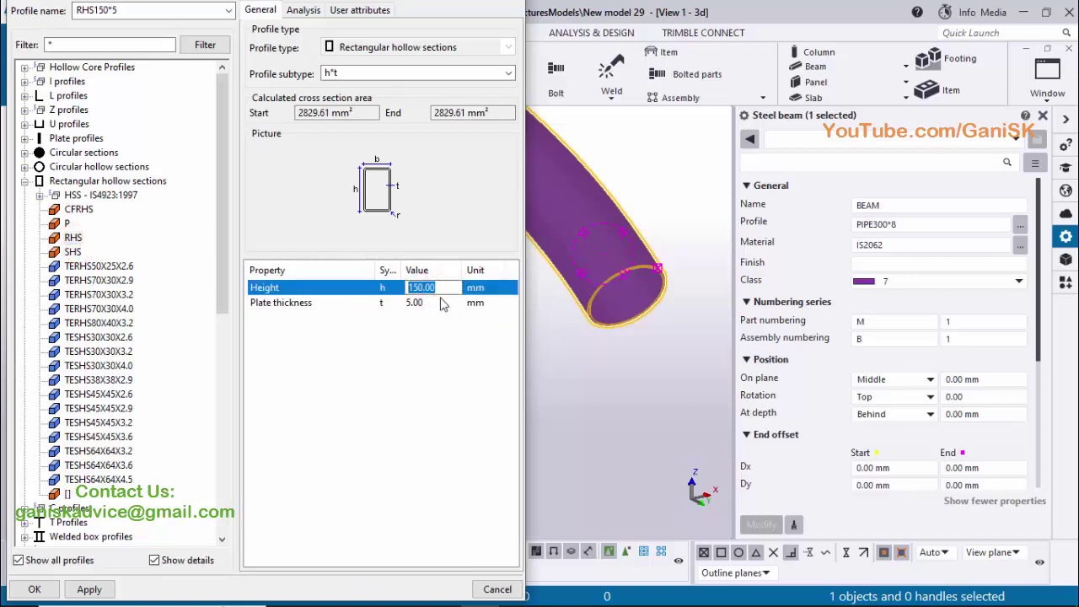
{"action": "type", "text": "250"}
{"action": "left_click", "coordinate": [89, 589]}
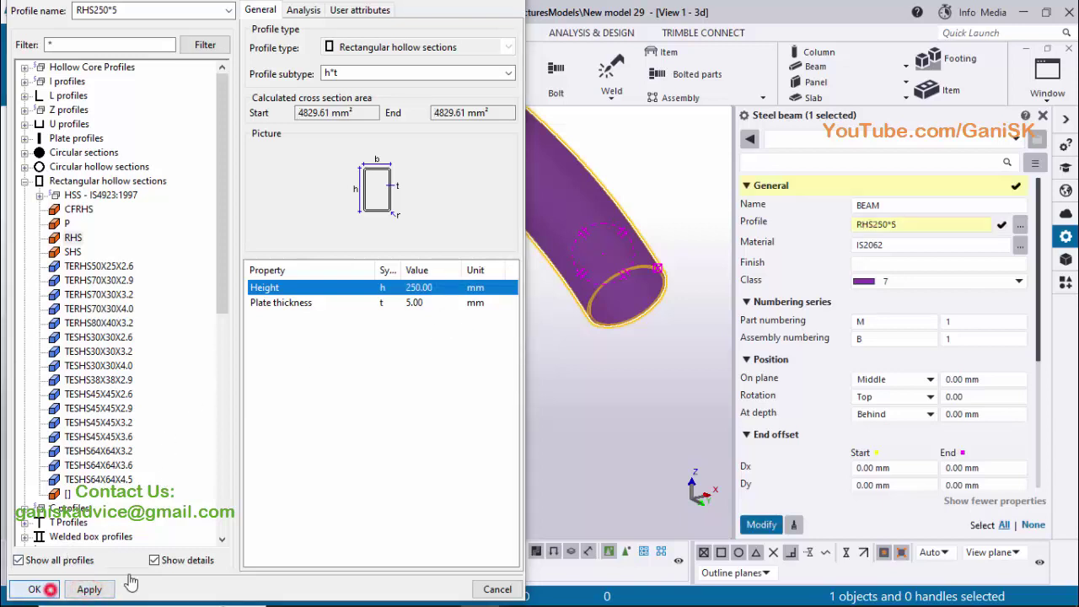
{"action": "left_click", "coordinate": [34, 589]}
{"action": "left_click", "coordinate": [760, 525]}
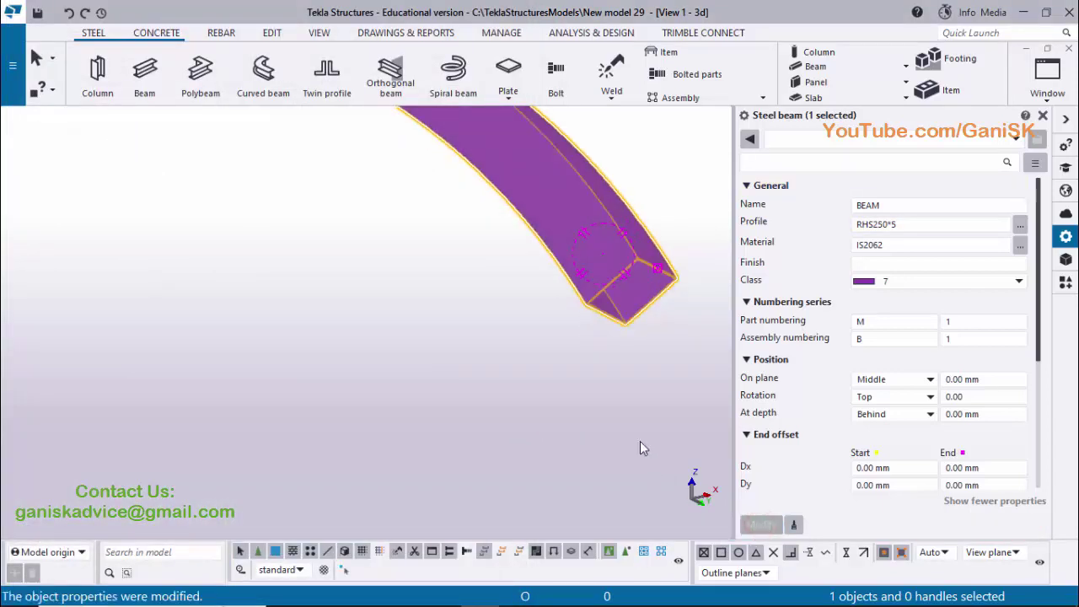
{"action": "scroll", "coordinate": [632, 382], "scroll_direction": "up", "scroll_amount": 2, "text": "ctrl"}
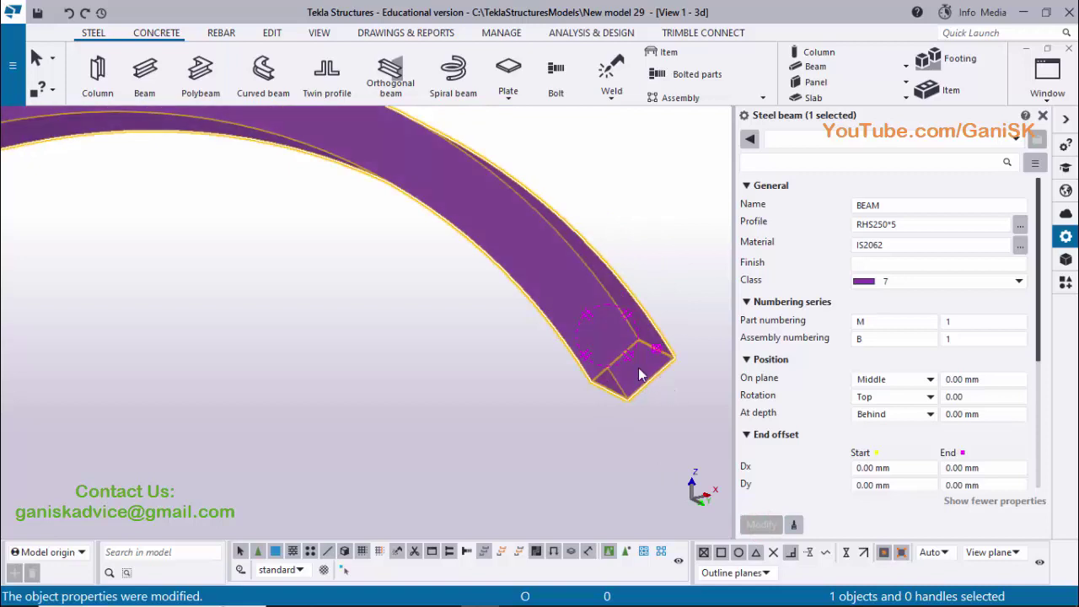
{"action": "middle_click_drag", "start_coordinate": [653, 374], "coordinate": [649, 359], "text": "ctrl"}
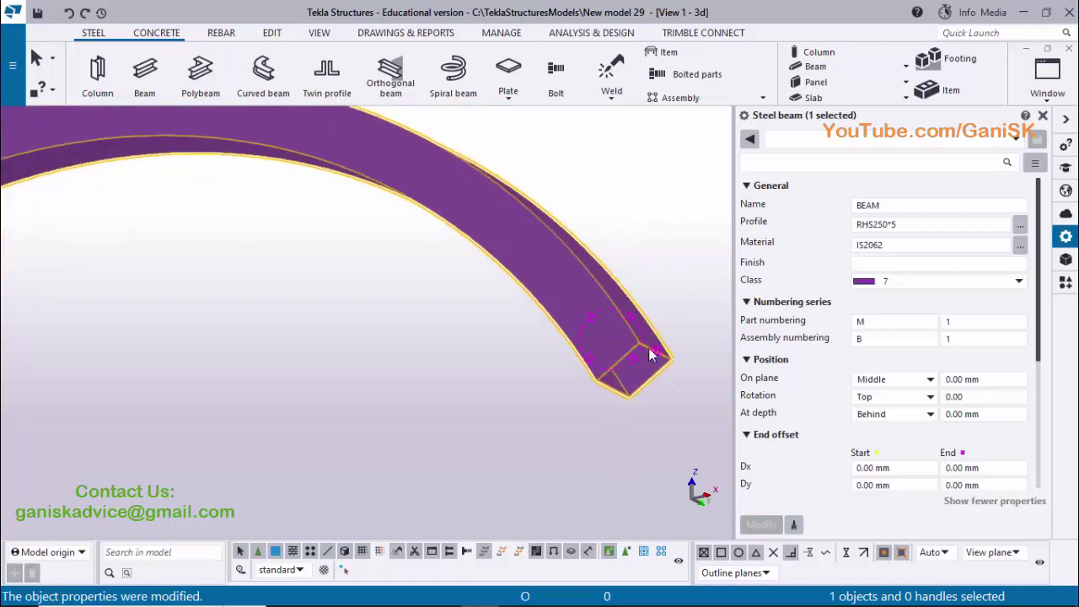
Reopen the arched beam's profile catalog and change the RHS profile subtype to h*b*t
{"action": "left_click", "coordinate": [1020, 224]}
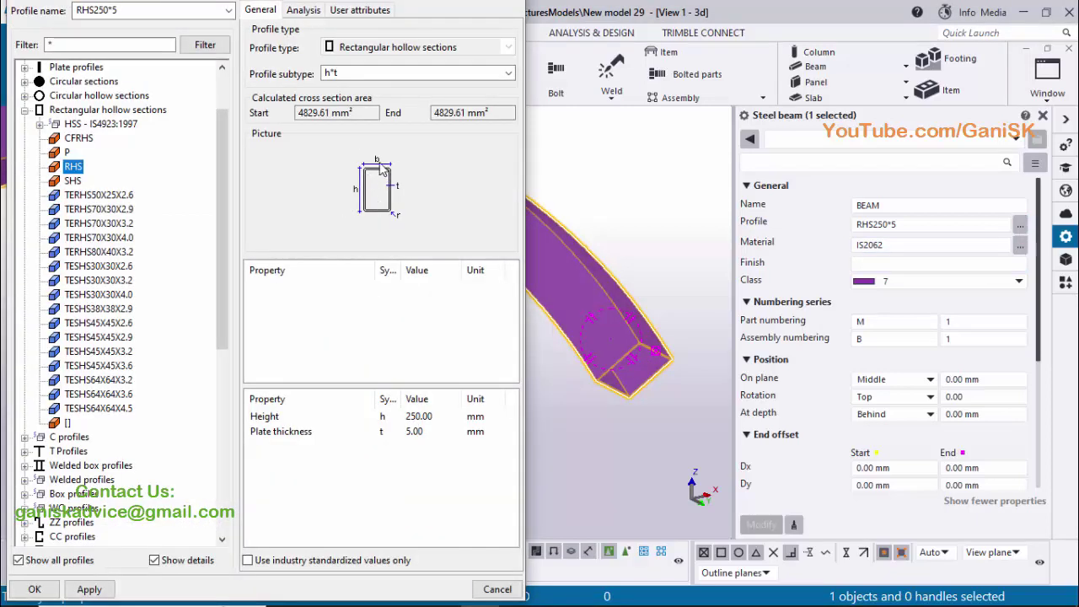
{"action": "left_click", "coordinate": [447, 73]}
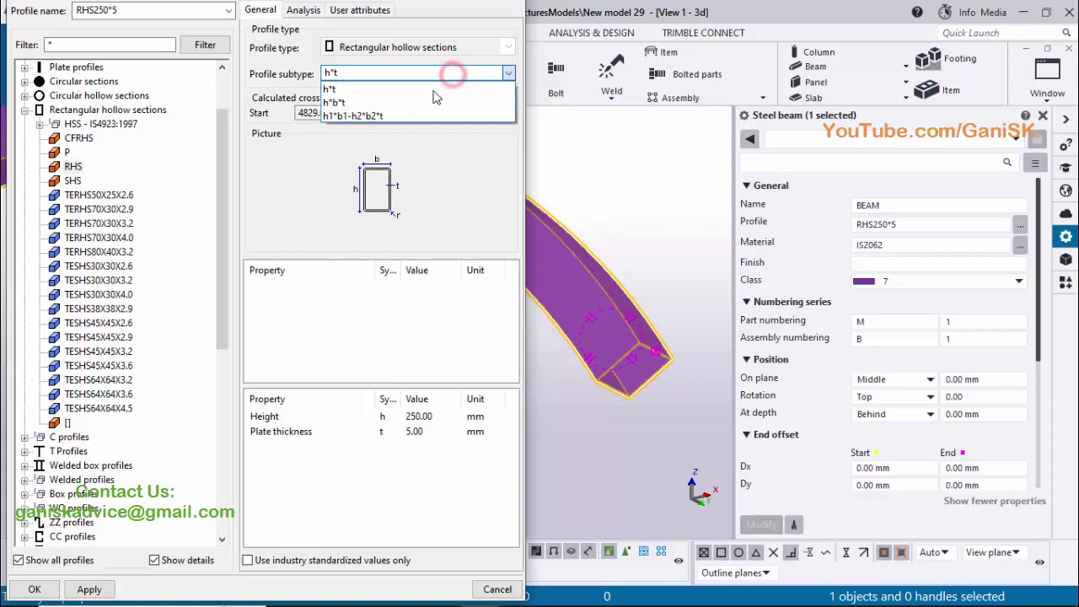
{"action": "left_click", "coordinate": [424, 96]}
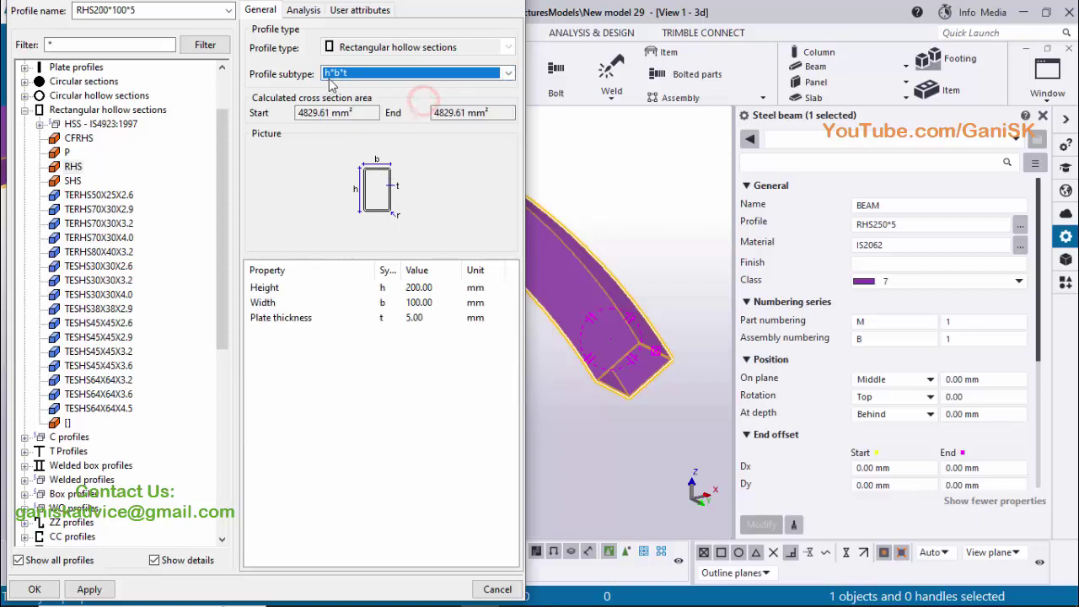
Set the RHS height to 300 mm, width to 150 mm and plate thickness to 6 mm, and apply the profile to the arched beam
{"action": "double_click", "coordinate": [442, 289]}
{"action": "left_click_drag", "start_coordinate": [445, 293], "coordinate": [394, 292]}
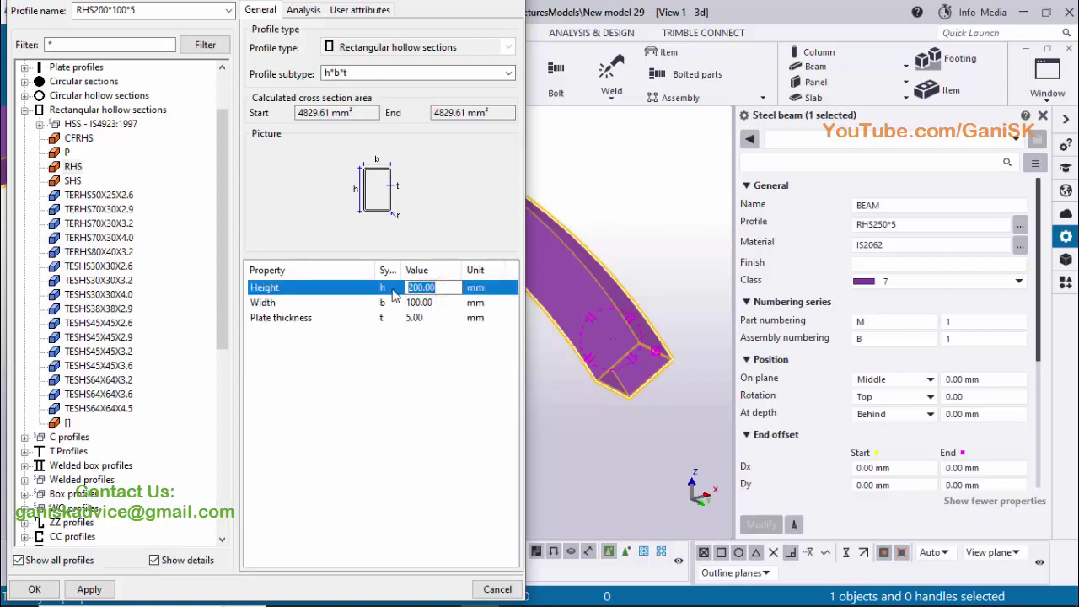
{"action": "type", "text": "300"}
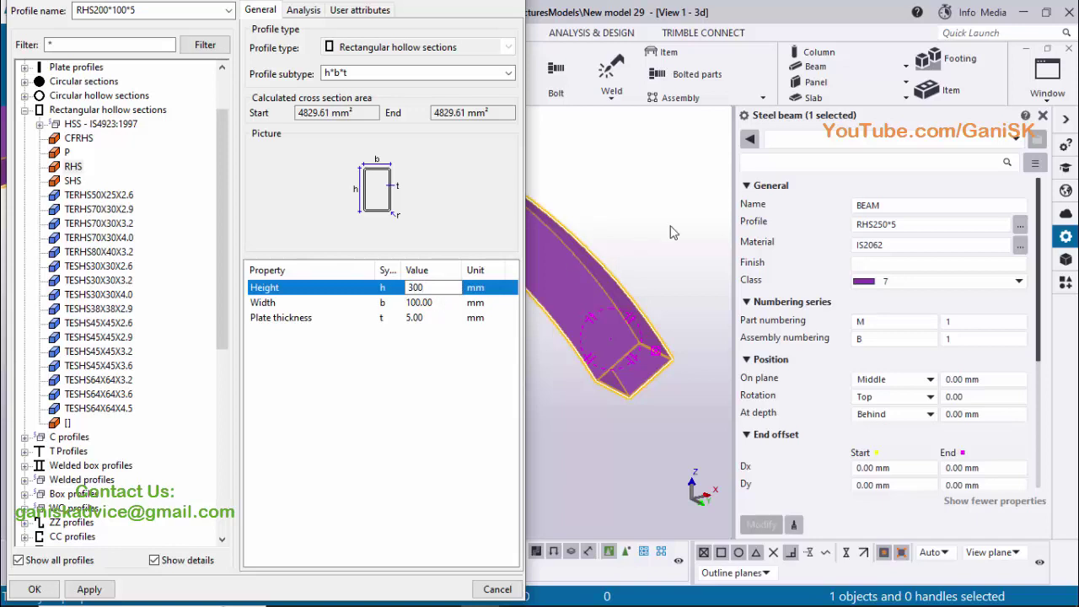
{"action": "double_click", "coordinate": [445, 302]}
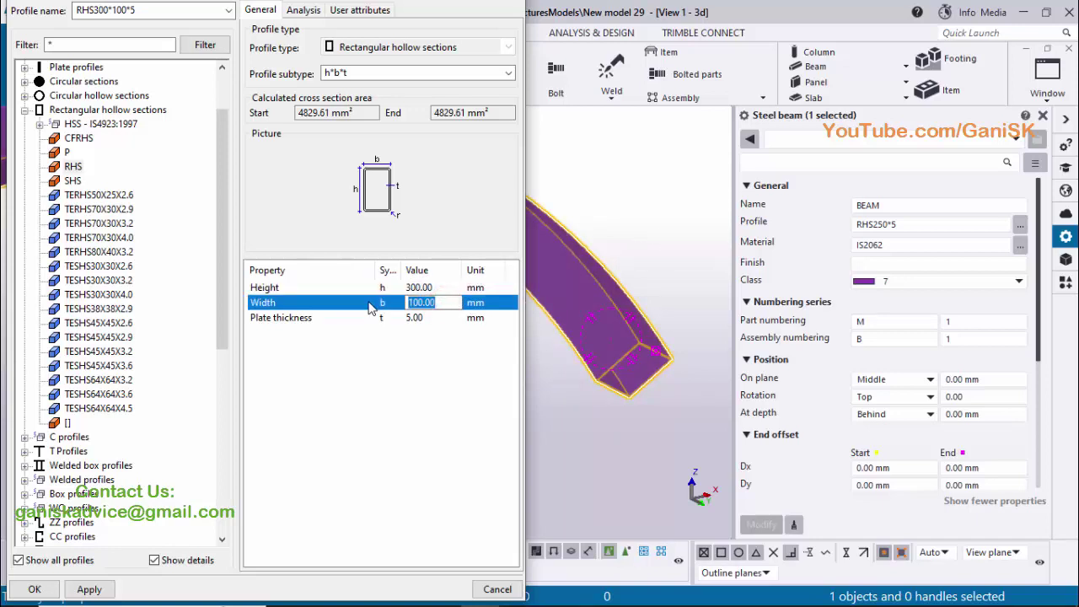
{"action": "type", "text": "150"}
{"action": "double_click", "coordinate": [427, 327]}
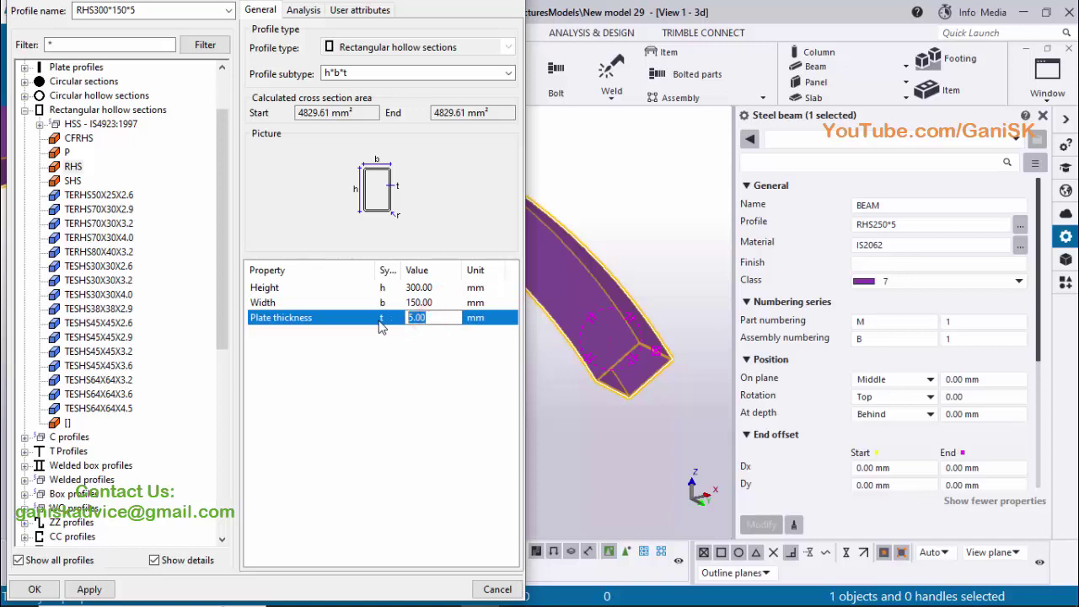
{"action": "left_click", "coordinate": [89, 589]}
{"action": "left_click", "coordinate": [35, 589]}
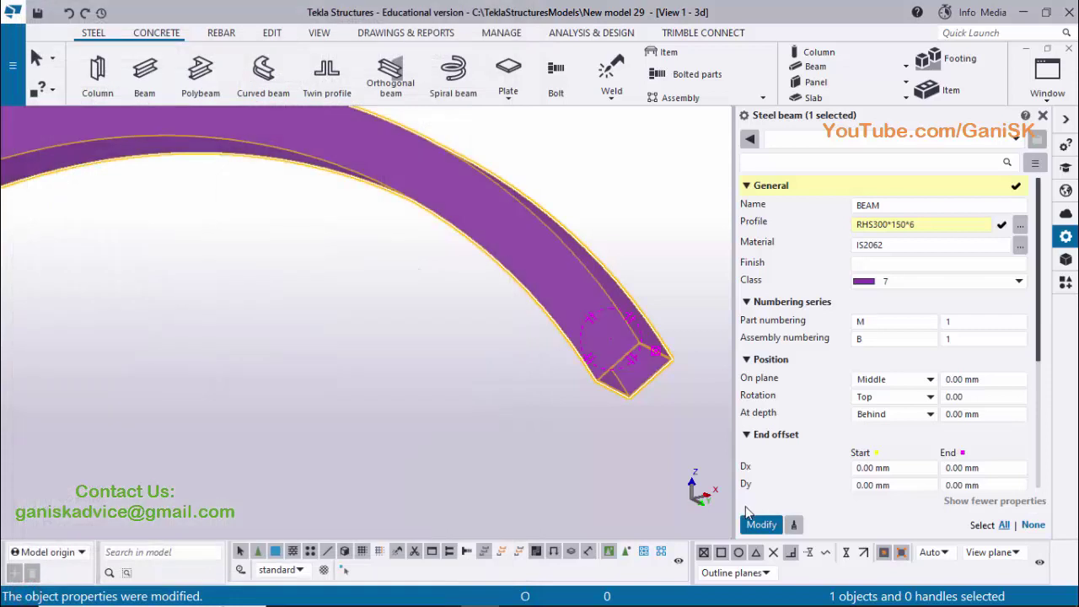
{"action": "left_click", "coordinate": [761, 524]}
Set the arched RHS beam's at-depth position to Middle, apply it and close the properties
{"action": "middle_click_drag", "start_coordinate": [636, 398], "coordinate": [672, 341], "text": "ctrl"}
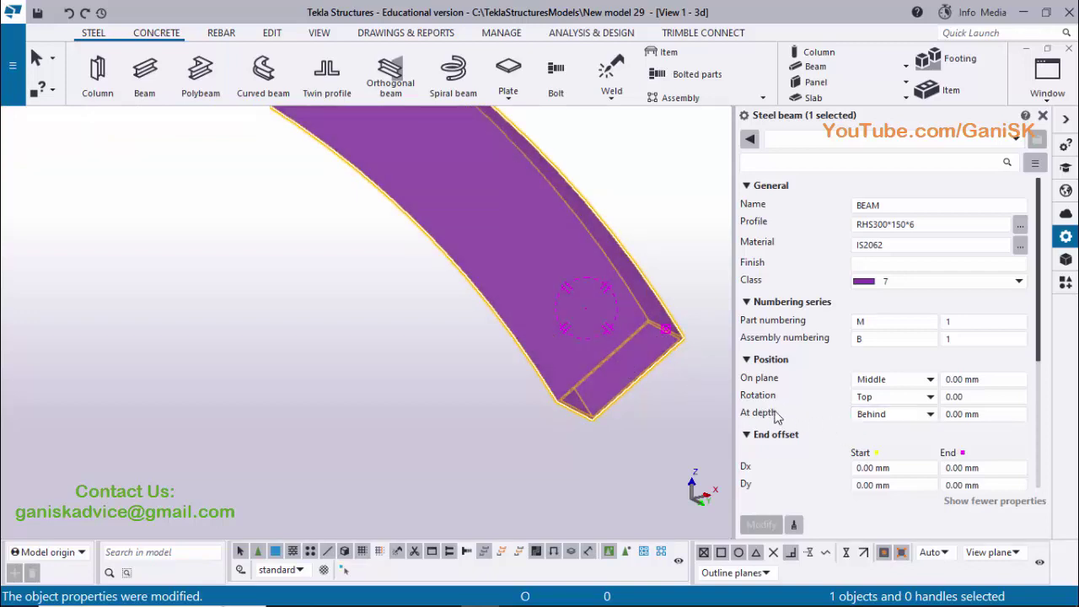
{"action": "left_click", "coordinate": [873, 416]}
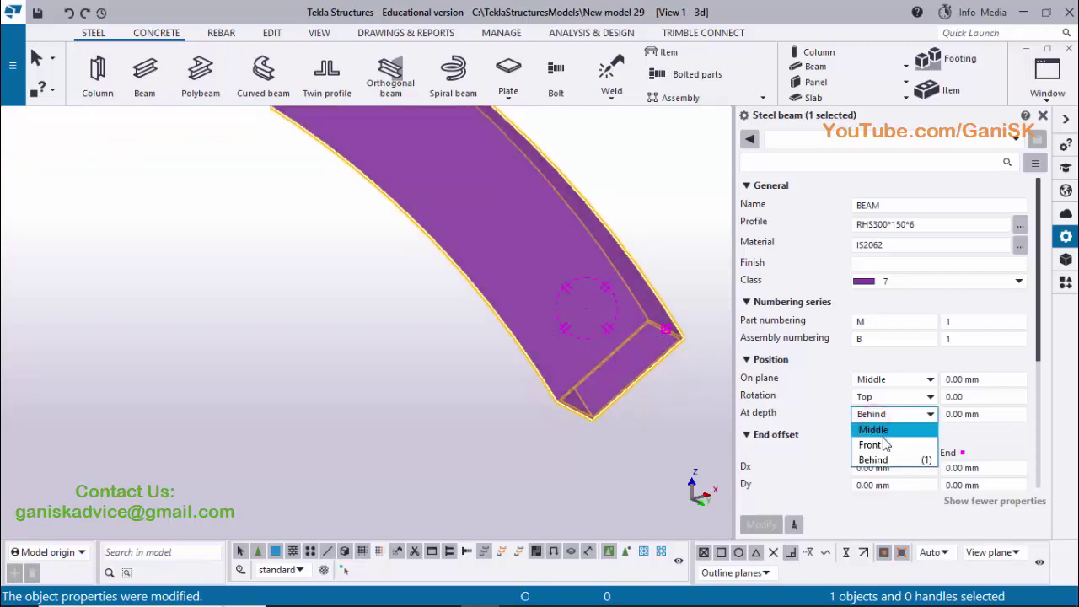
{"action": "left_click", "coordinate": [875, 431]}
{"action": "left_click", "coordinate": [761, 524]}
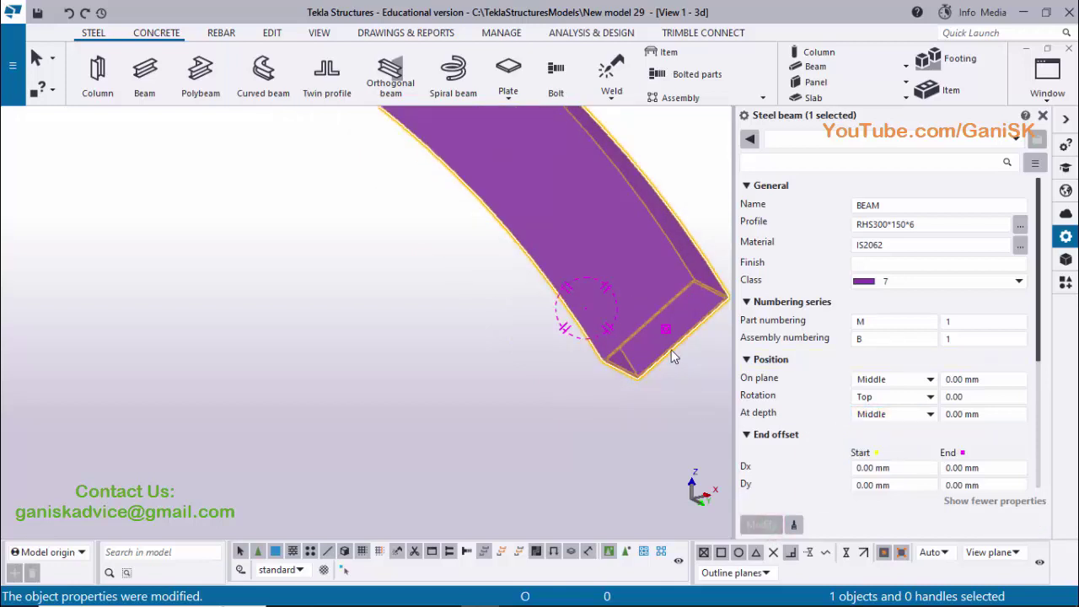
{"action": "scroll", "coordinate": [672, 355], "scroll_direction": "down", "scroll_amount": 5}
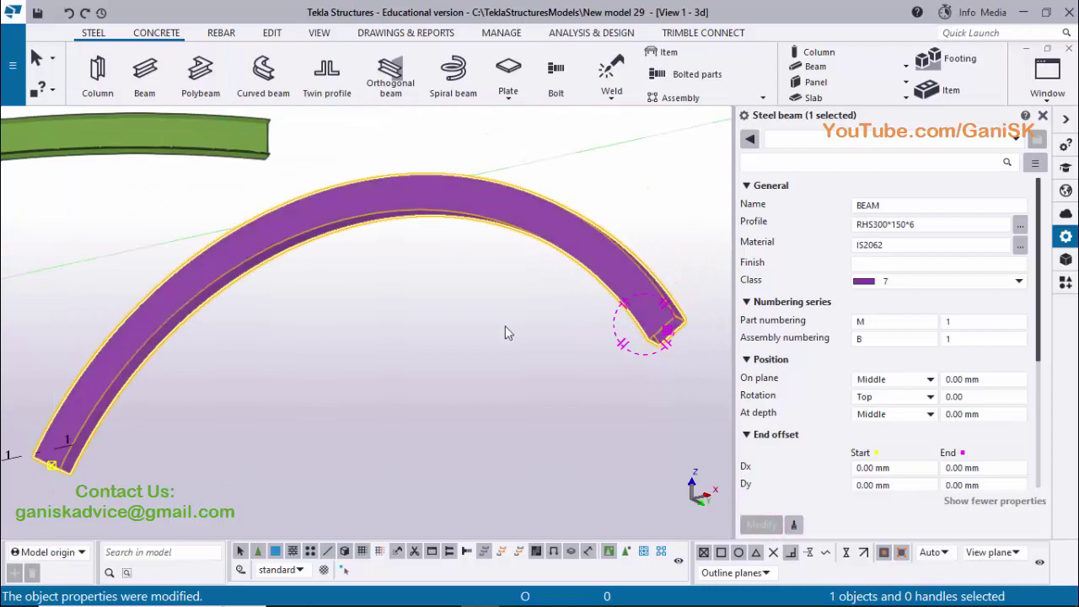
{"action": "scroll", "coordinate": [551, 325], "scroll_direction": "down", "scroll_amount": 1}
{"action": "left_click", "coordinate": [1043, 115]}
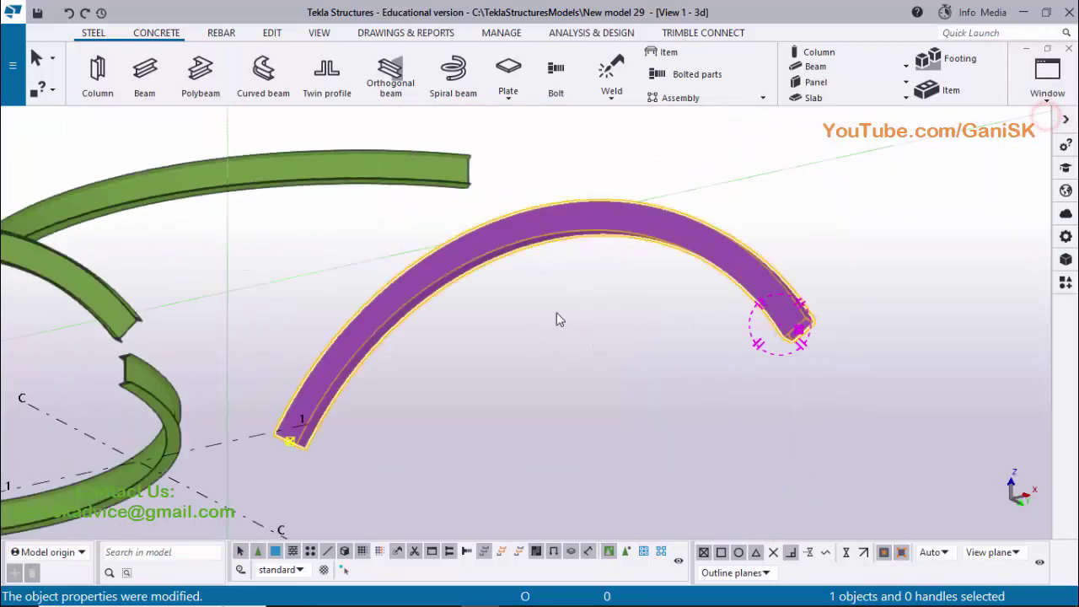
Inspect the arched RHS beam's end, and redraw the 3d view to look over all the modelled beams
{"action": "middle_click_drag", "start_coordinate": [691, 365], "coordinate": [629, 298], "text": "ctrl"}
{"action": "scroll", "coordinate": [776, 337], "scroll_direction": "up", "scroll_amount": 3}
{"action": "middle_click_drag", "start_coordinate": [775, 337], "coordinate": [799, 373], "text": "ctrl"}
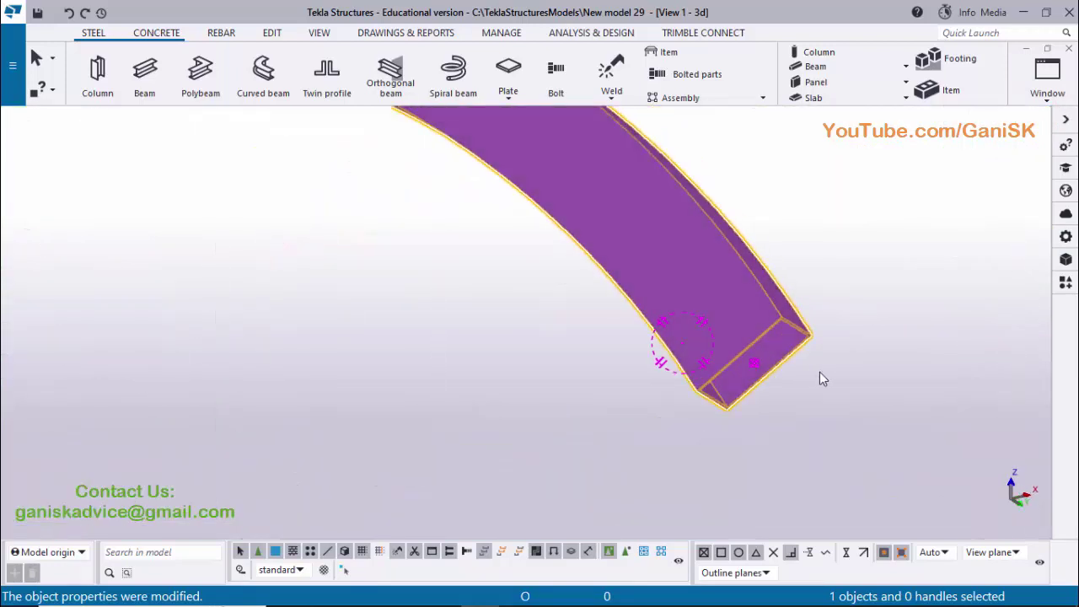
{"action": "scroll", "coordinate": [824, 367], "scroll_direction": "down", "scroll_amount": 5}
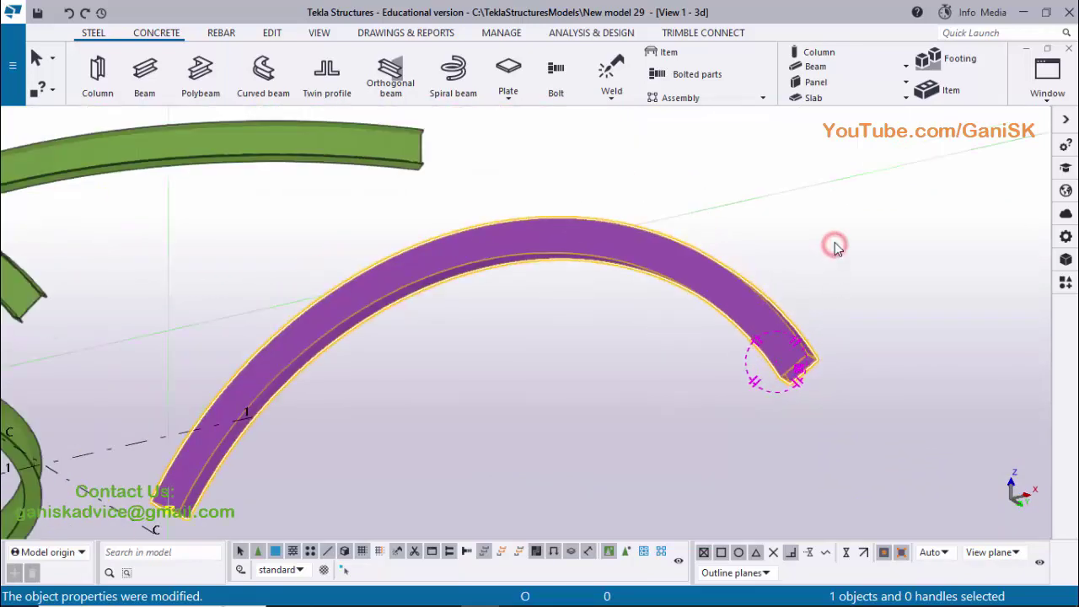
{"action": "right_click", "coordinate": [834, 242]}
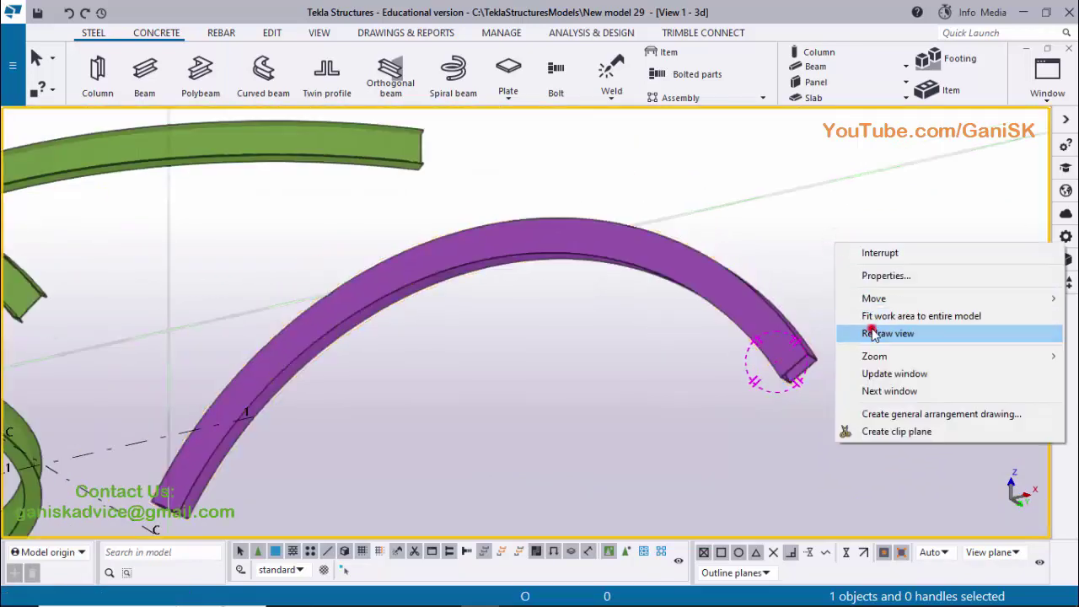
{"action": "left_click", "coordinate": [868, 266]}
{"action": "scroll", "coordinate": [853, 338], "scroll_direction": "down", "scroll_amount": 4}
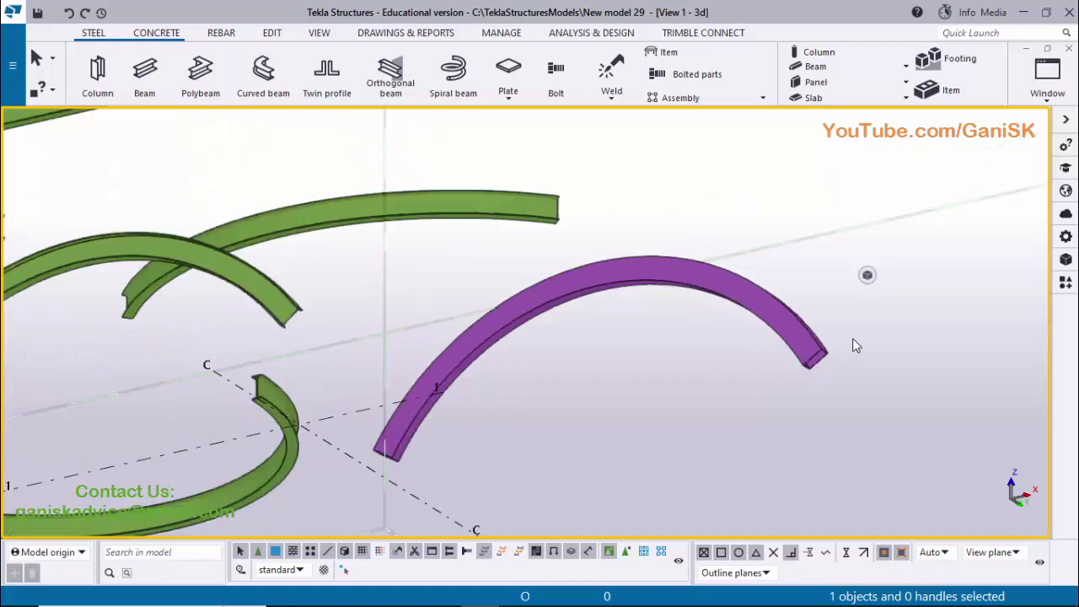
{"action": "scroll", "coordinate": [852, 344], "scroll_direction": "down", "scroll_amount": 5}
{"action": "middle_click_drag", "start_coordinate": [799, 356], "coordinate": [765, 414], "text": "ctrl"}
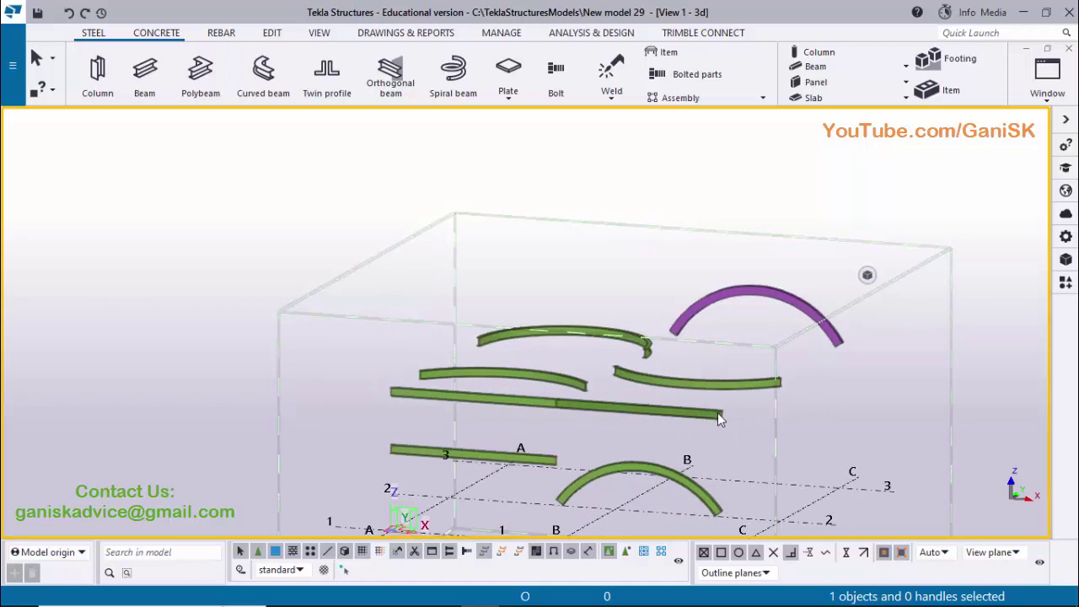
{"action": "scroll", "coordinate": [717, 413], "scroll_direction": "up", "scroll_amount": 2}
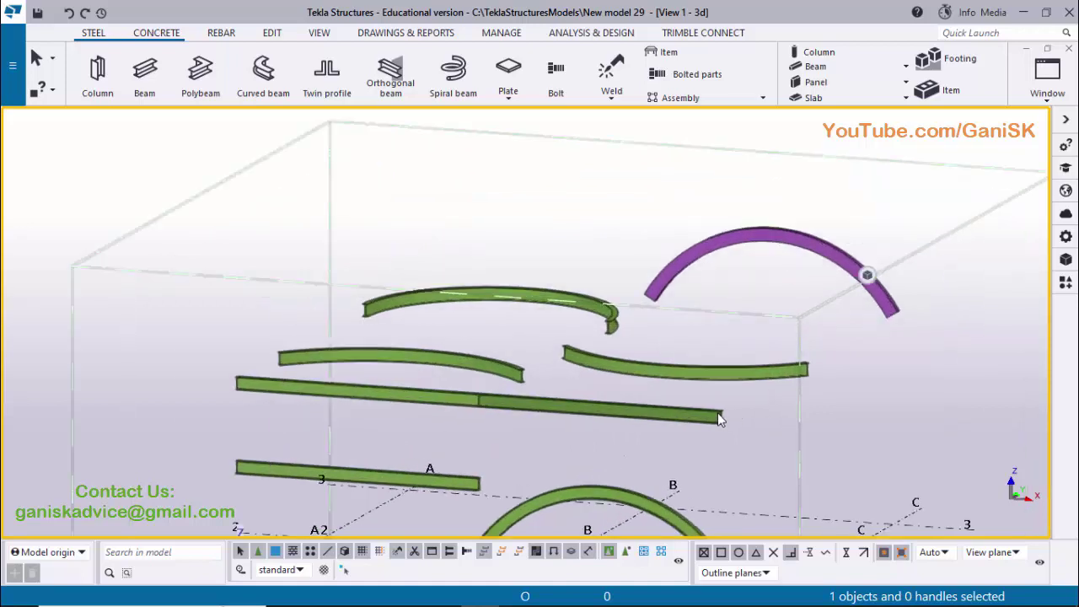